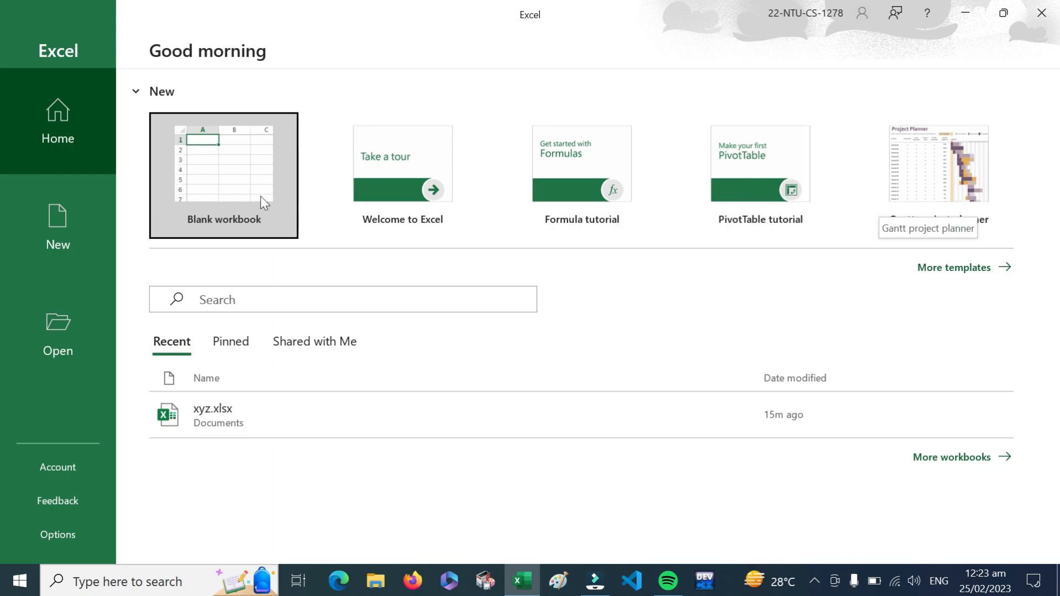
- Create a blank workbook and enter gdghfgh in cell E5
left_click(214, 194)
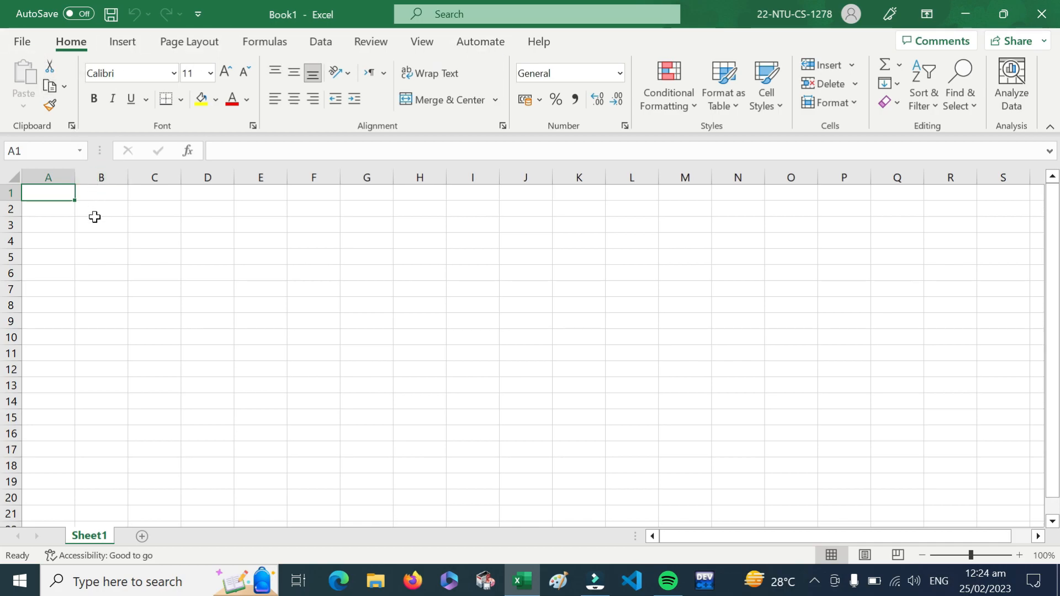
left_click(272, 263)
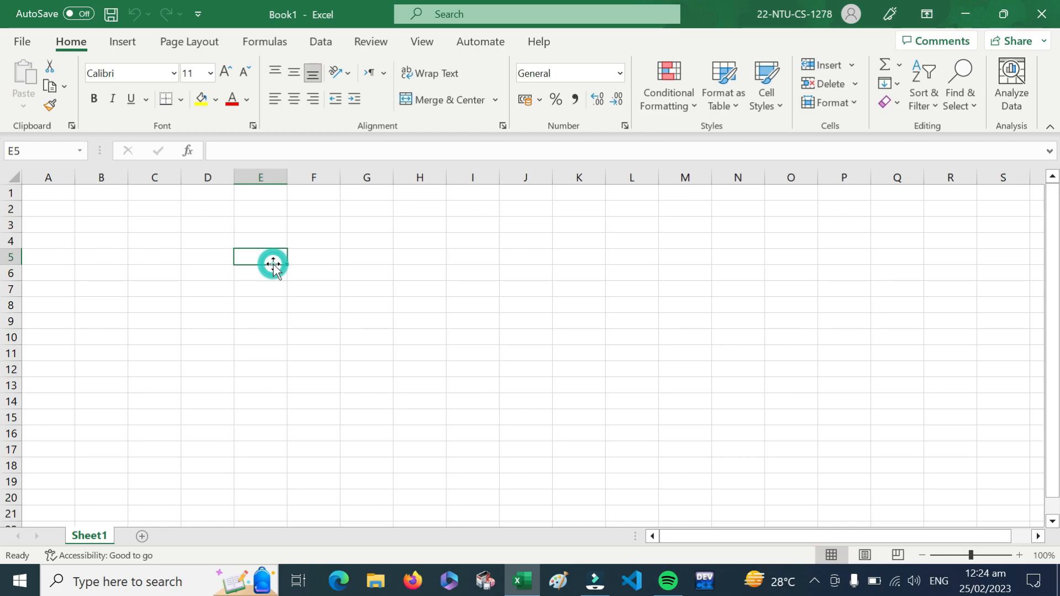
type("gdghfgh")
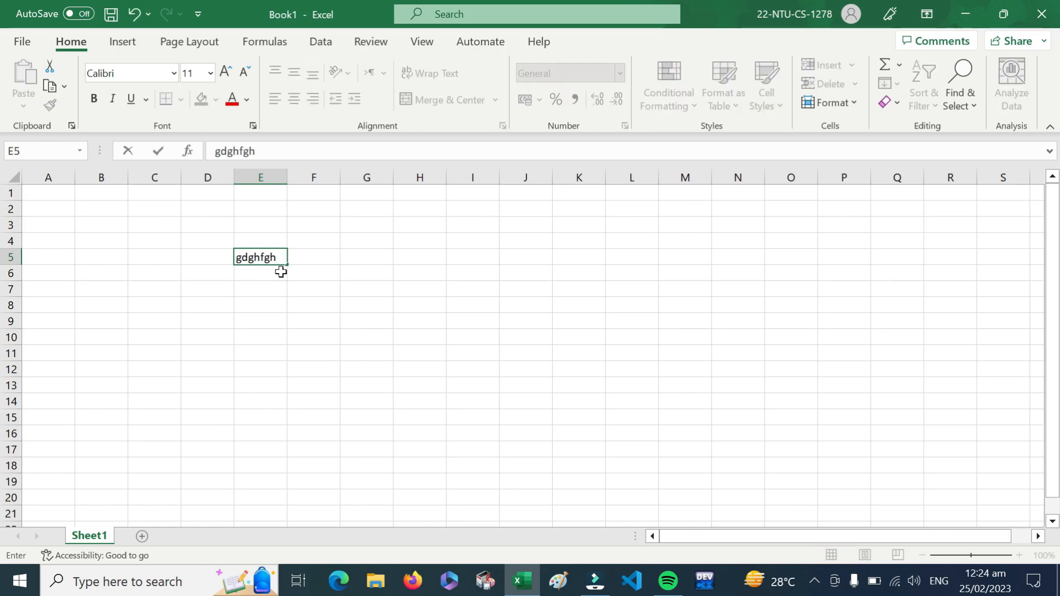
left_click(288, 274)
left_click(272, 255)
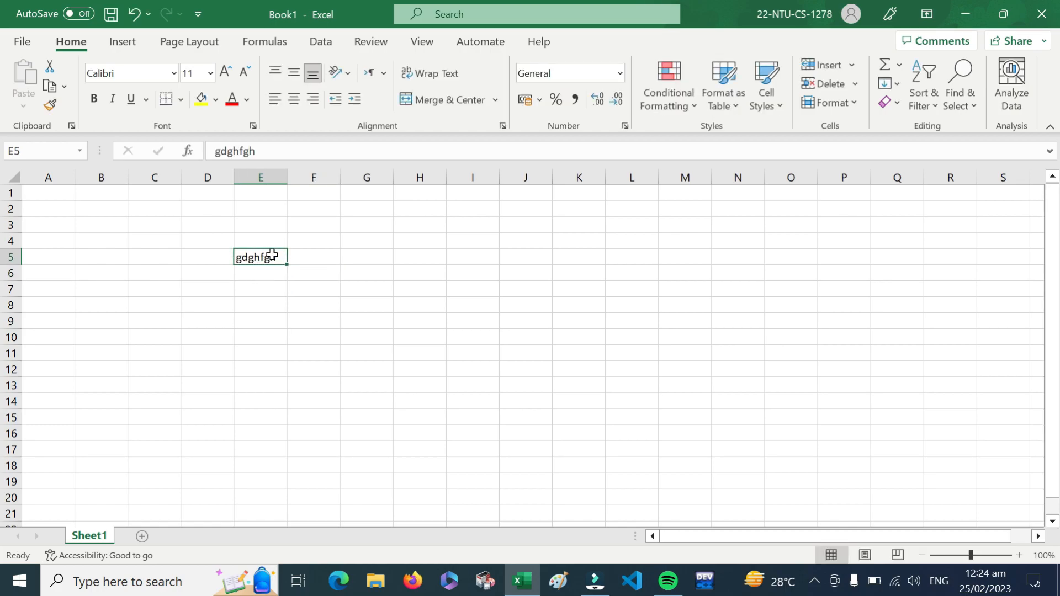
left_click(154, 255)
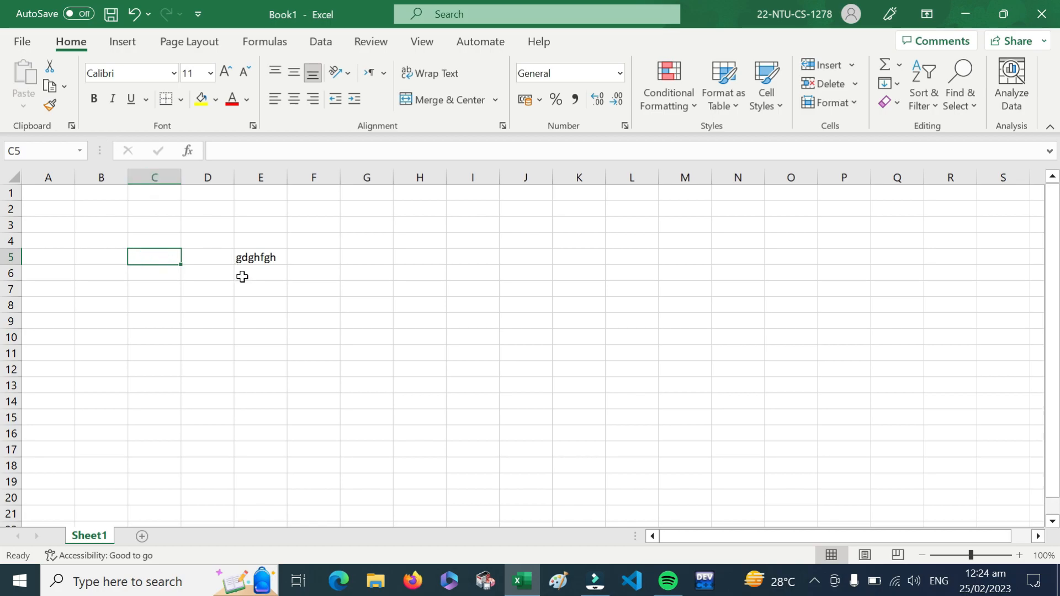
left_click(271, 258)
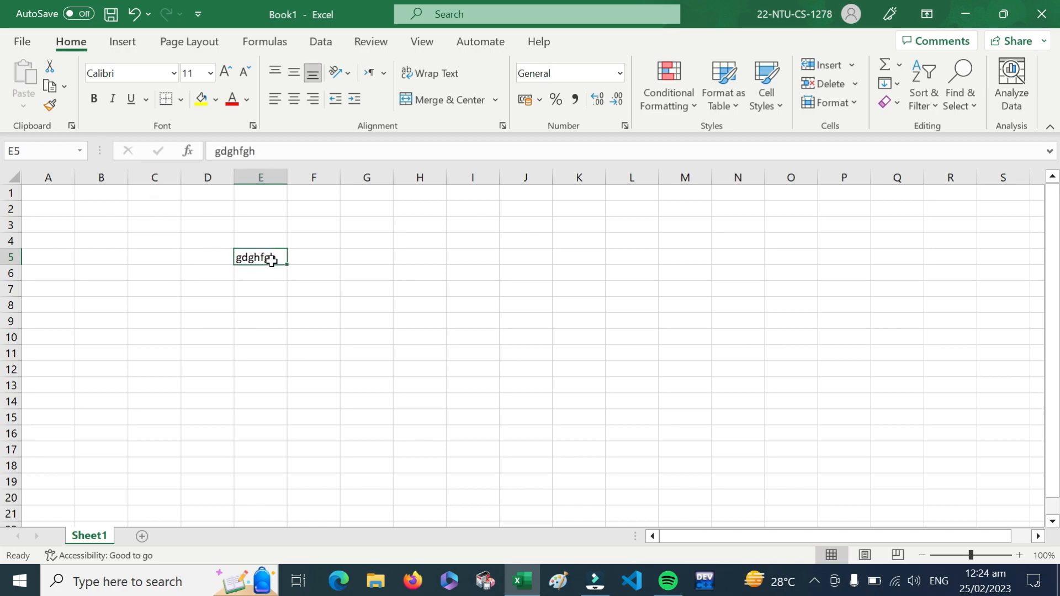
- Look at the new-workbook templates and browse the locations for opening an existing workbook, without opening one
left_click(23, 48)
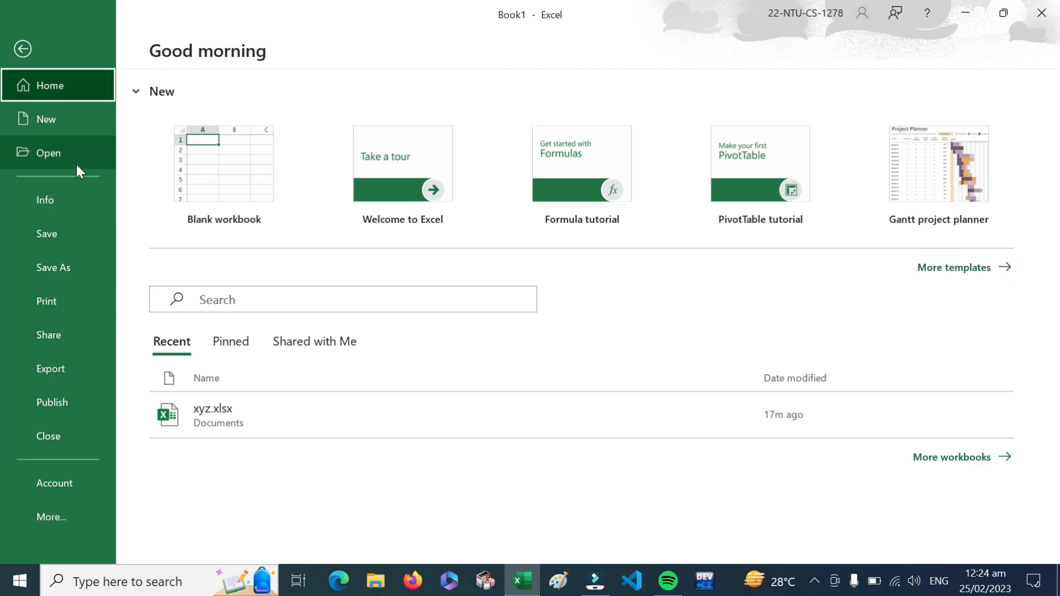
left_click(76, 130)
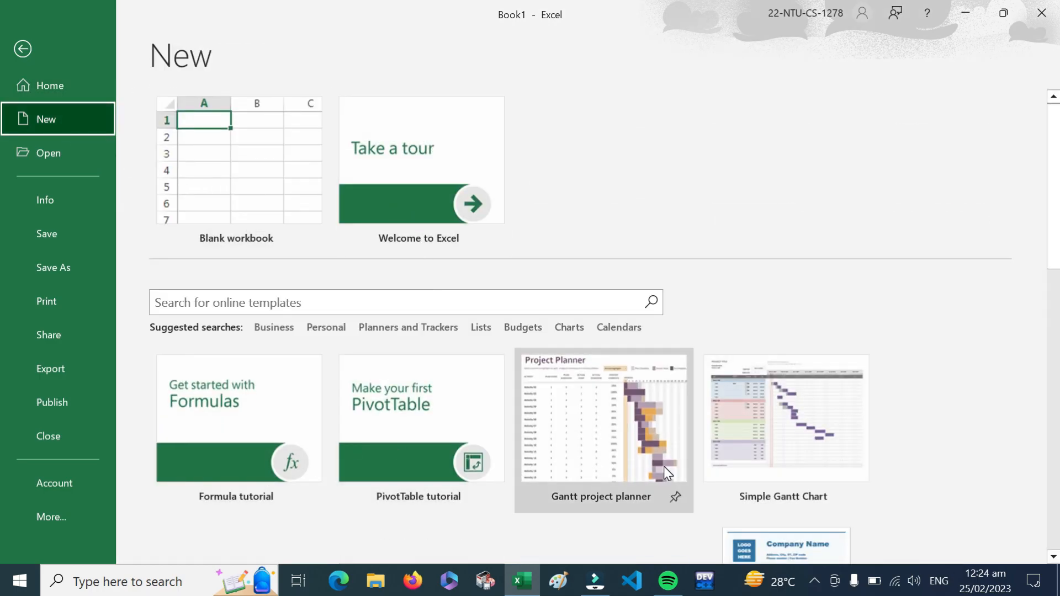
left_click(58, 159)
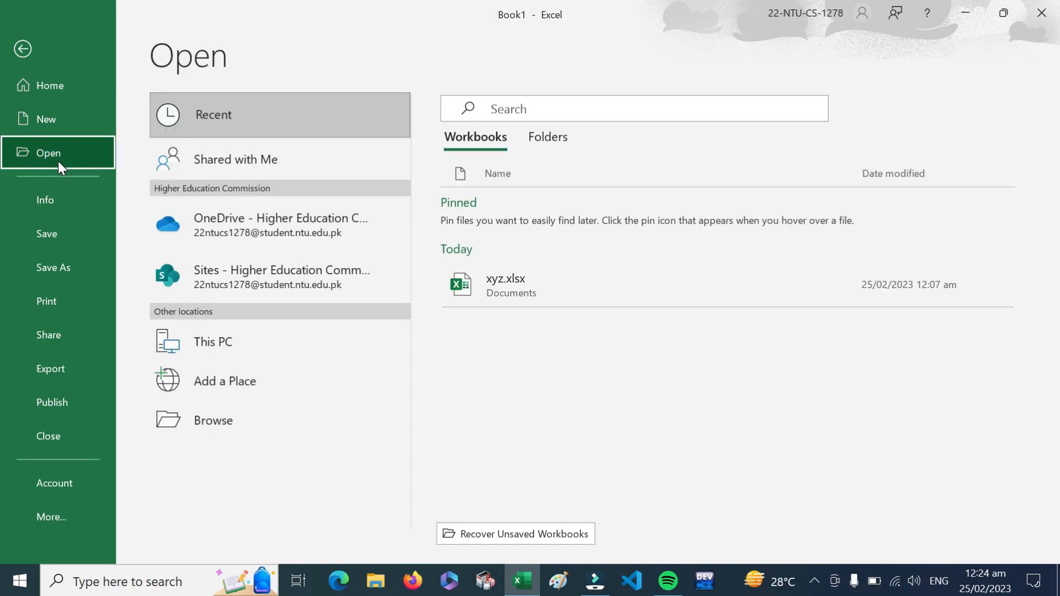
left_click(257, 422)
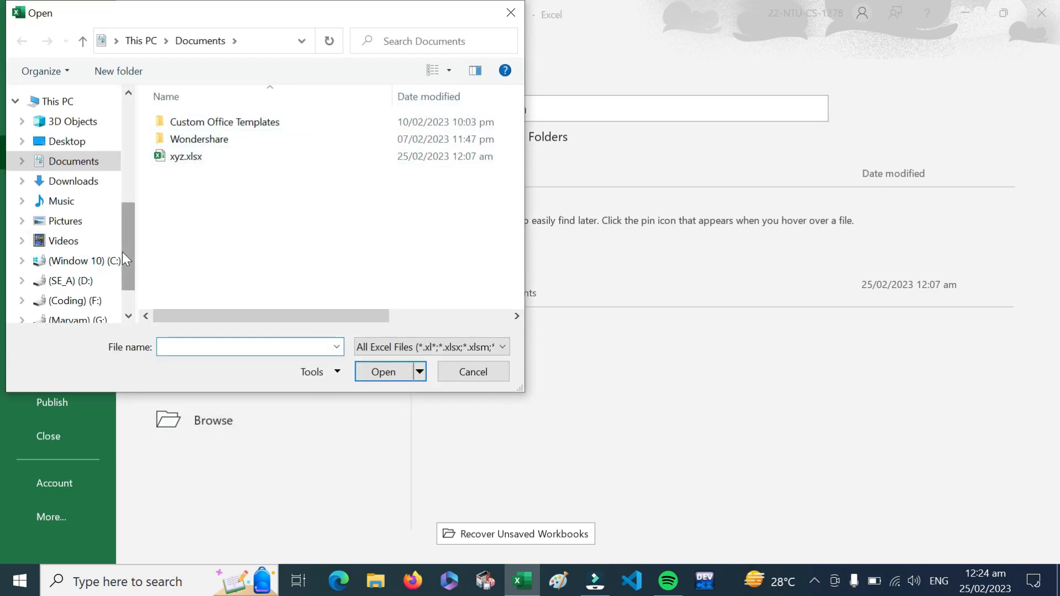
scroll(123, 258, "down", 3)
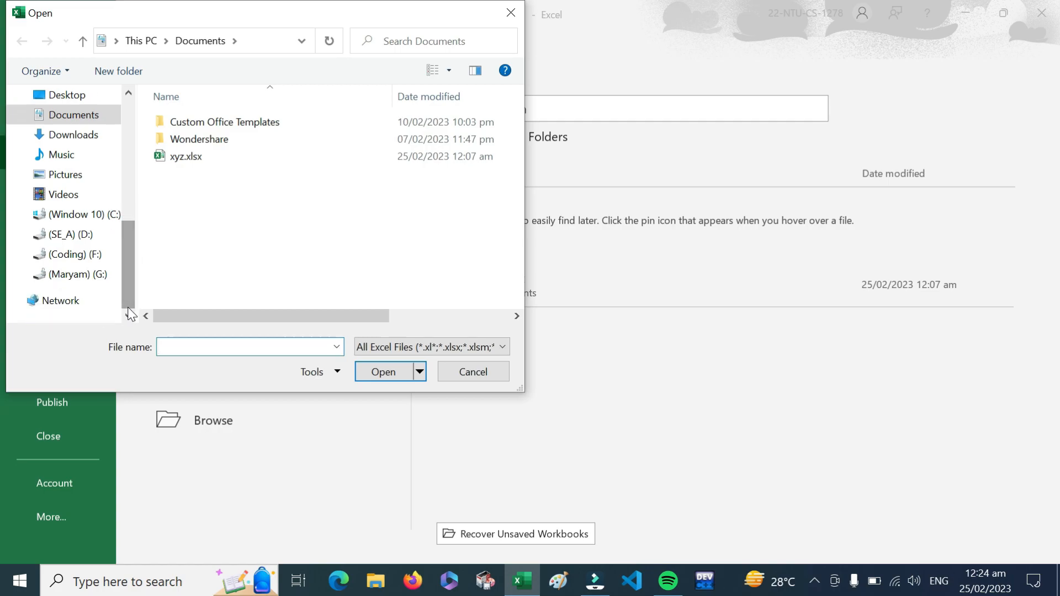
left_click(481, 376)
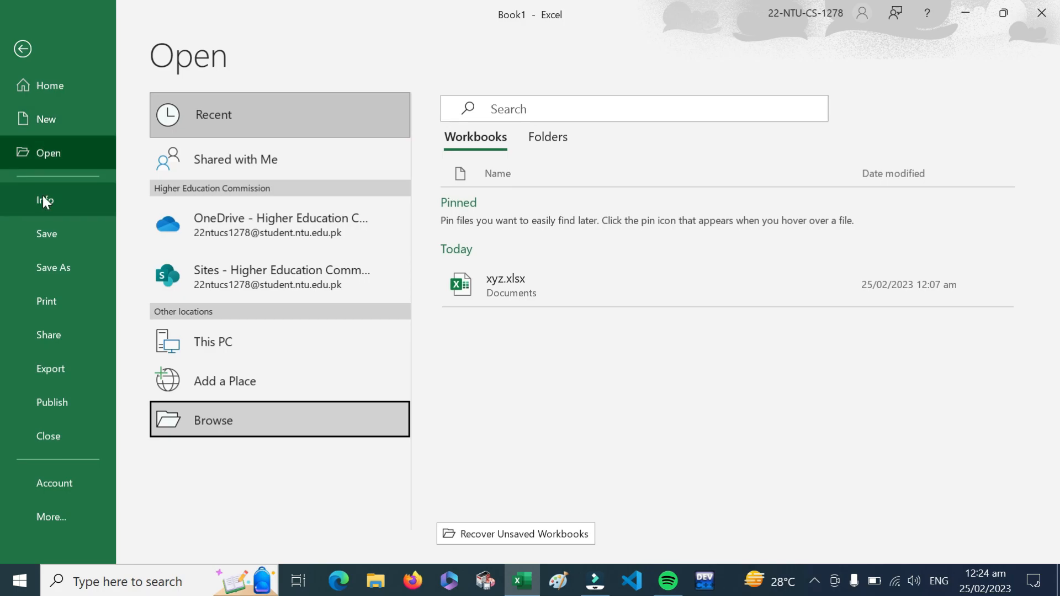
- Save the workbook as abc in the Documents folder, and save it once more under the same name
left_click(47, 228)
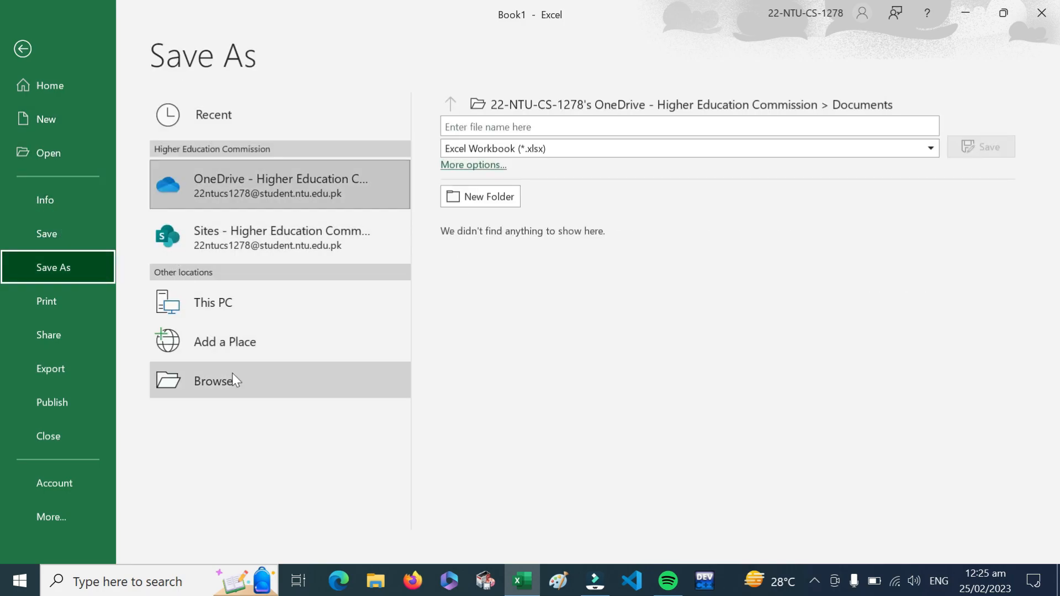
left_click(69, 234)
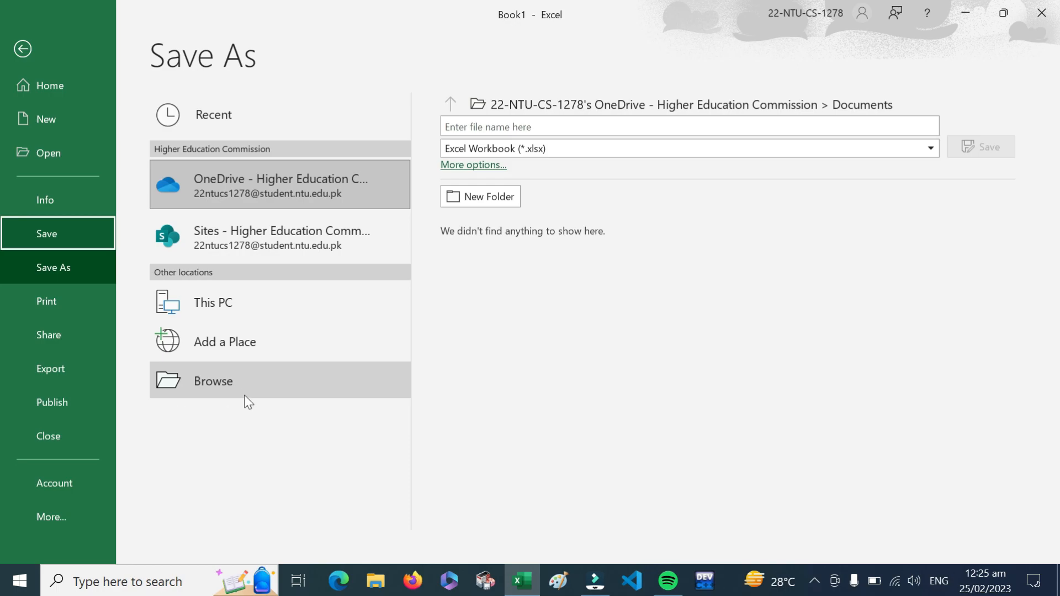
left_click(256, 379)
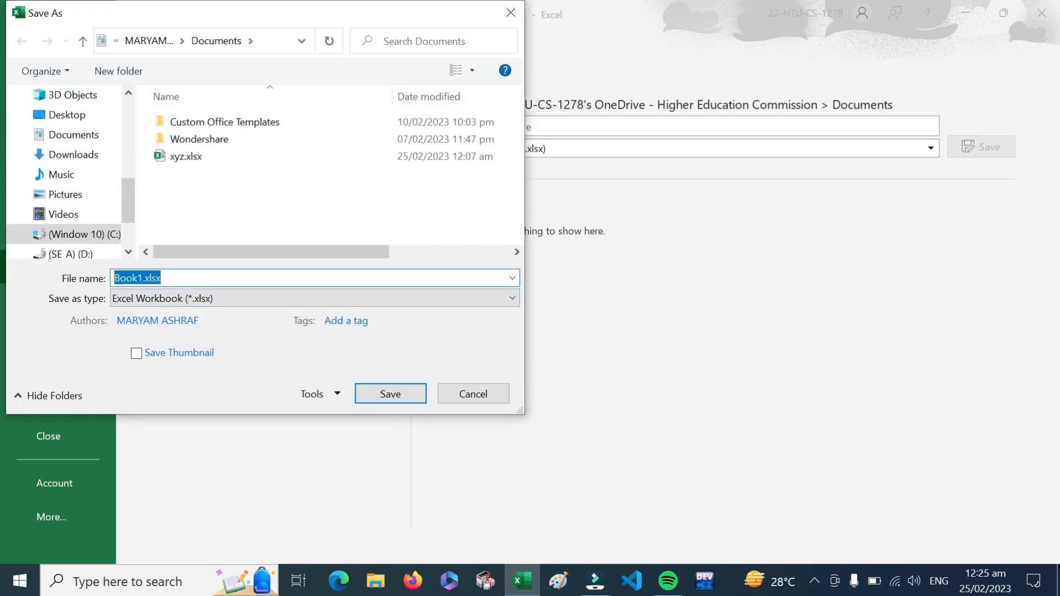
key("BackSpace")
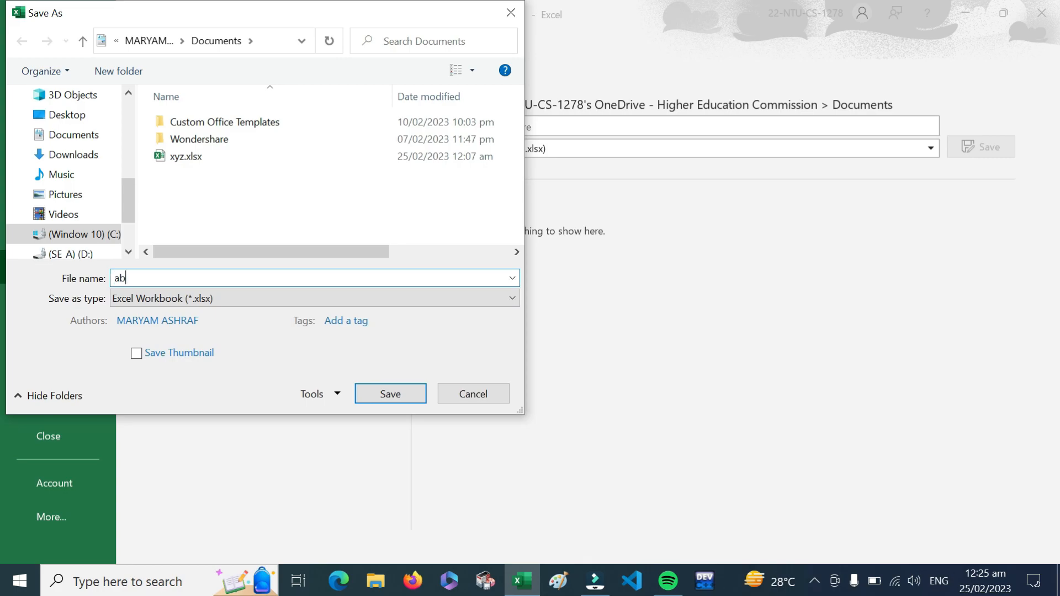
type("abc")
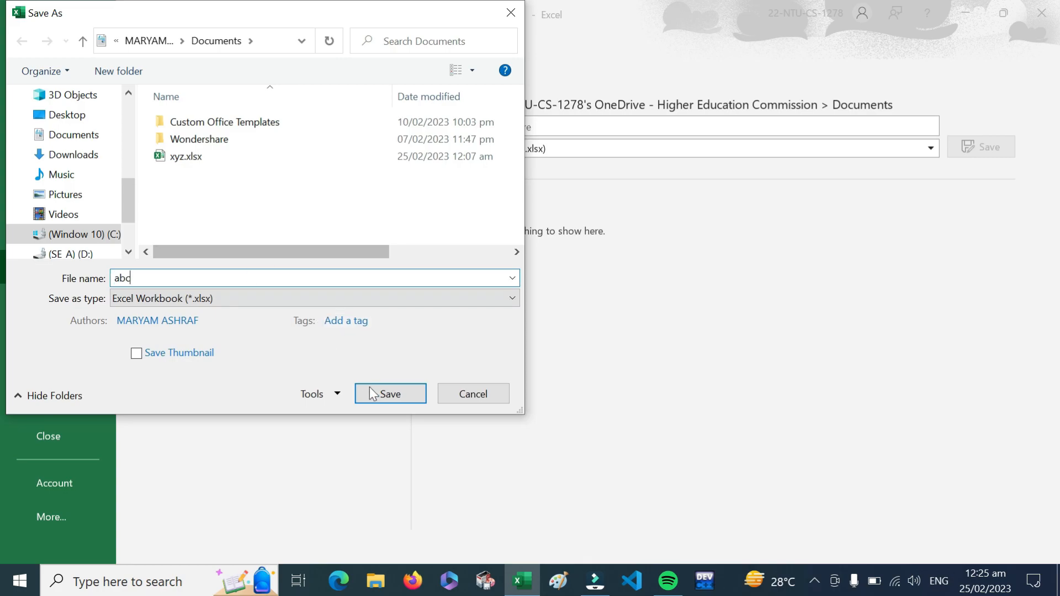
left_click(387, 399)
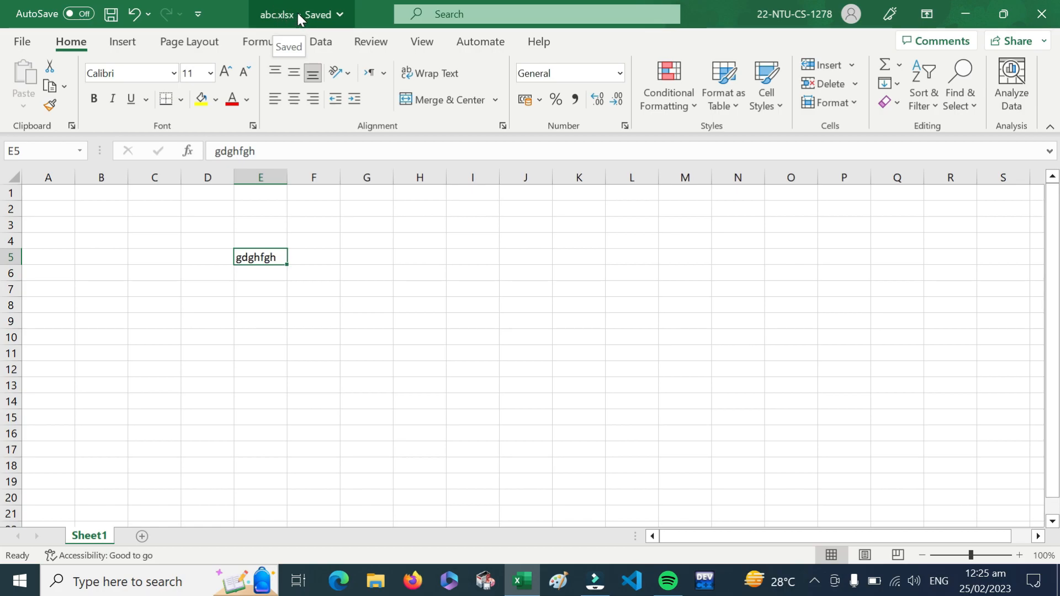
left_click(24, 44)
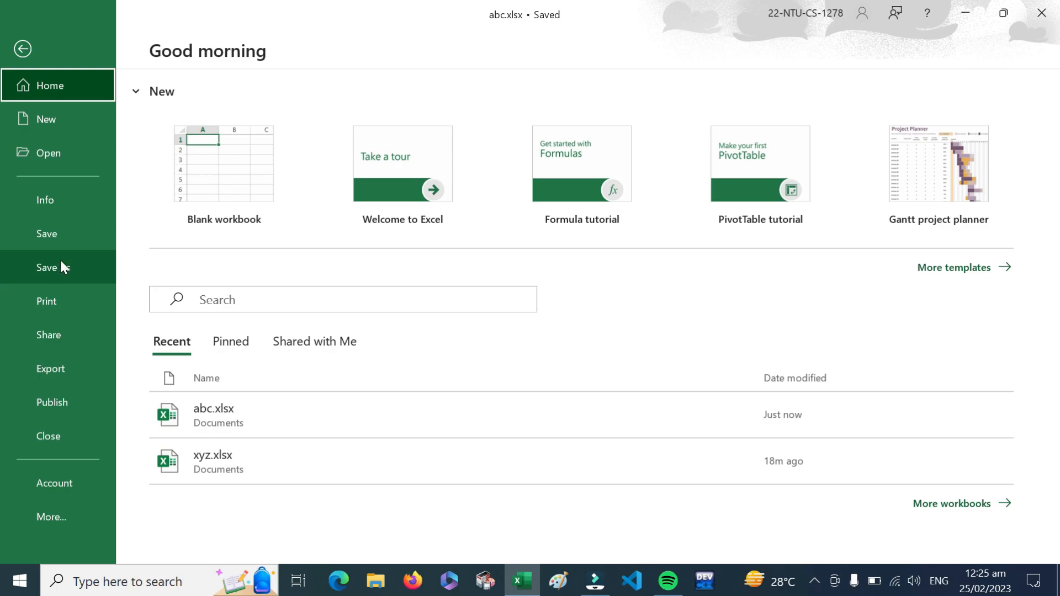
left_click(68, 224)
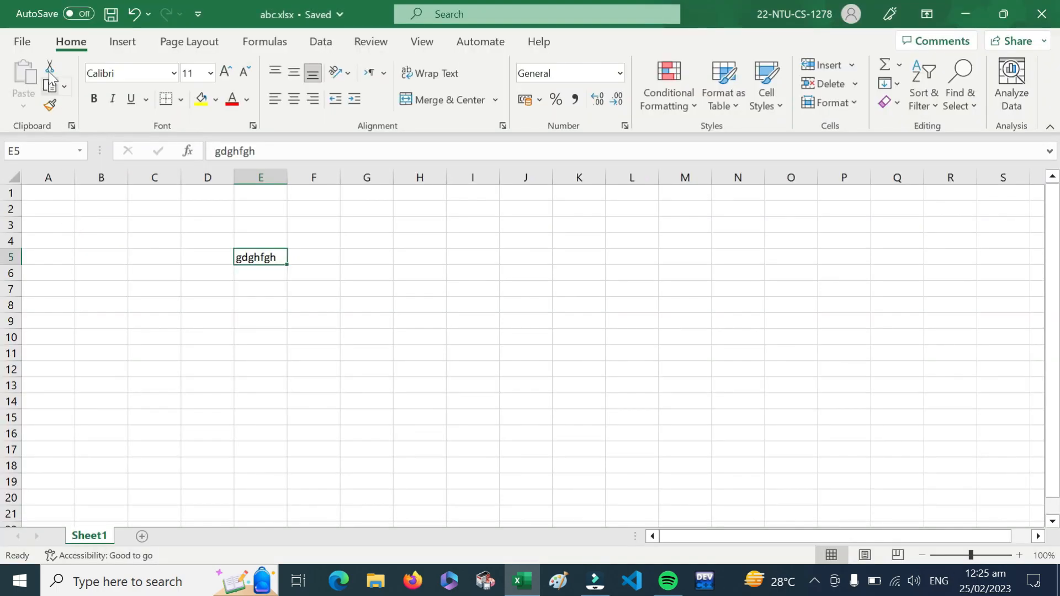
- Start saving a copy of the workbook in Documents under the file name xyz, and cancel the save
left_click(23, 40)
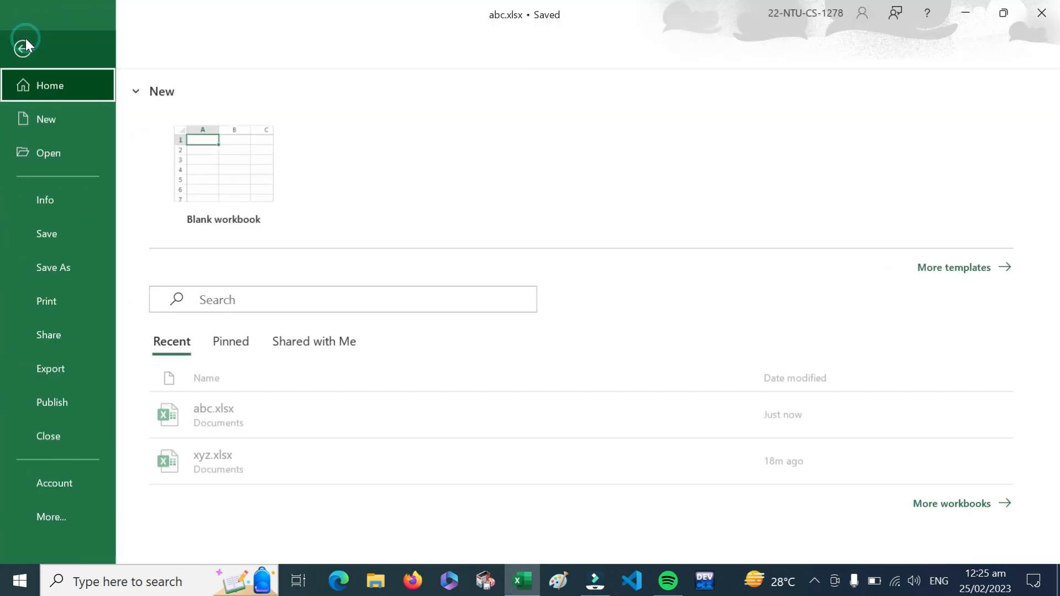
left_click(51, 282)
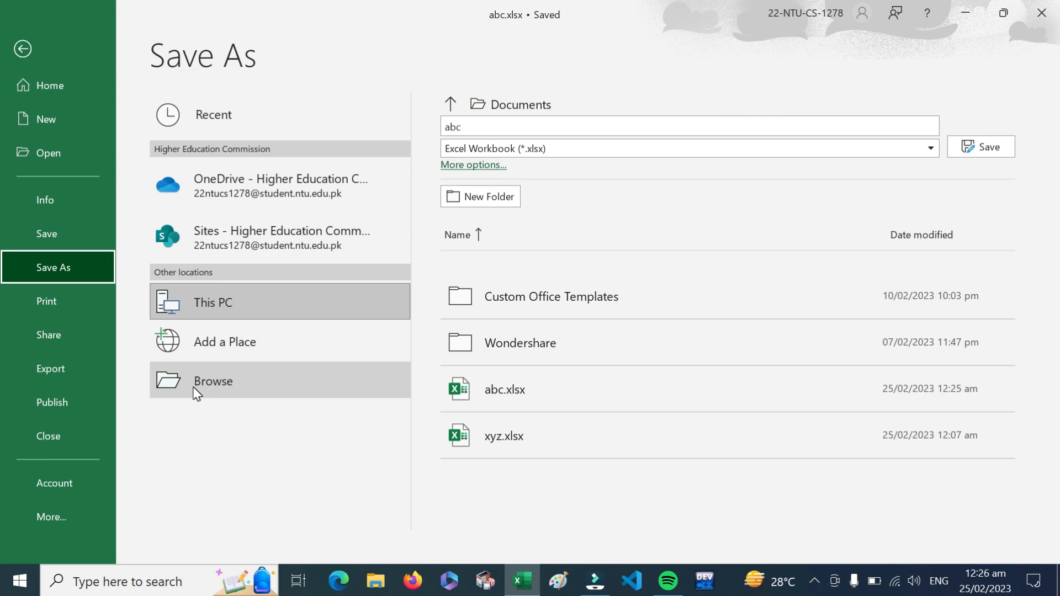
left_click(194, 390)
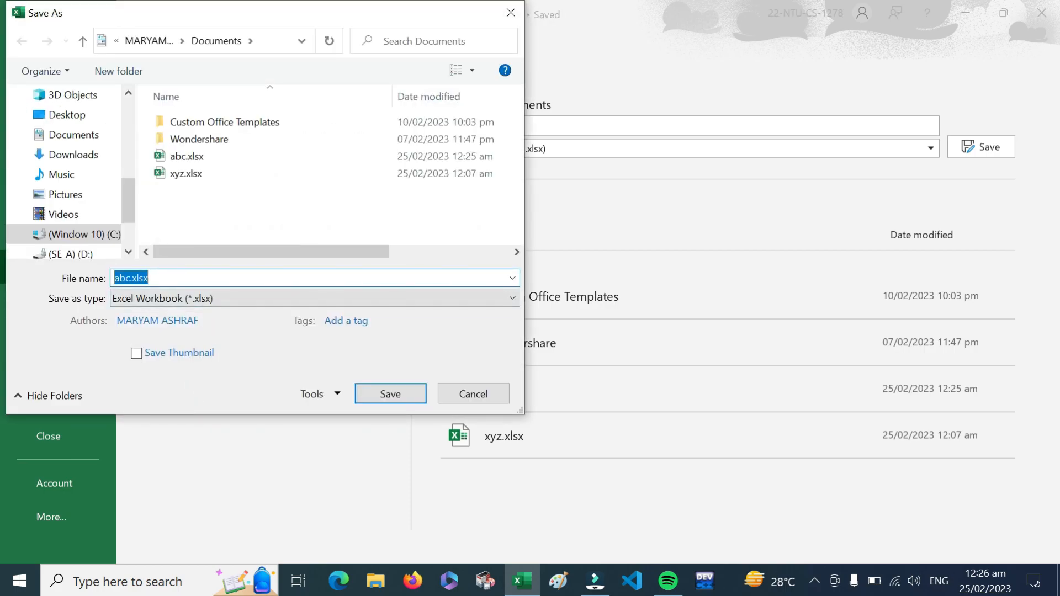
left_click(159, 278)
left_click(151, 279)
key("BackSpace")
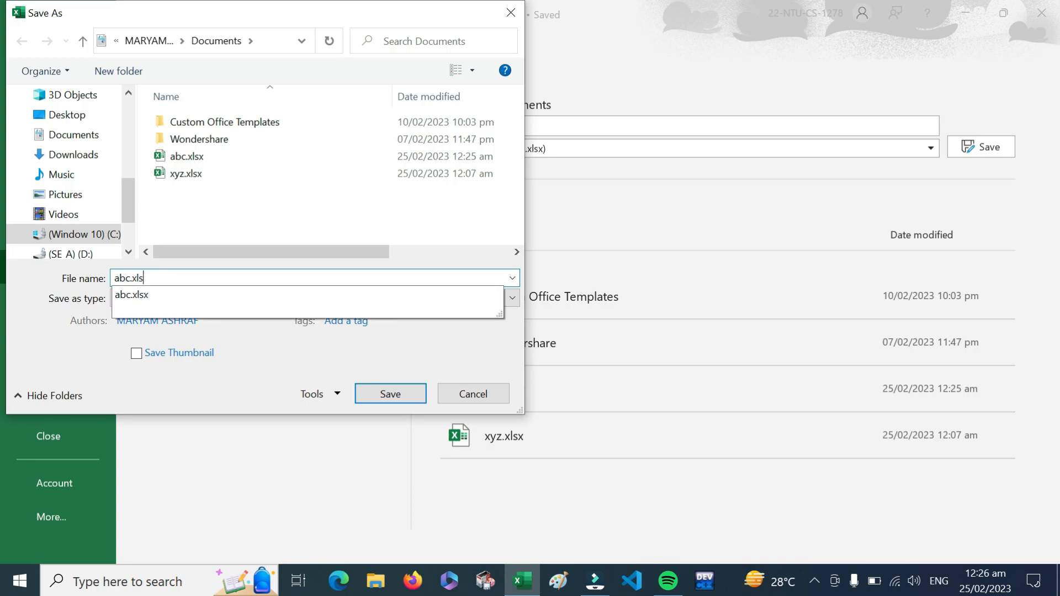
key("BackSpace")
key("BackSpace")
key("BackSpace")
key("BackSpace")
key("BackSpace")
key("BackSpace")
key("BackSpace")
type("xyz")
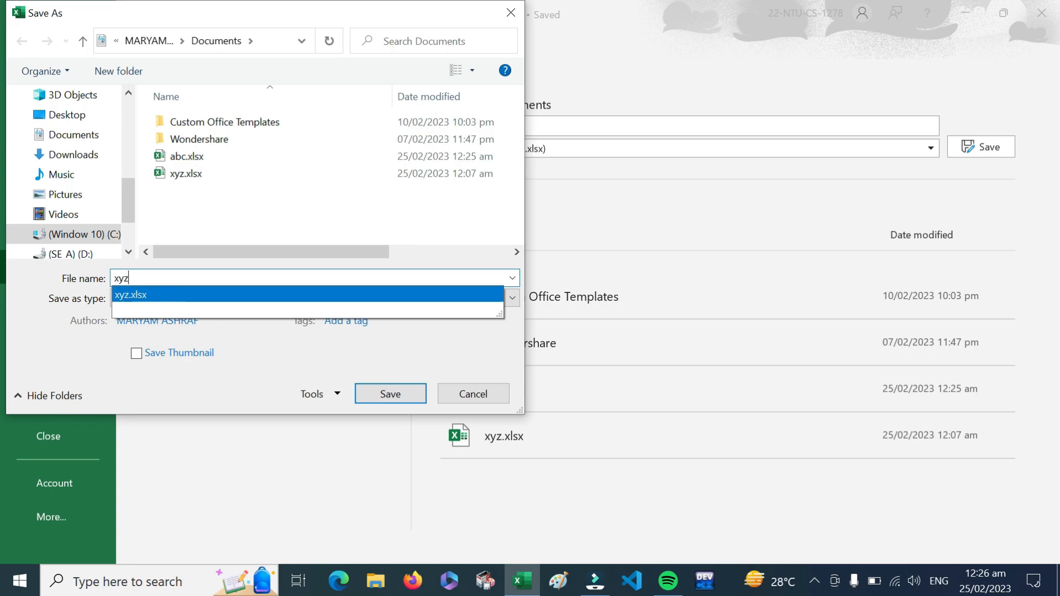
left_click(473, 394)
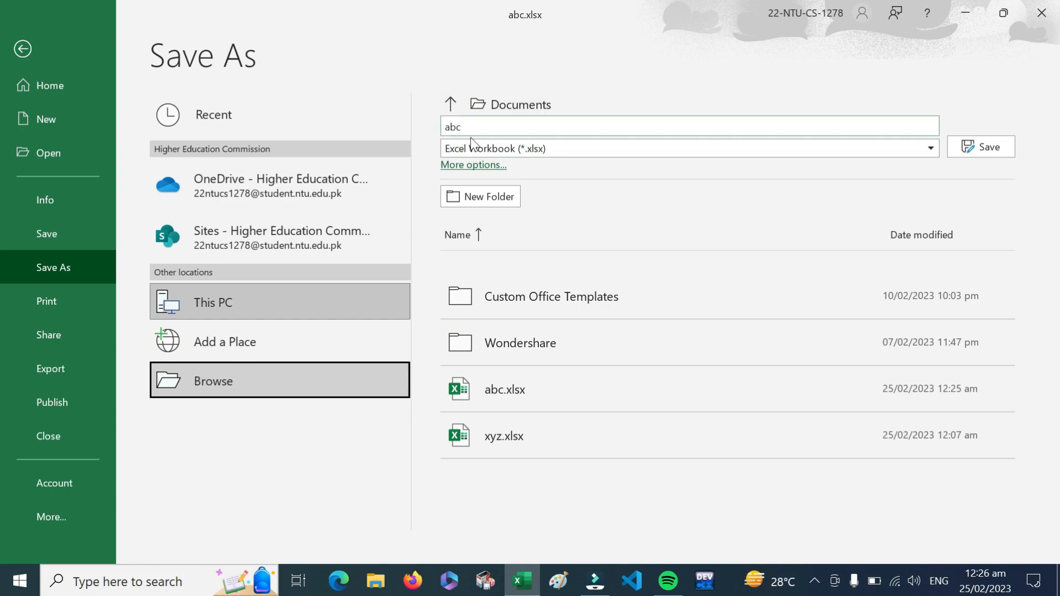
- Review the file formats available for saving the workbook, and close the save dialog without saving
left_click(932, 147)
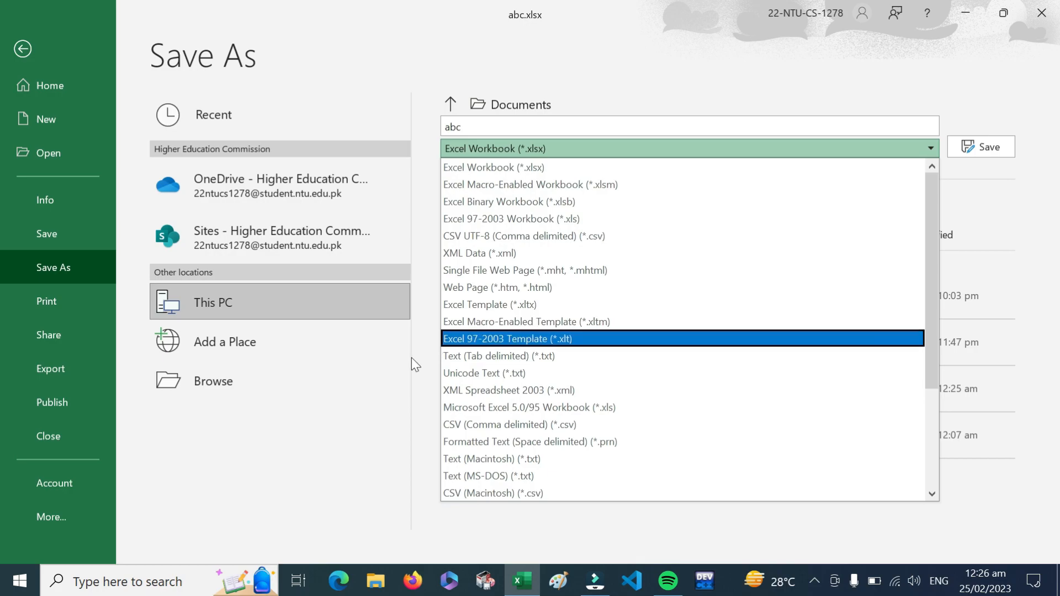
left_click(353, 389)
left_click(353, 389)
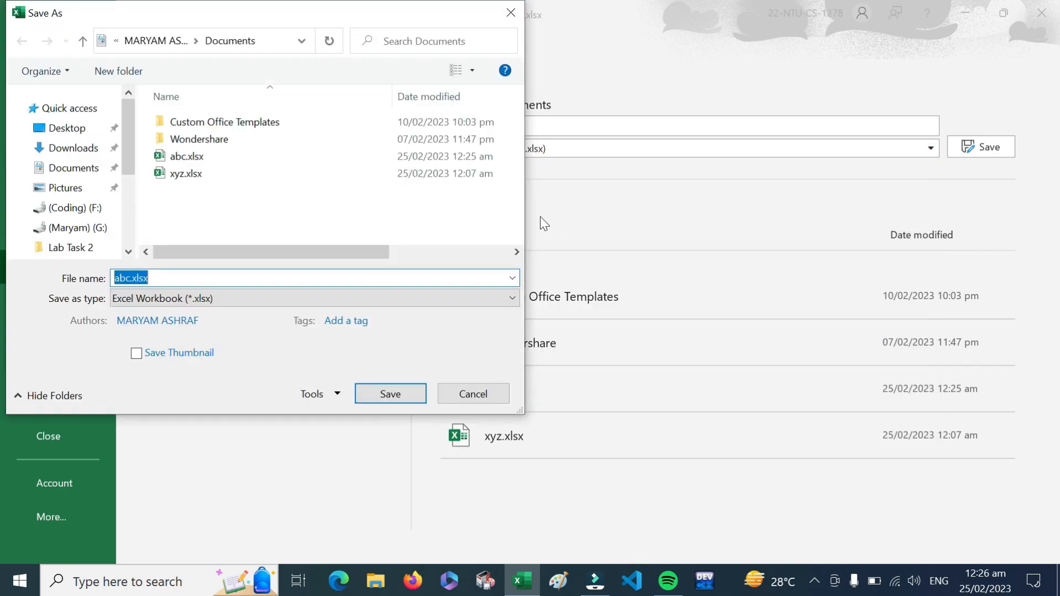
left_click(510, 15)
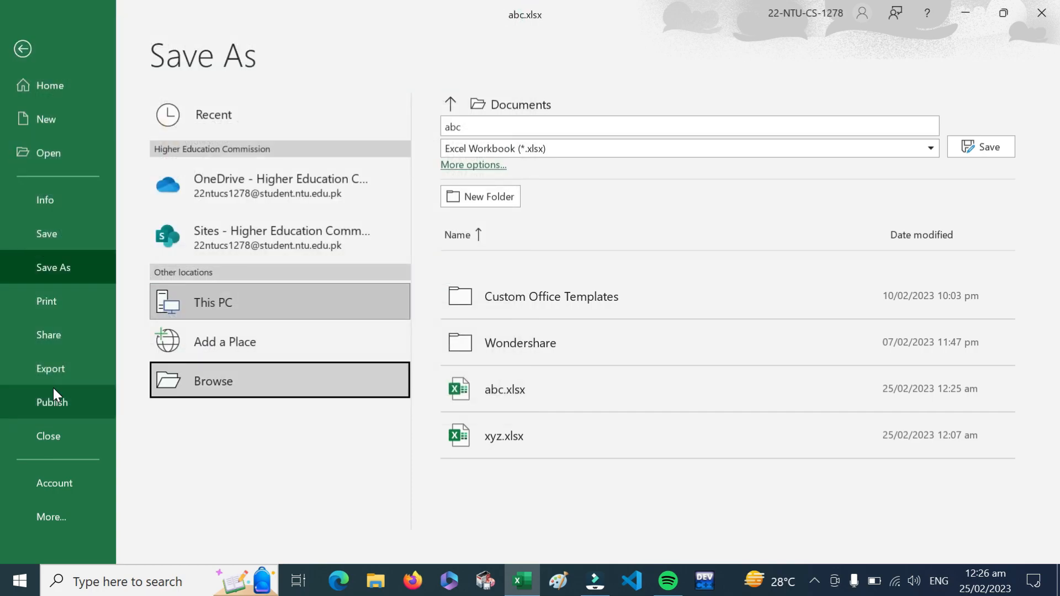
- Examine the print preview of the workbook, enlarging the page and returning it to full-page view
left_click(68, 303)
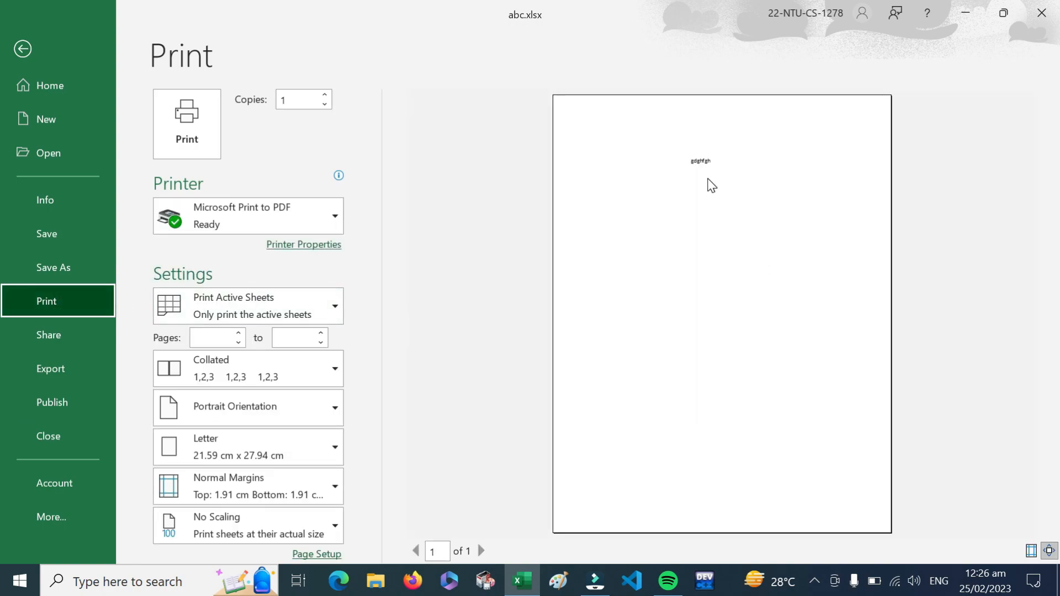
left_click(711, 185)
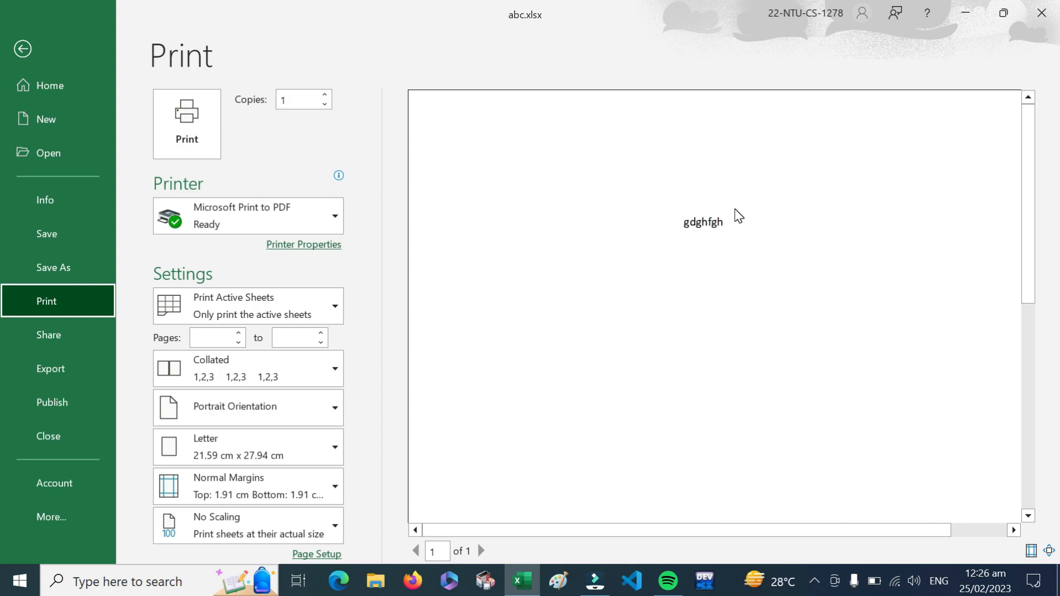
left_click(735, 210)
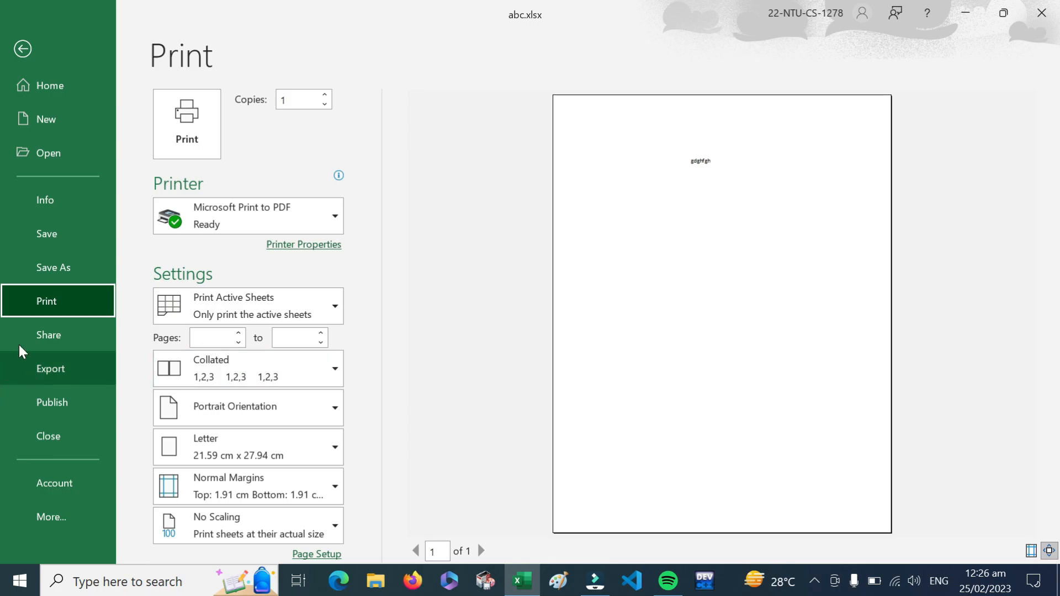
- Create another blank workbook and select cell A1
left_click(66, 99)
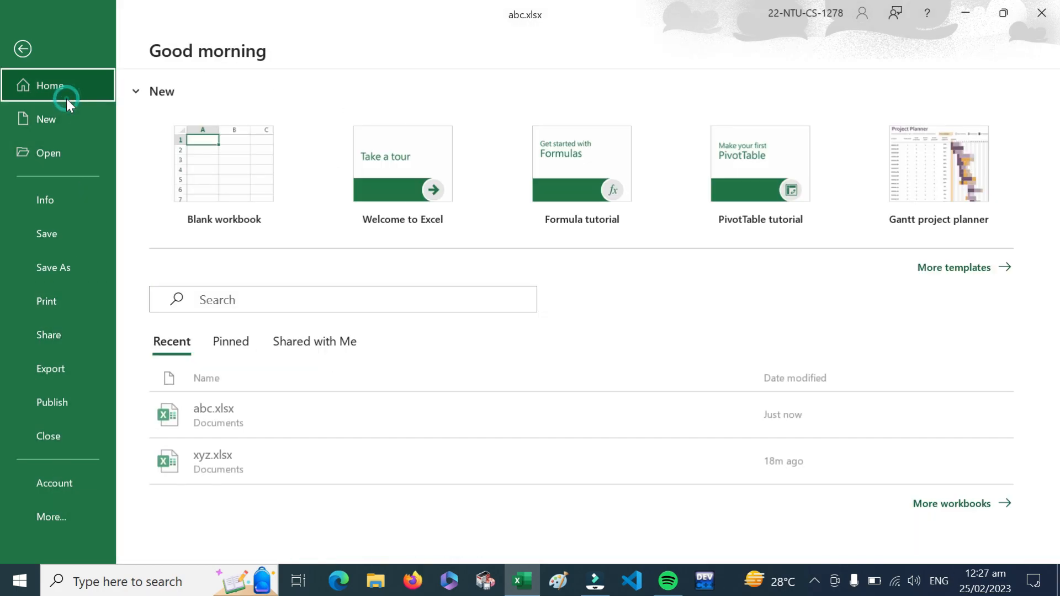
left_click(268, 195)
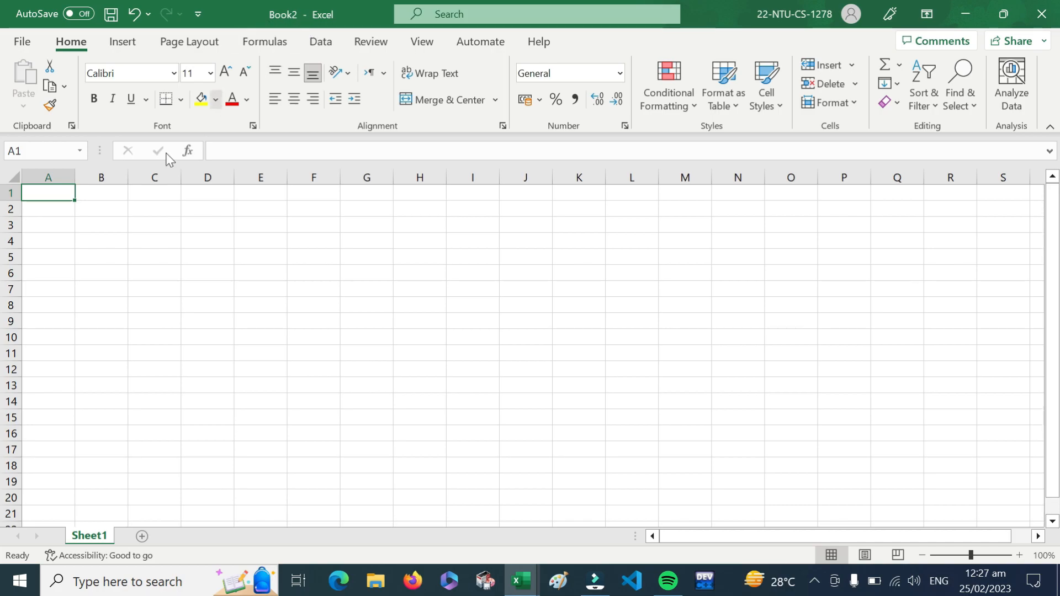
left_click_drag(38, 189, 66, 176)
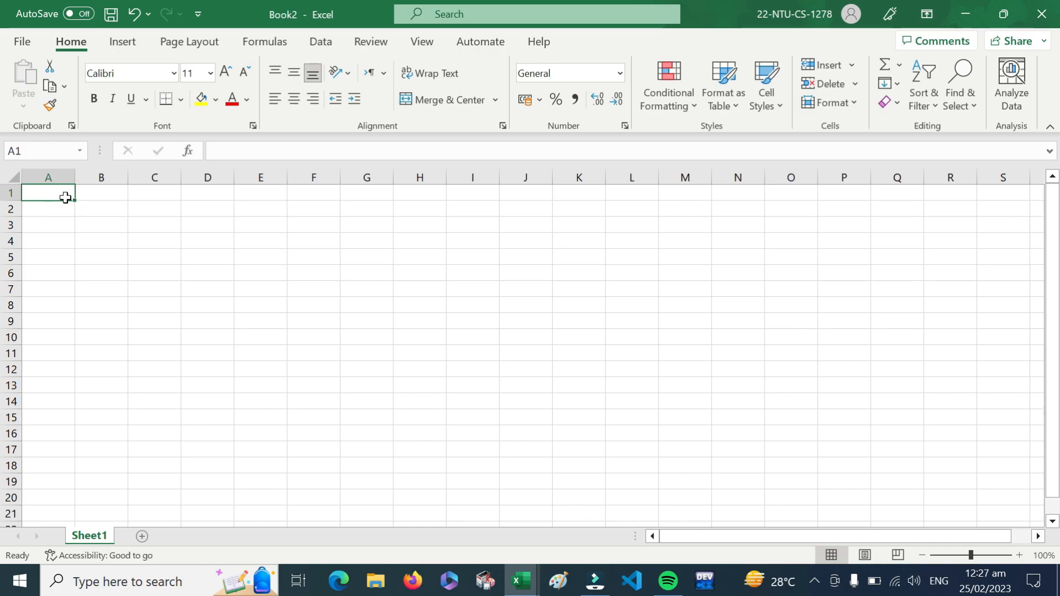
- Enter the word "beautiful" in cell F5
left_click(324, 252)
type("ajfyg")
key("BackSpace")
key("BackSpace")
key("BackSpace")
key("BackSpace")
key("BackSpace")
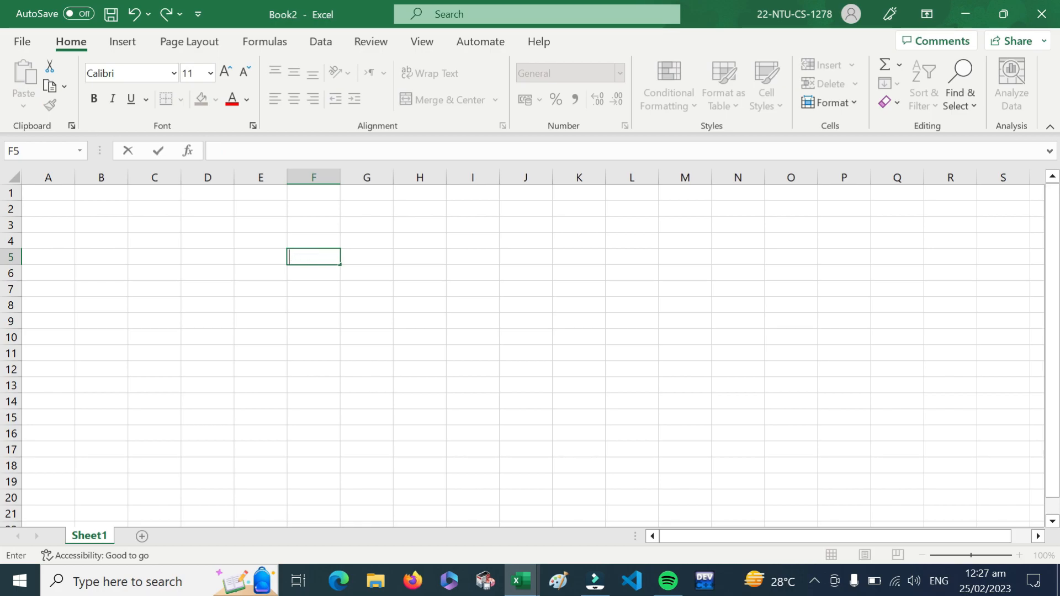
type("beautiful")
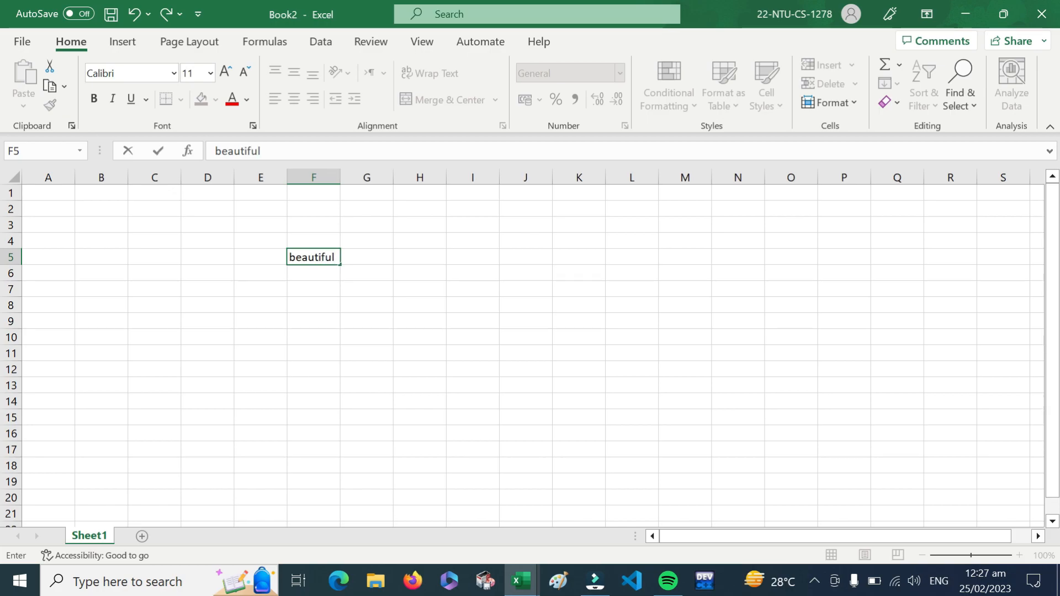
left_click(355, 252)
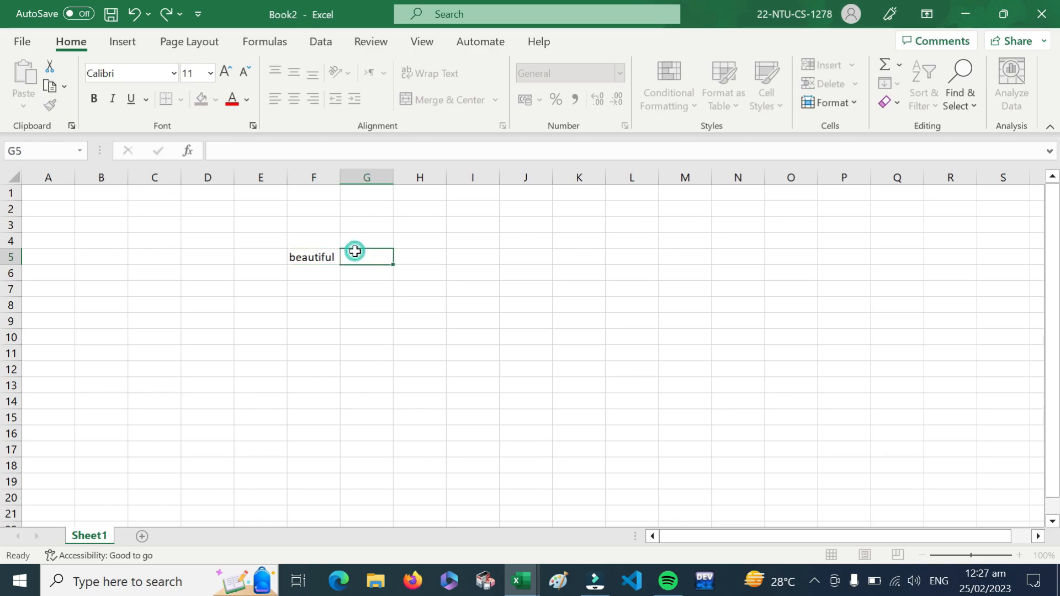
- Change the font of the word in cell F5 to Algerian
left_click(305, 258)
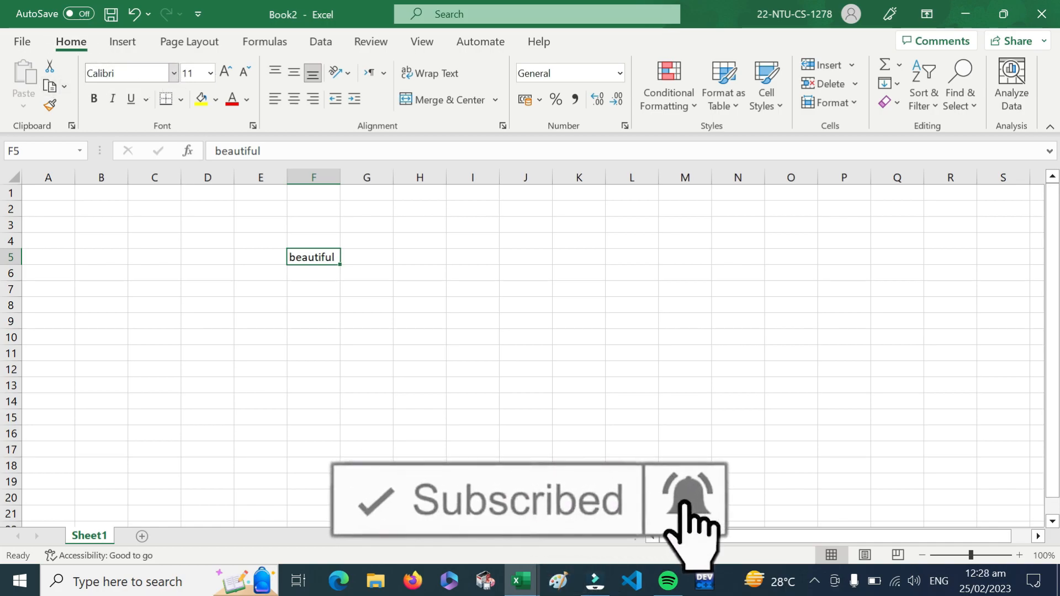
left_click(174, 74)
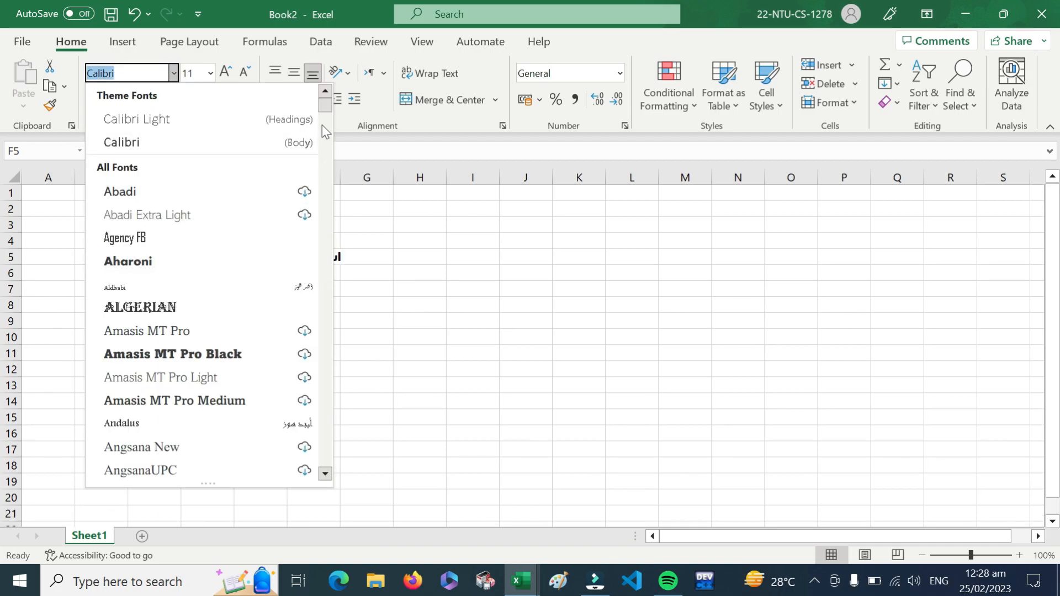
left_click_drag(326, 106, 338, 77)
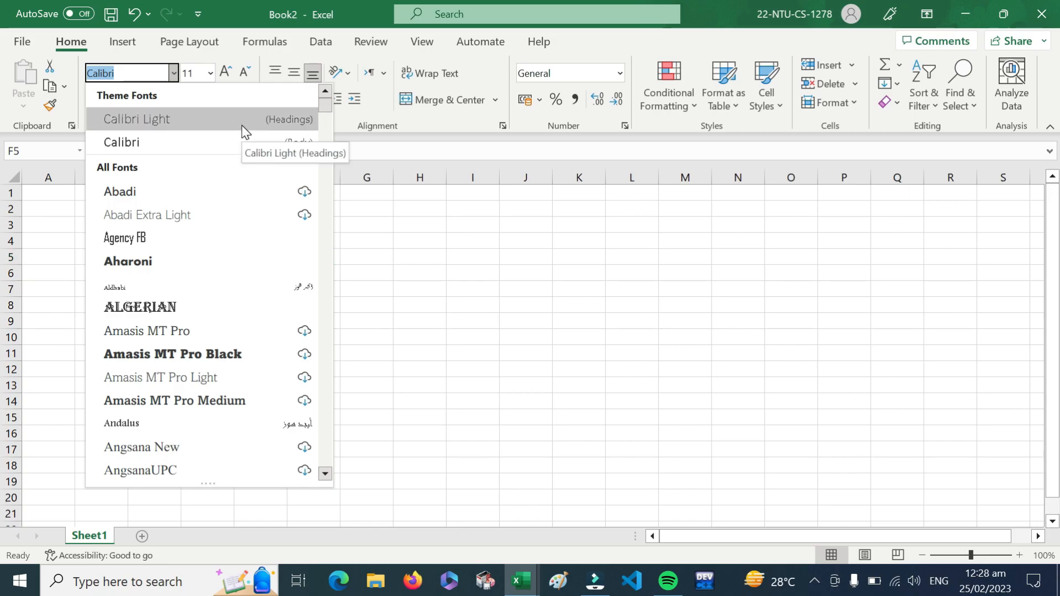
left_click(209, 316)
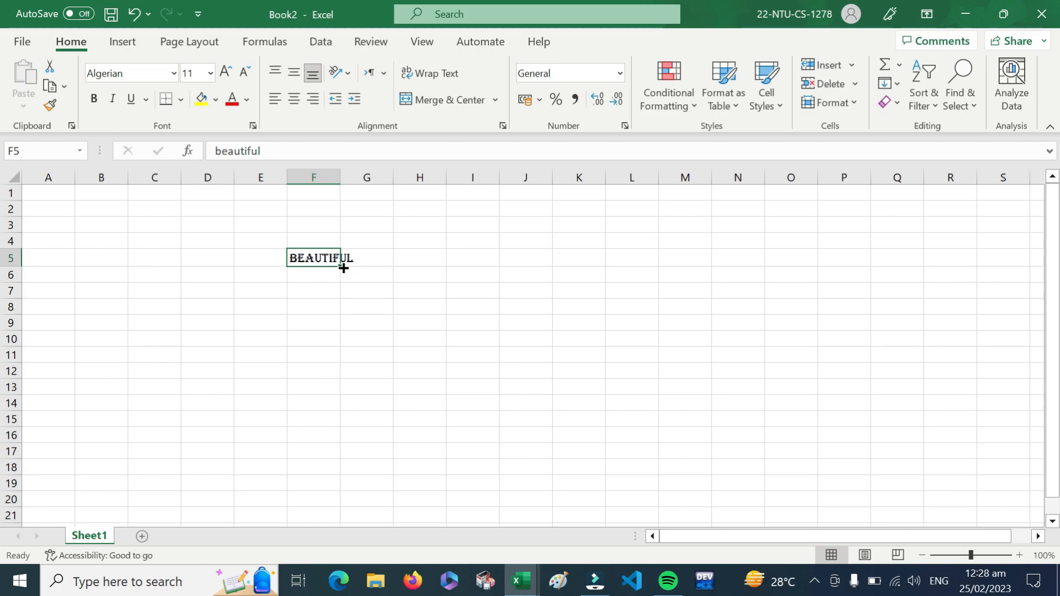
left_click(324, 258)
left_click(363, 284)
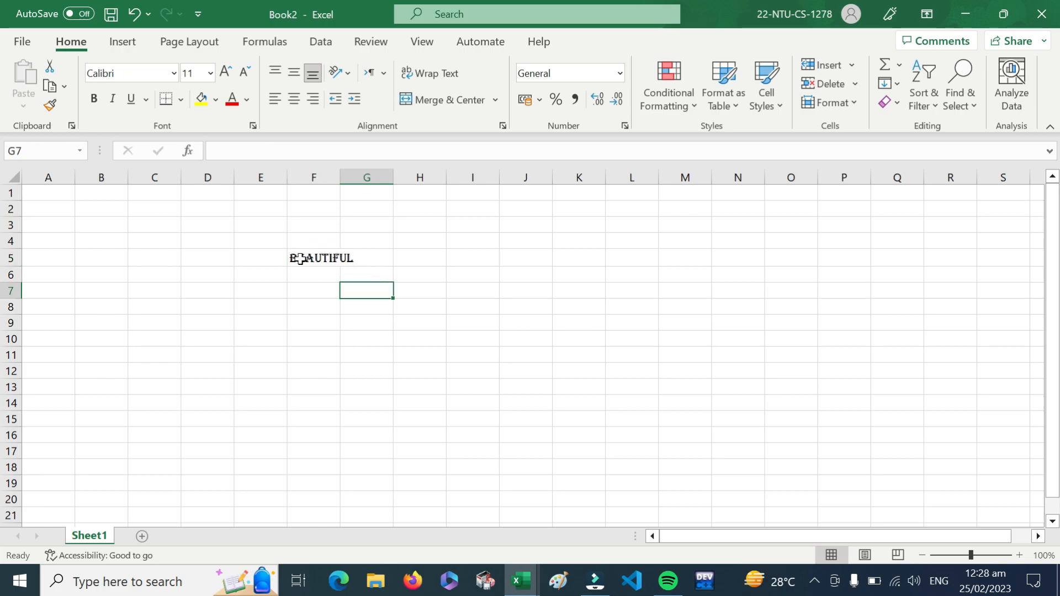
left_click_drag(296, 257, 355, 259)
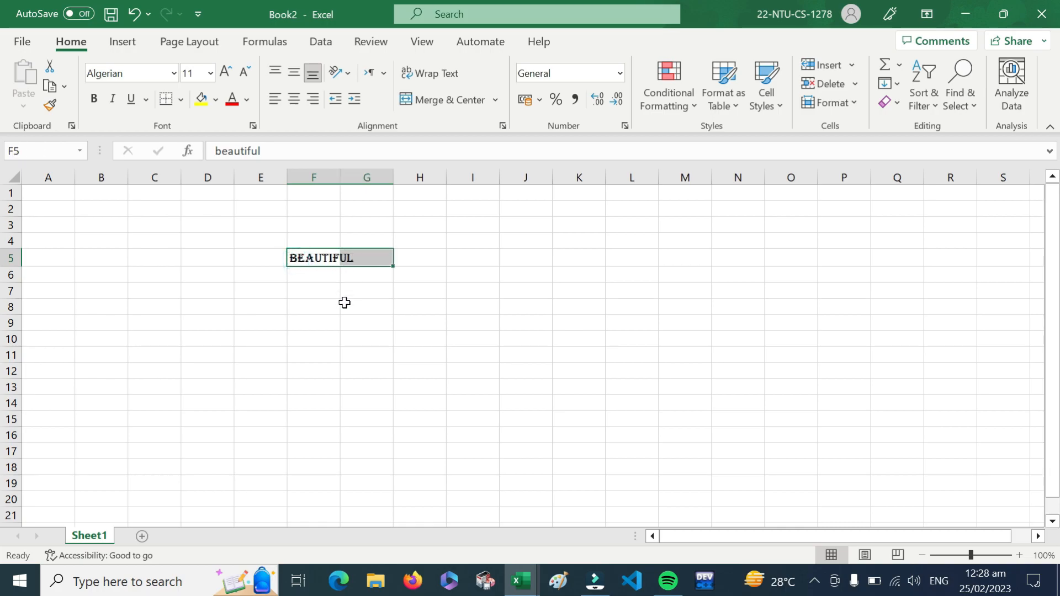
left_click(343, 303)
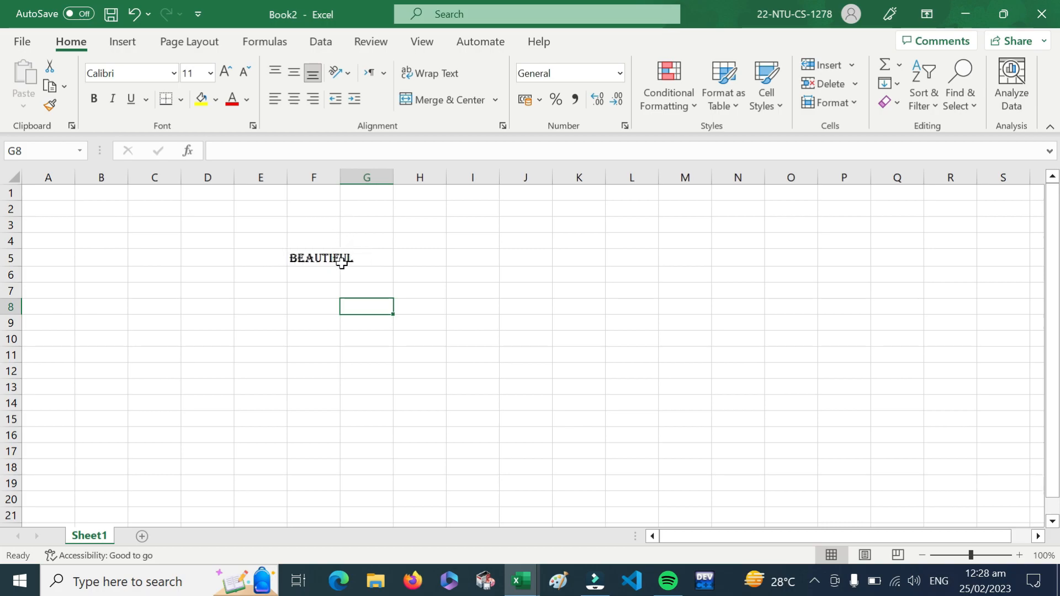
- Delete the text from cell F5
left_click(318, 254)
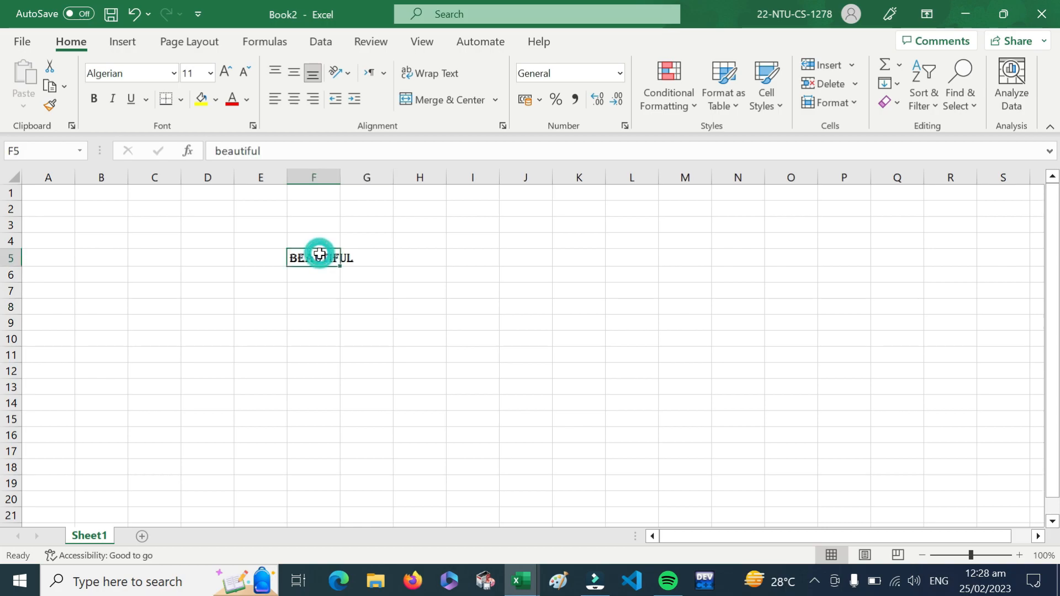
key("BackSpace")
left_click(420, 327)
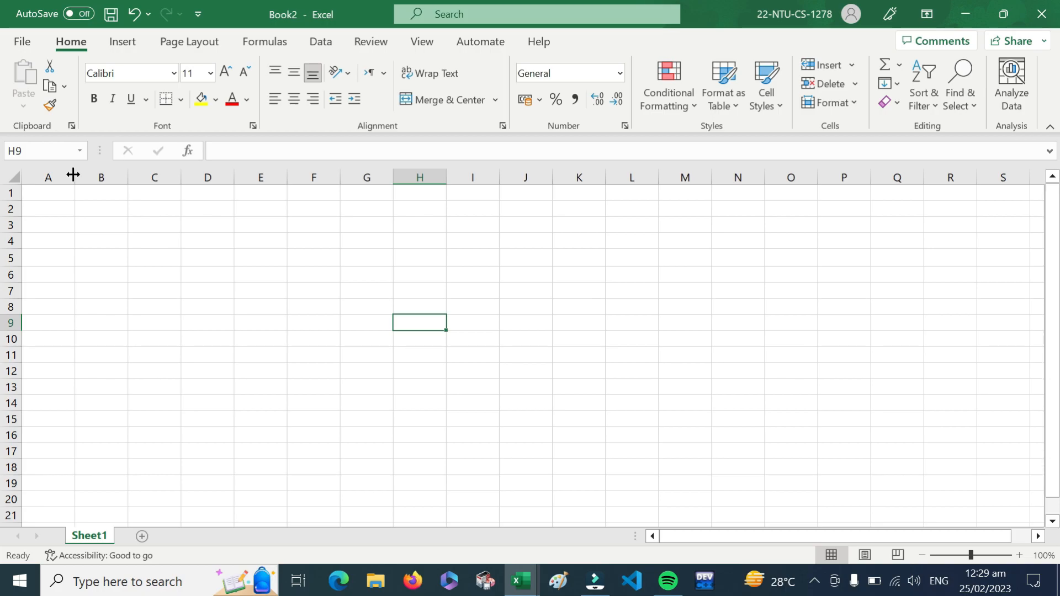
- Widen column A to about twice the width of the other columns
left_click_drag(73, 175, 127, 175)
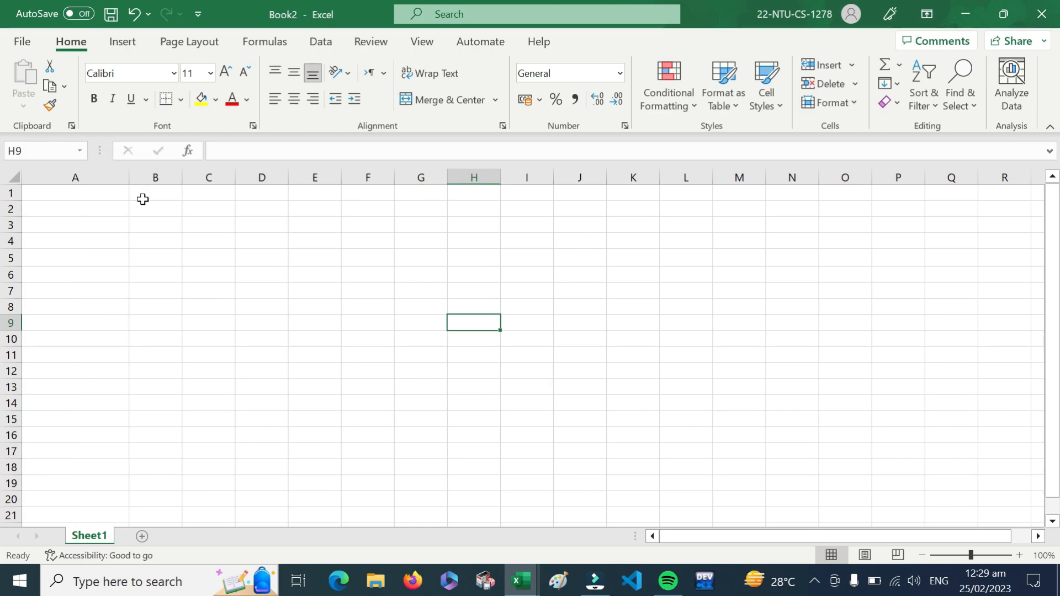
left_click(142, 197)
left_click(104, 195)
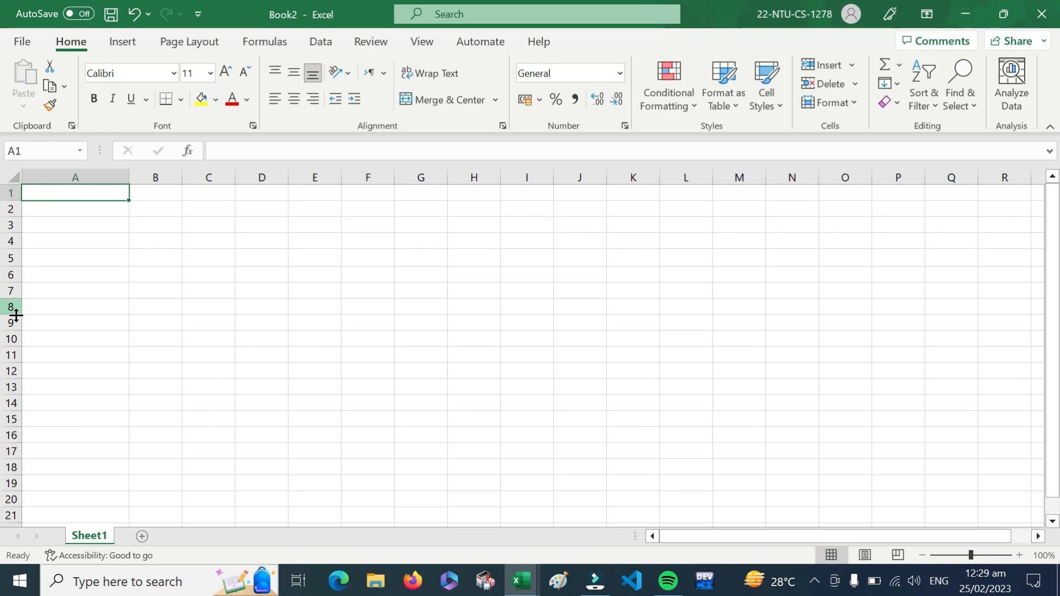
- Increase the height of row 1 to about three times that of the other rows
left_click(11, 191)
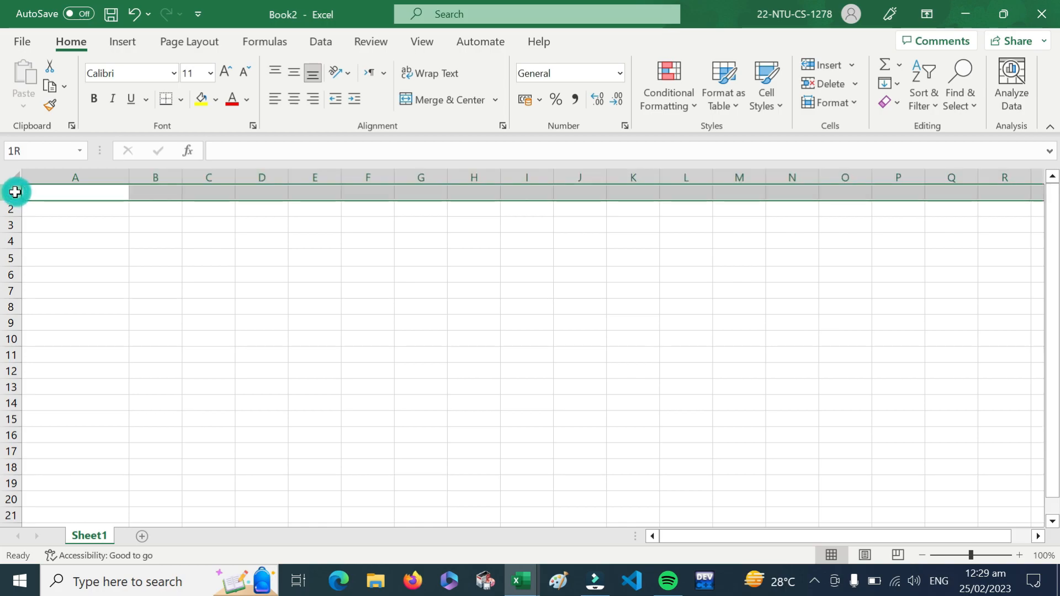
left_click_drag(16, 200, 16, 220)
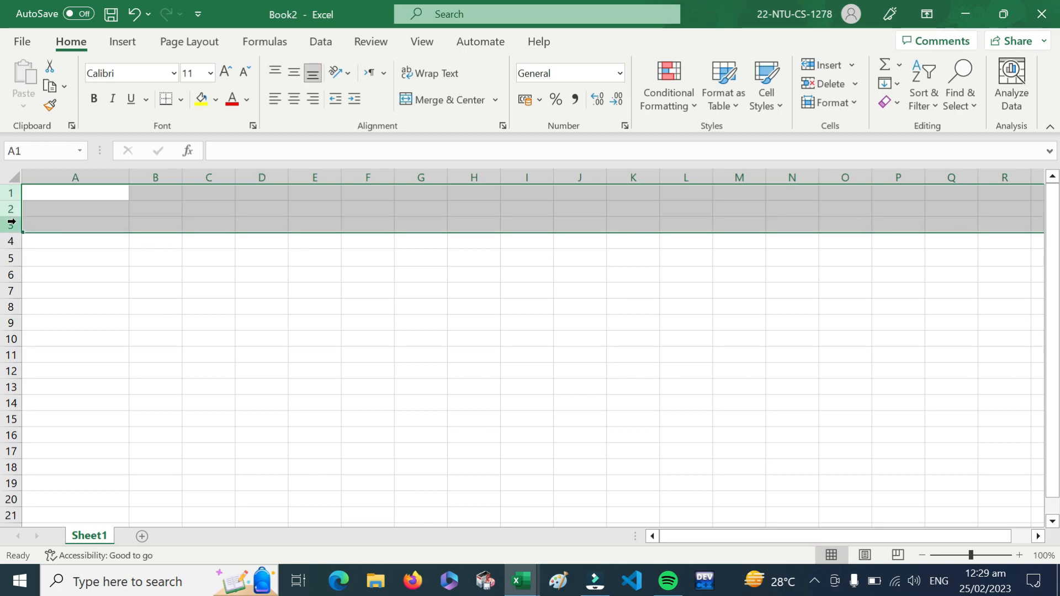
left_click(11, 192)
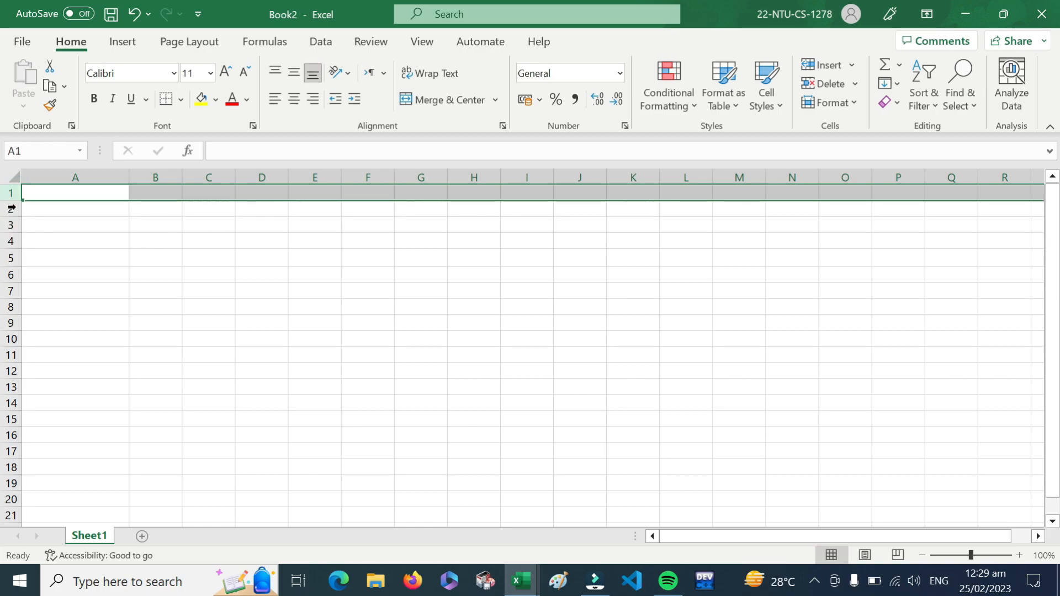
left_click_drag(20, 199, 20, 236)
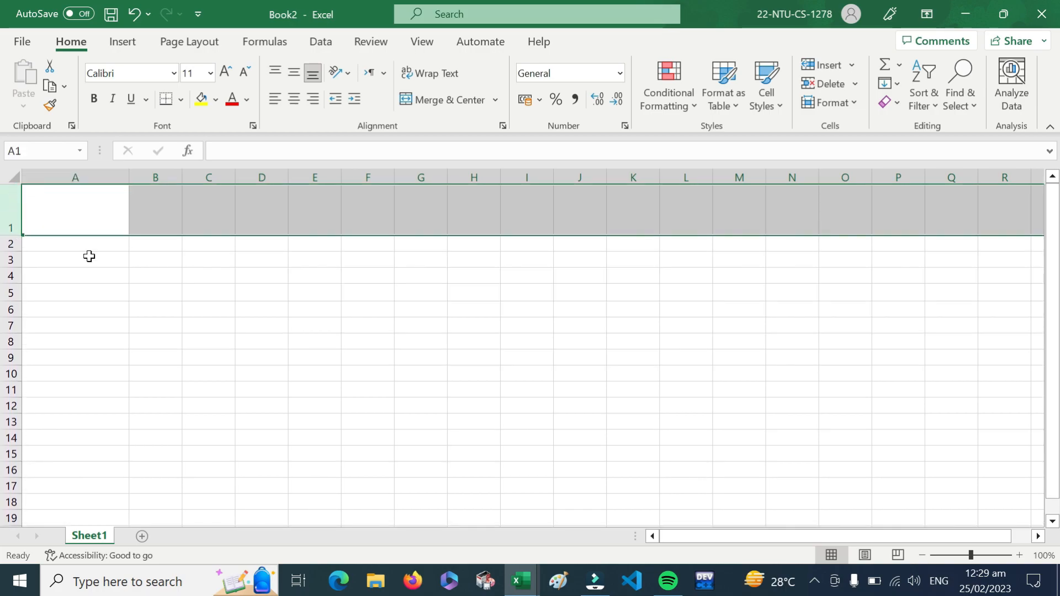
left_click(114, 270)
left_click_drag(93, 213, 615, 208)
left_click(615, 208)
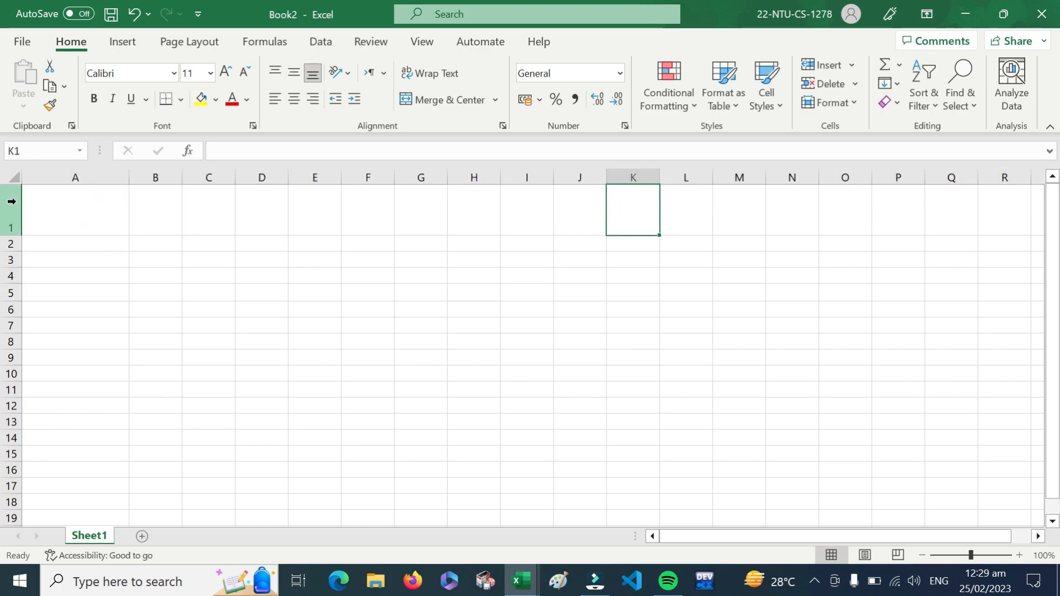
left_click(72, 223)
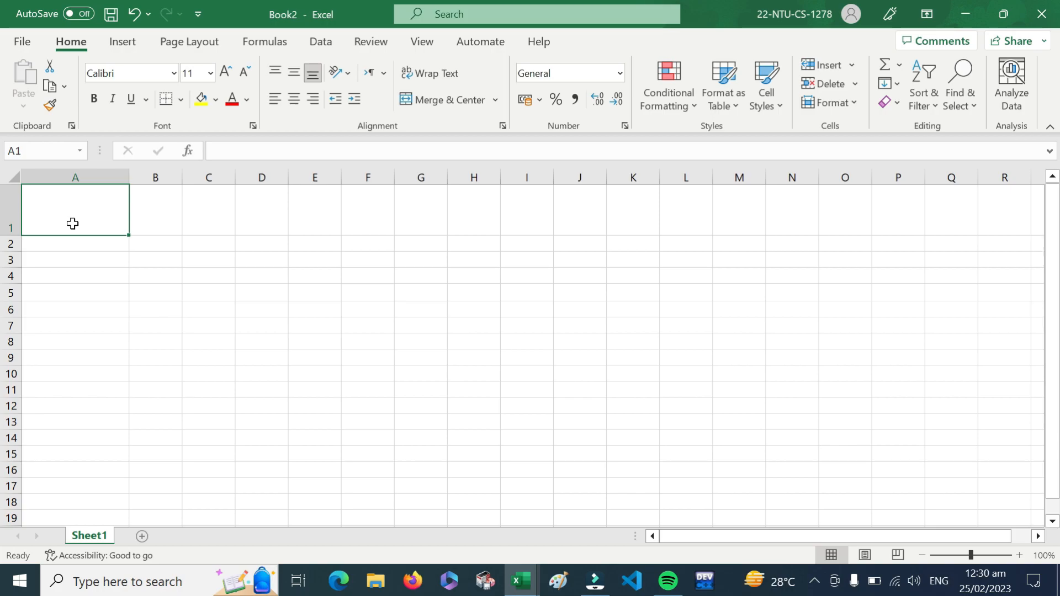
left_click(94, 223)
left_click(95, 223)
left_click(152, 229)
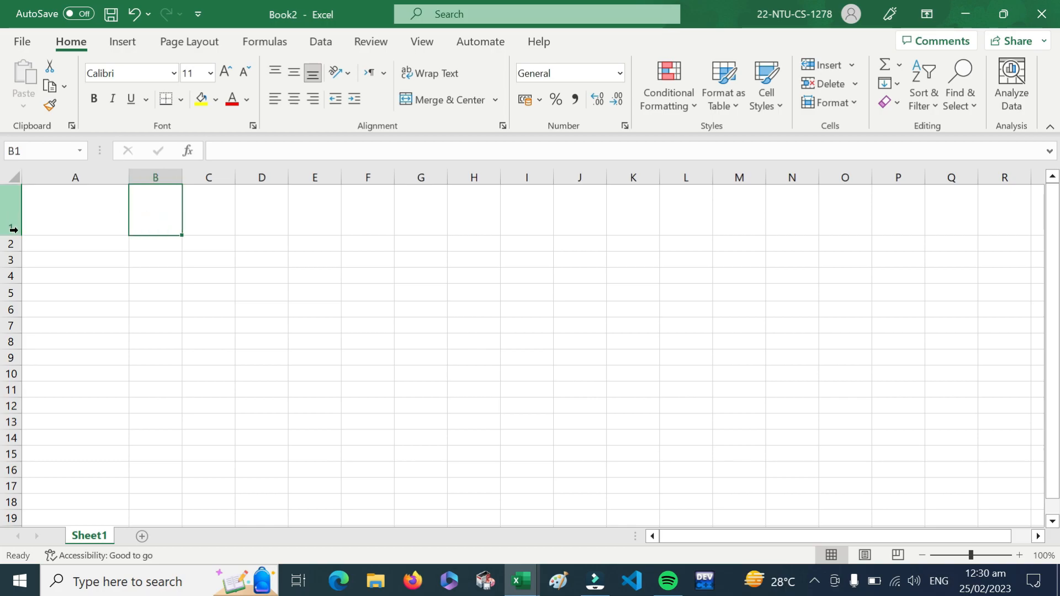
- Reduce the height of row 1 to about one and a half times that of the other rows
left_click_drag(20, 235, 19, 210)
left_click(243, 249)
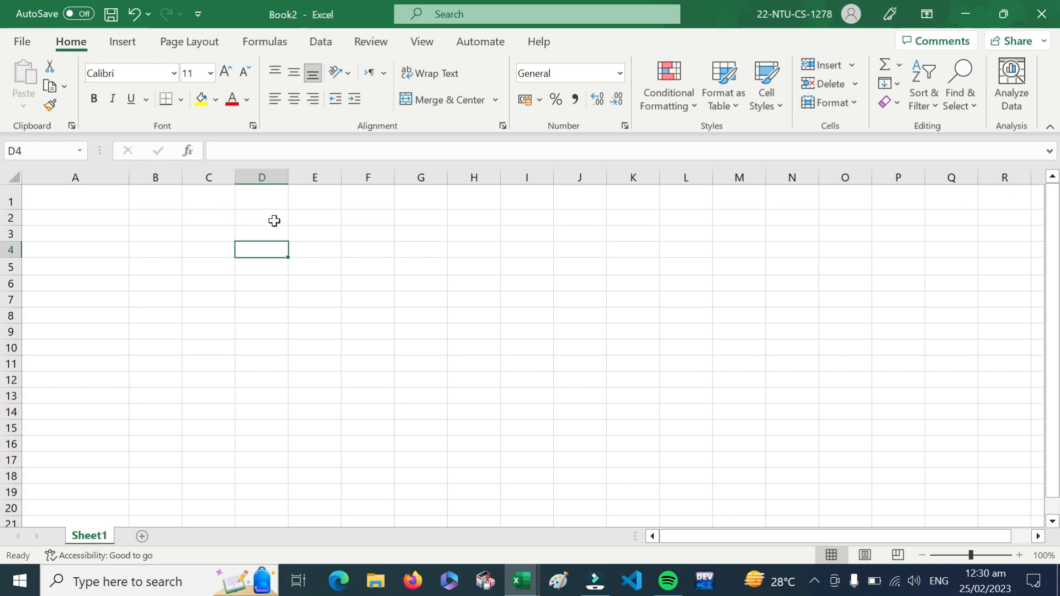
left_click(322, 278)
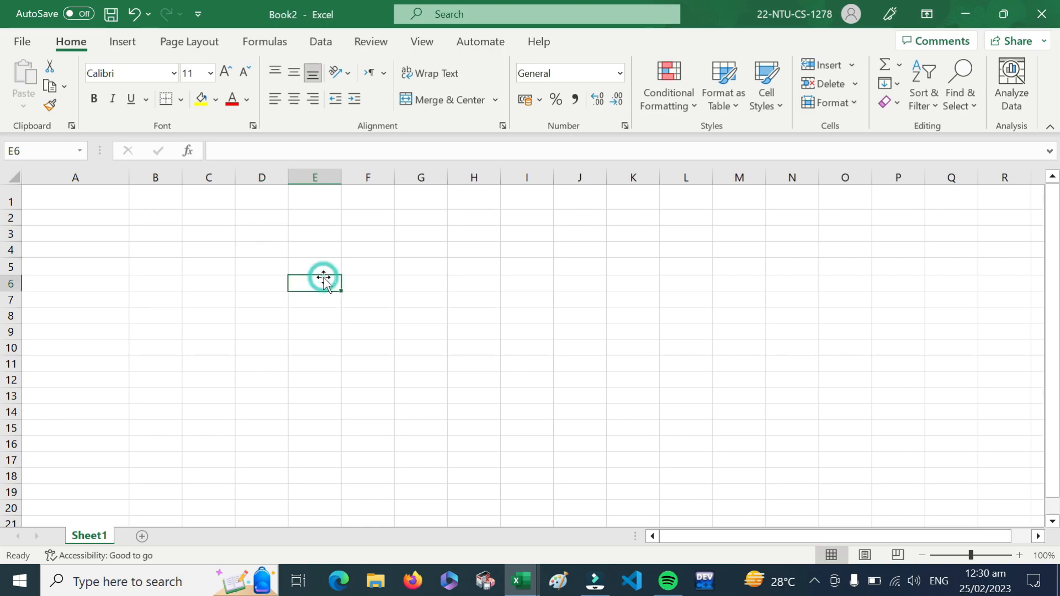
- Undo the row height, column width, text deletion and font changes, and redo only the Algerian font change in cell F5
key("ctrl+z")
key("ctrl+z")
key("ctrl+z")
key("ctrl+z")
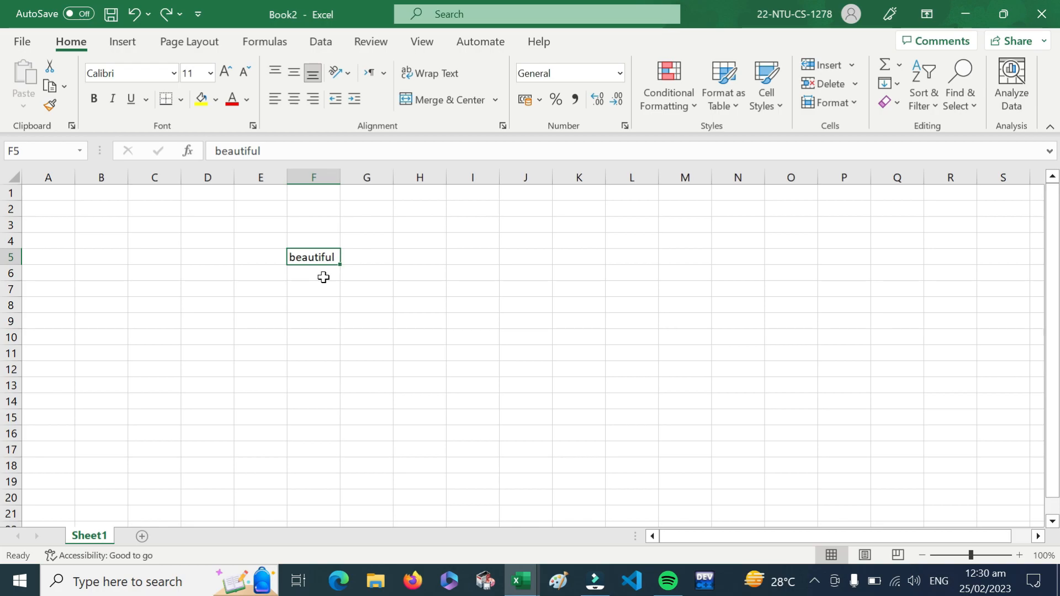
left_click(169, 13)
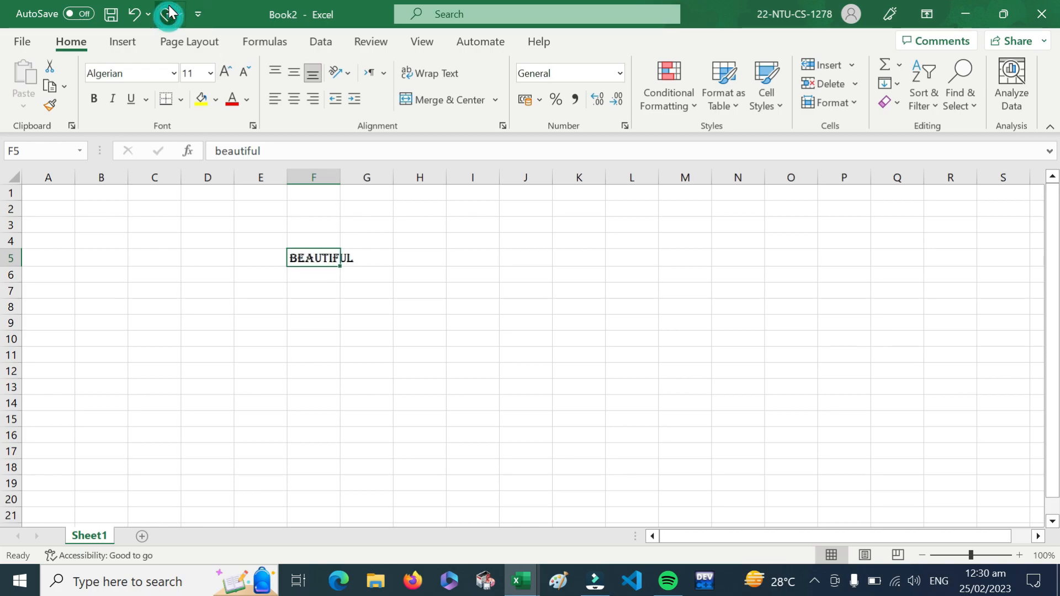
left_click(375, 267)
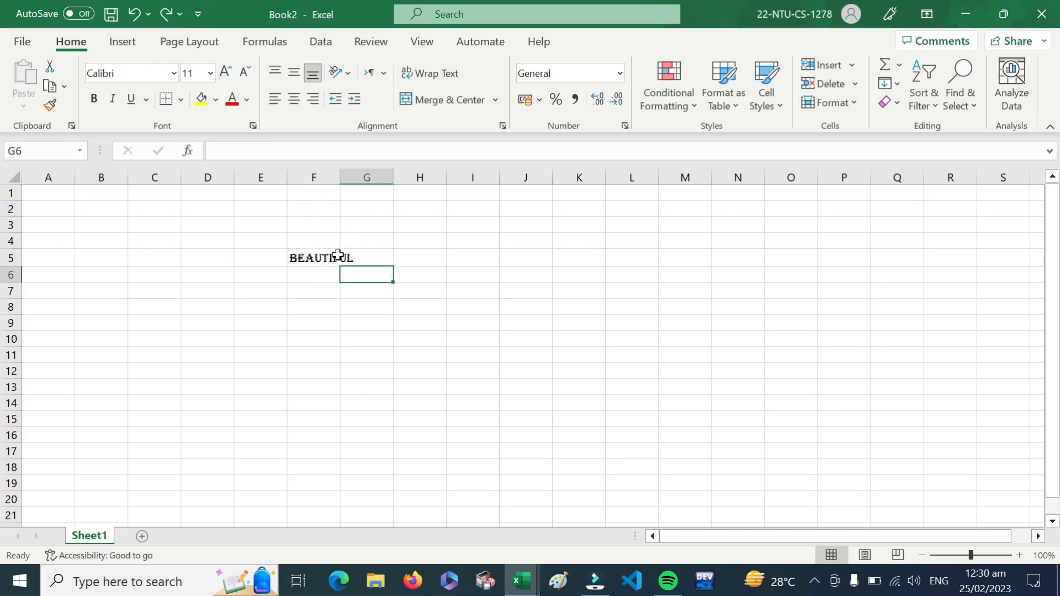
left_click(303, 260)
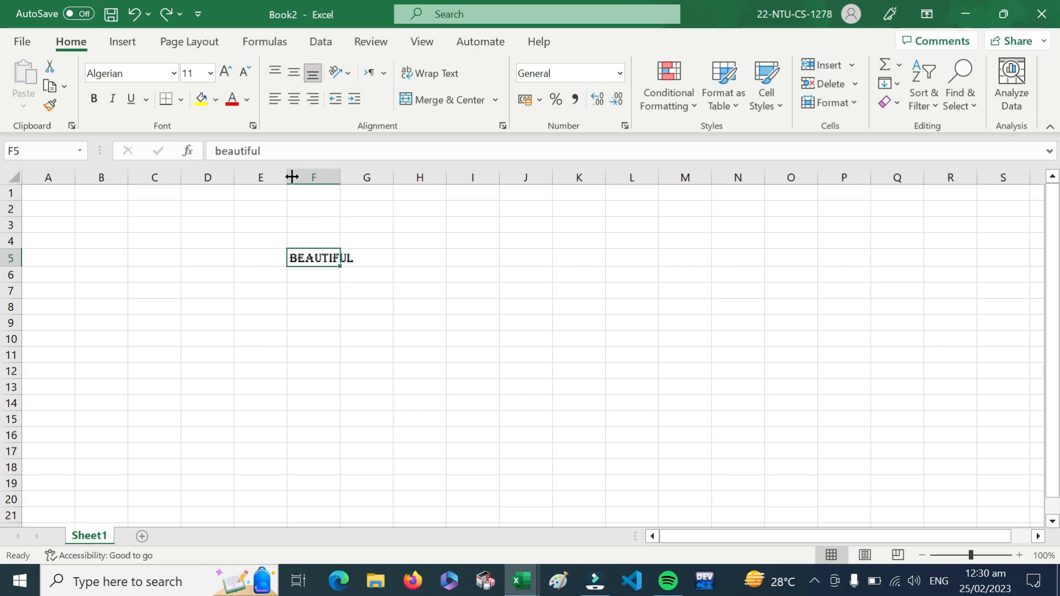
left_click(174, 74)
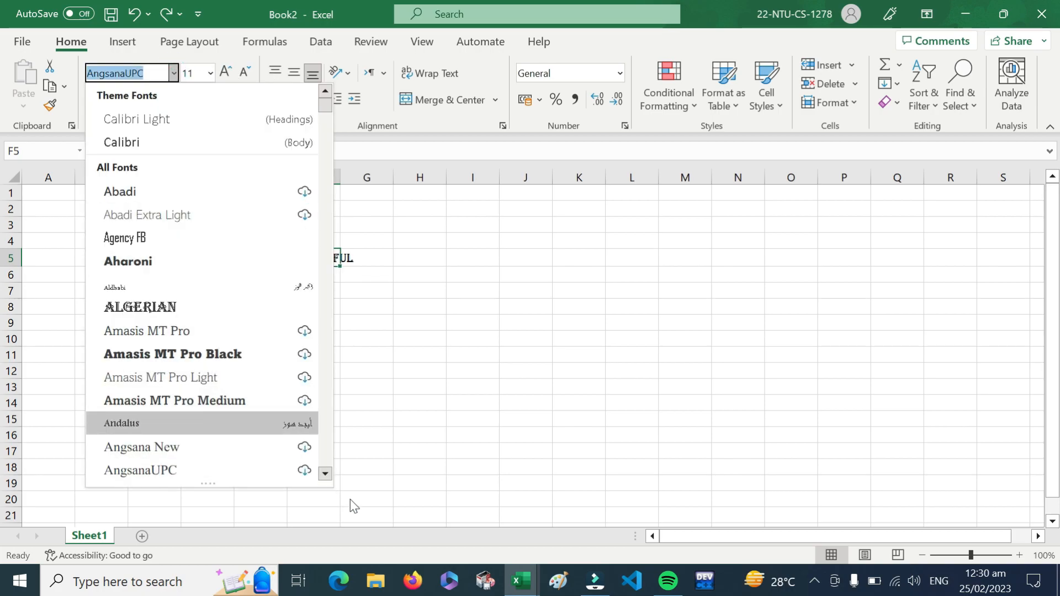
left_click(370, 520)
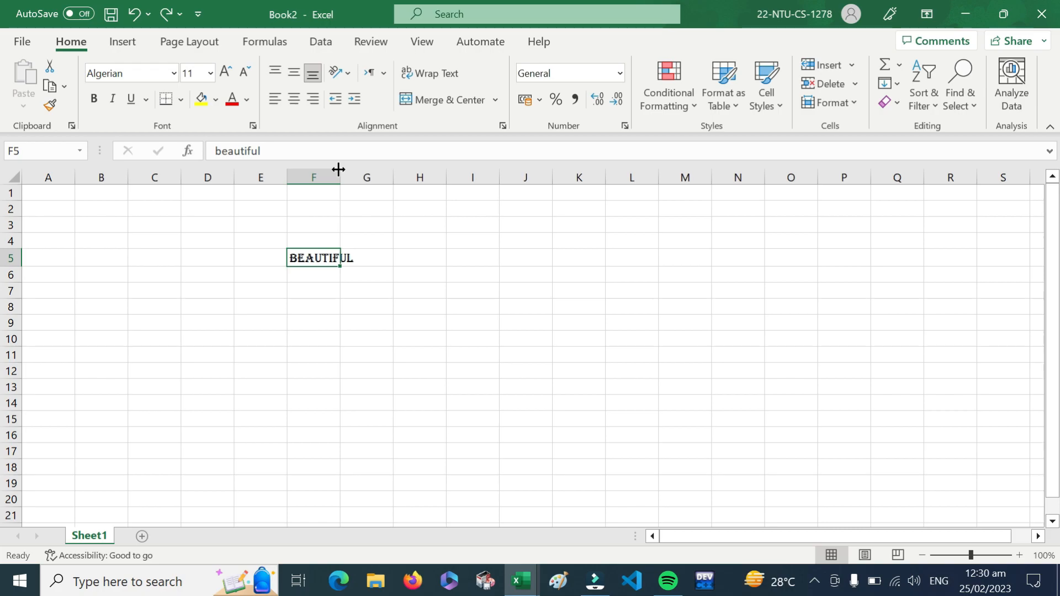
- Widen column F just enough to fit the word in cell F5
left_click(366, 291)
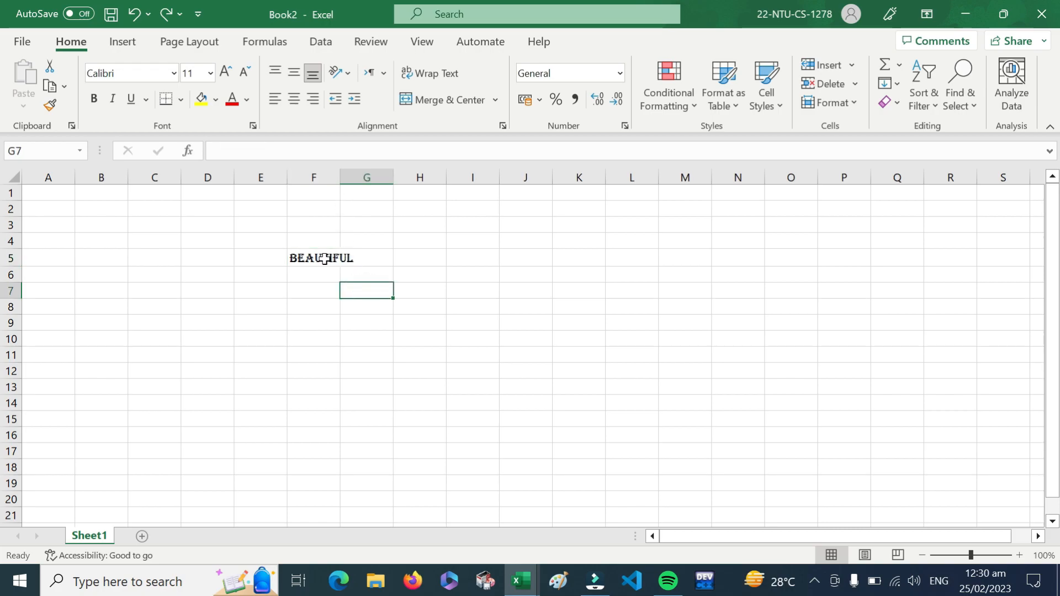
left_click_drag(319, 257, 338, 172)
left_click(338, 172)
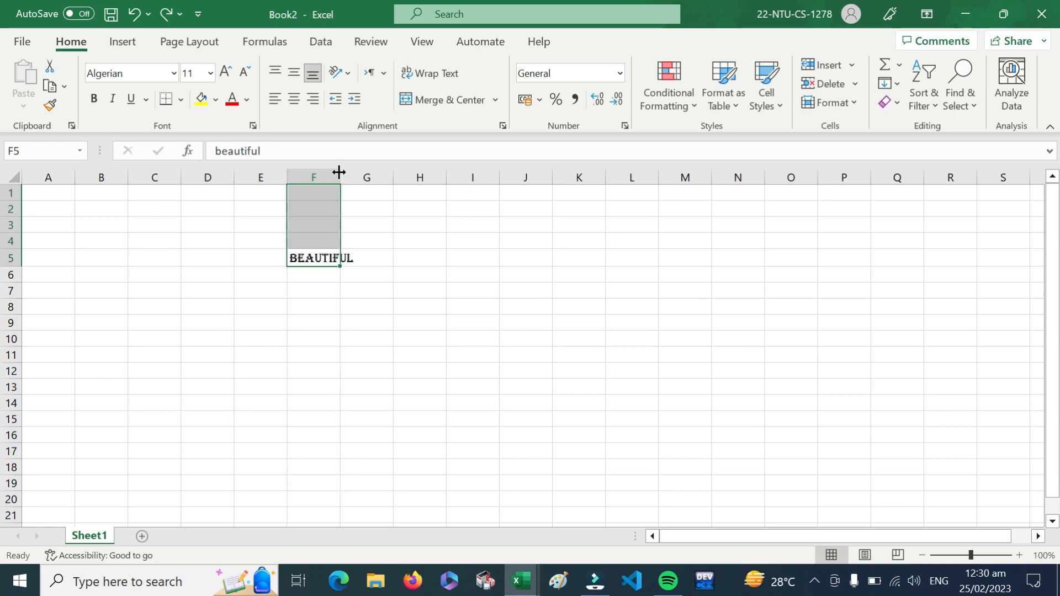
left_click_drag(338, 172, 356, 173)
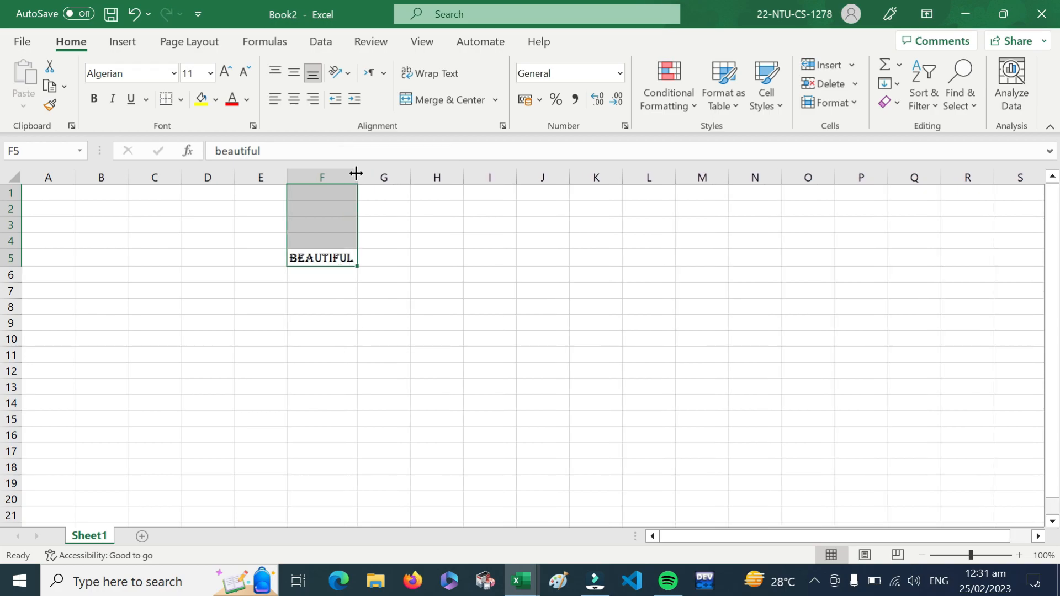
left_click(395, 244)
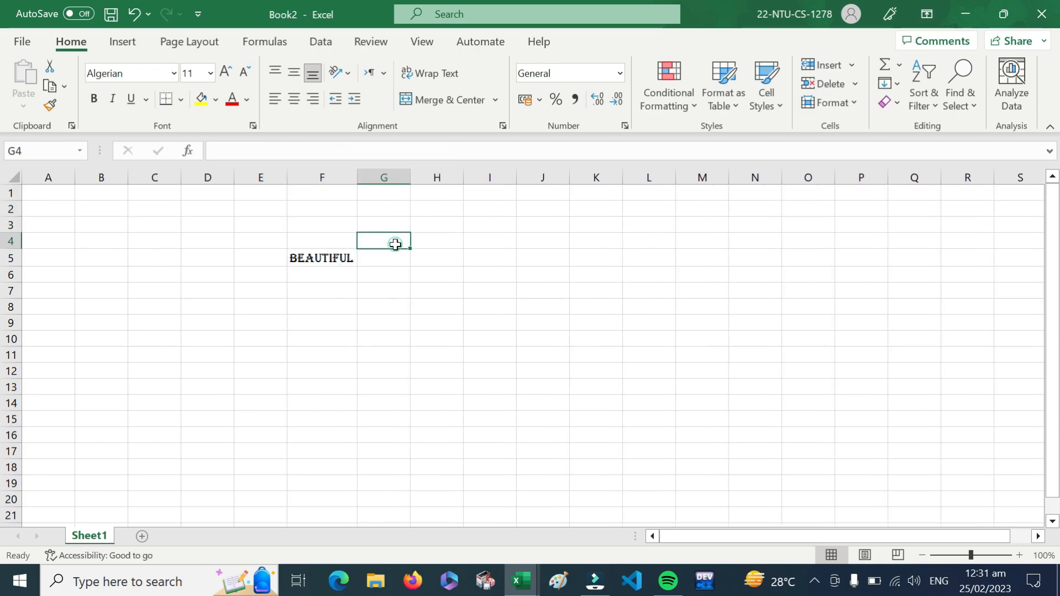
left_click(334, 179)
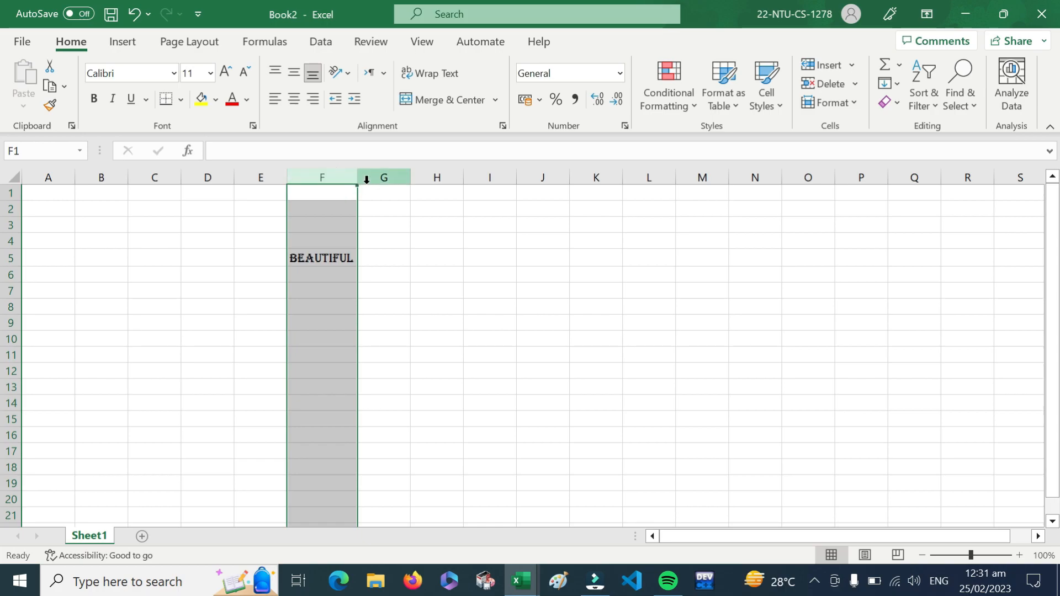
left_click_drag(433, 258, 317, 166)
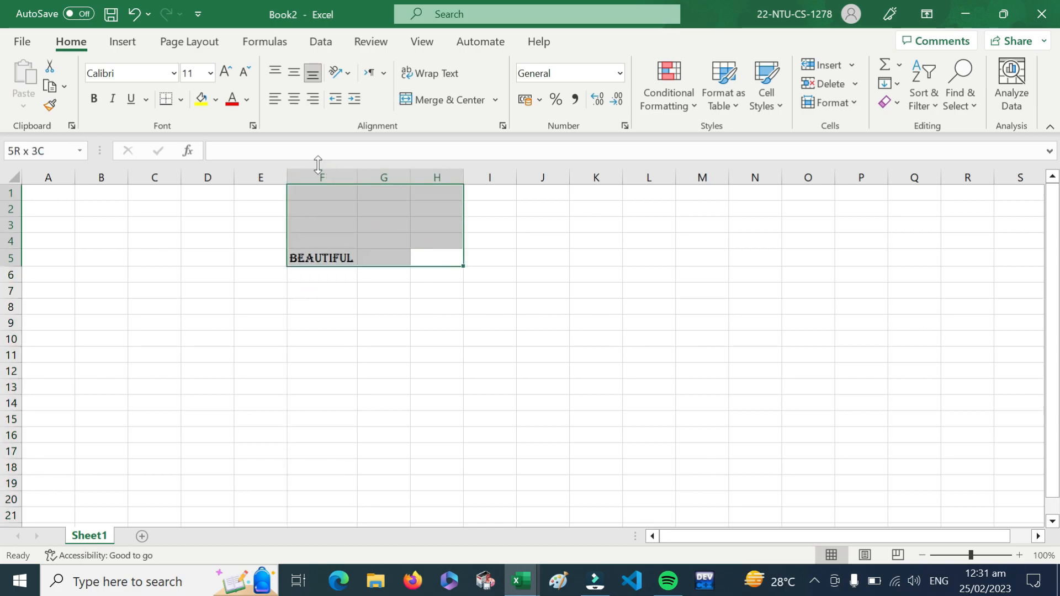
left_click(491, 343)
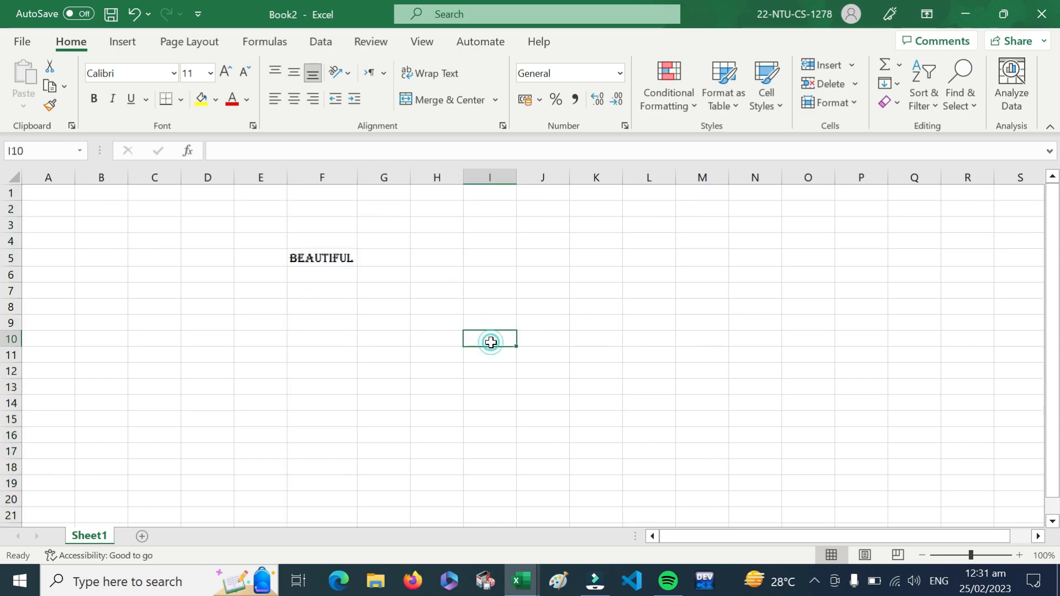
- Narrow column F to about the width of the neighbouring columns, so that it is narrower than the word in cell F5
left_click(329, 175)
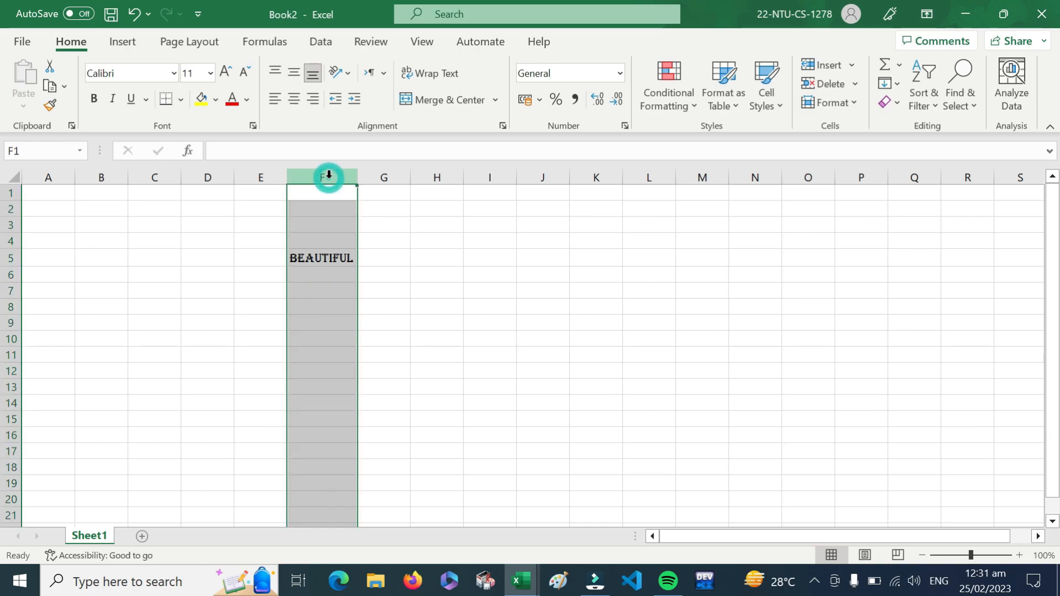
double_click(357, 179)
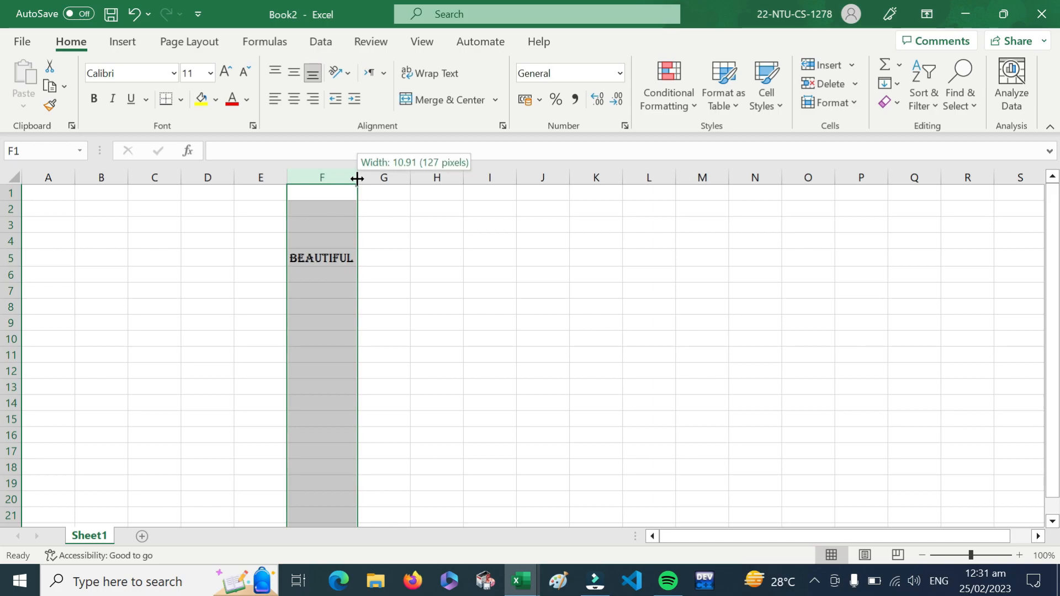
double_click(357, 179)
left_click_drag(357, 179, 340, 178)
left_click(464, 414)
left_click_drag(463, 414, 326, 279)
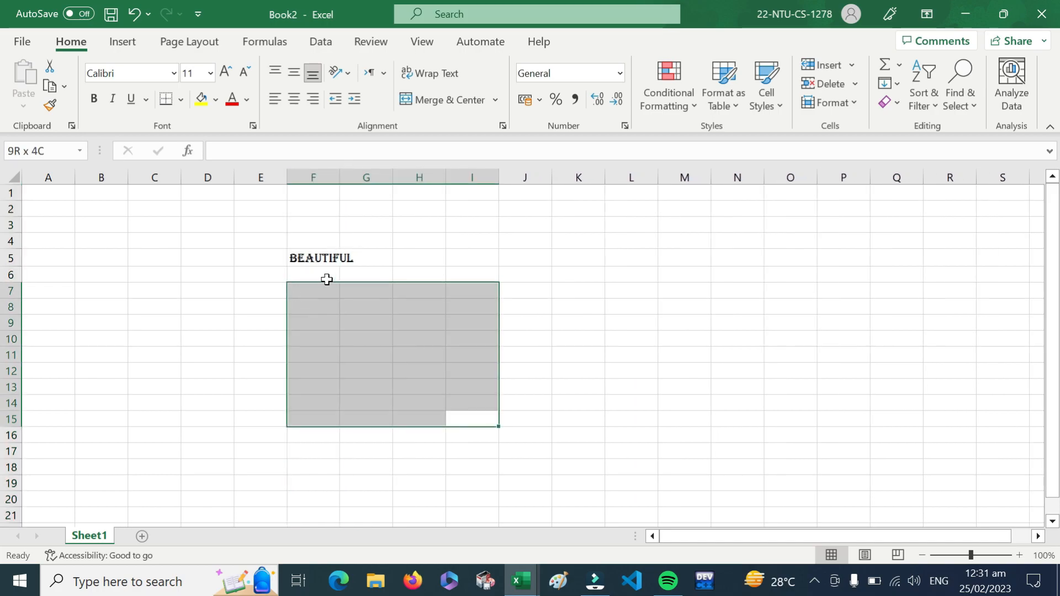
- AutoFit the width of column F to the word in cell F5
left_click(326, 275)
left_click(317, 176)
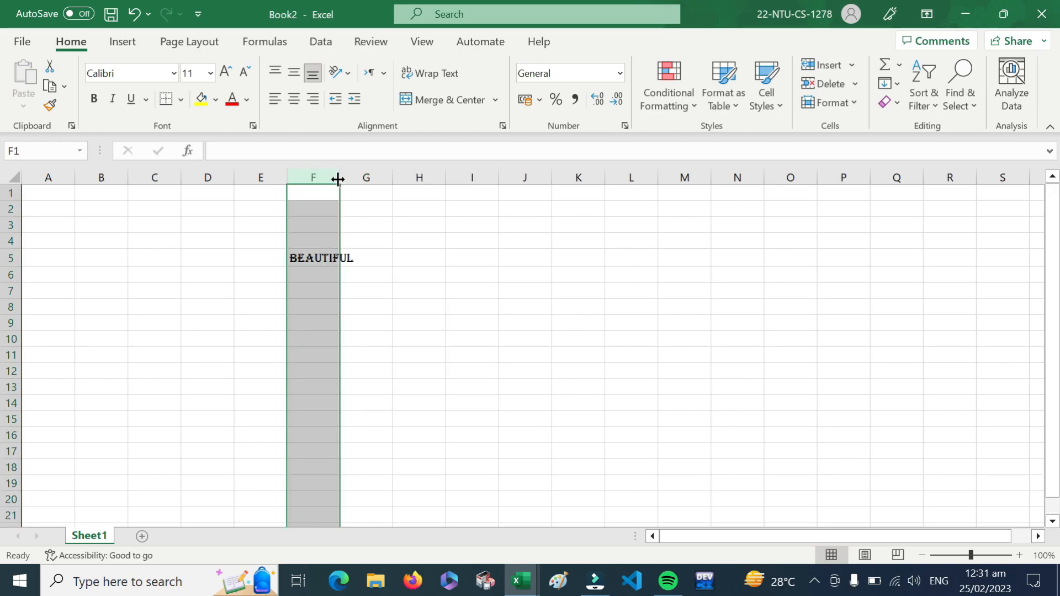
double_click(337, 178)
left_click(452, 342)
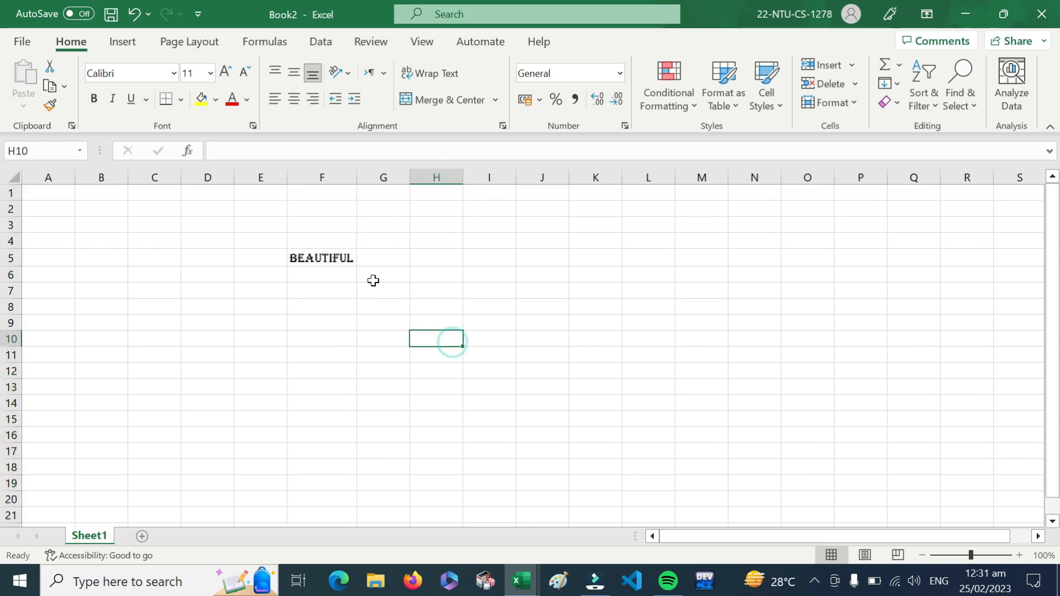
- Preview a larger font size, such as 36, on the word in cell F5 without applying it
left_click(295, 258)
left_click(388, 282)
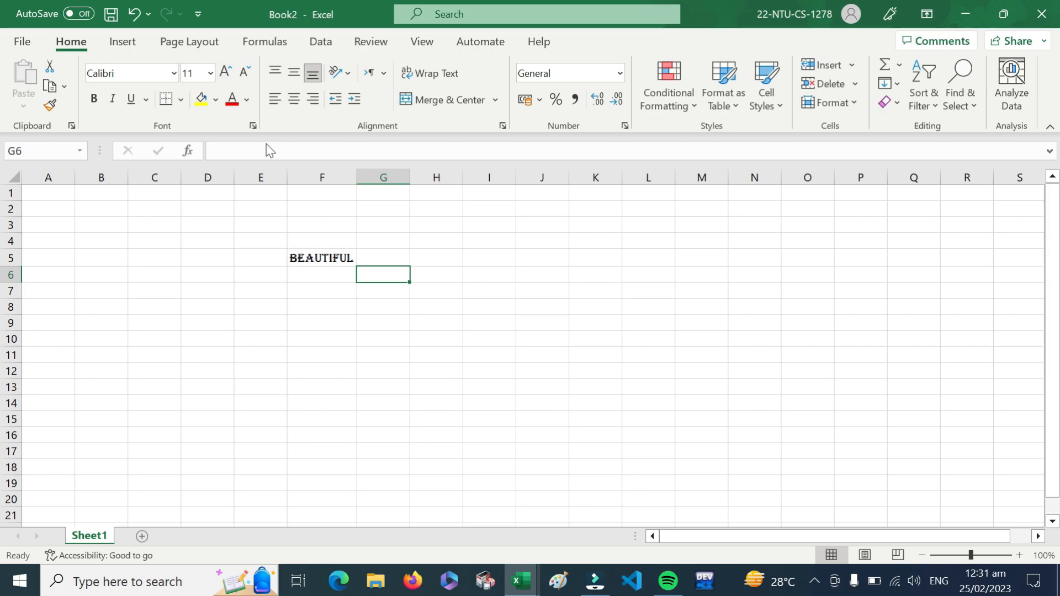
left_click(331, 260)
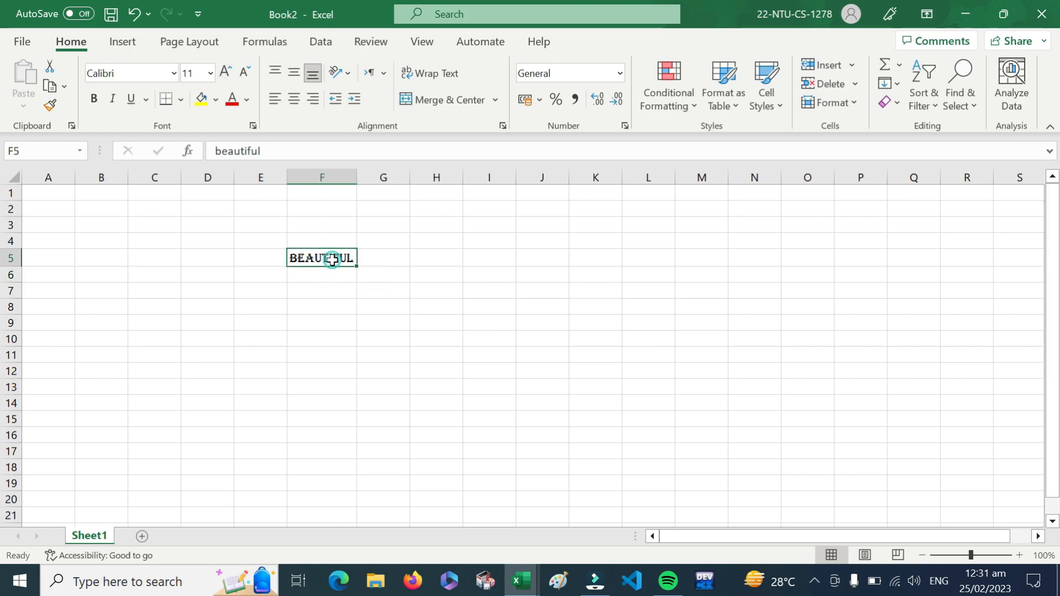
left_click(210, 73)
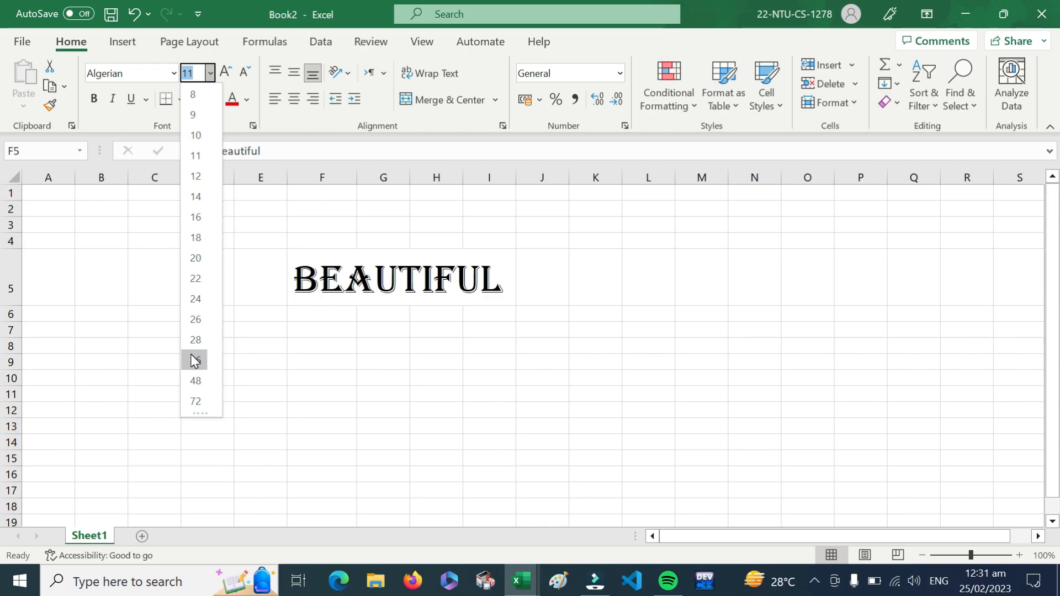
left_click(275, 293)
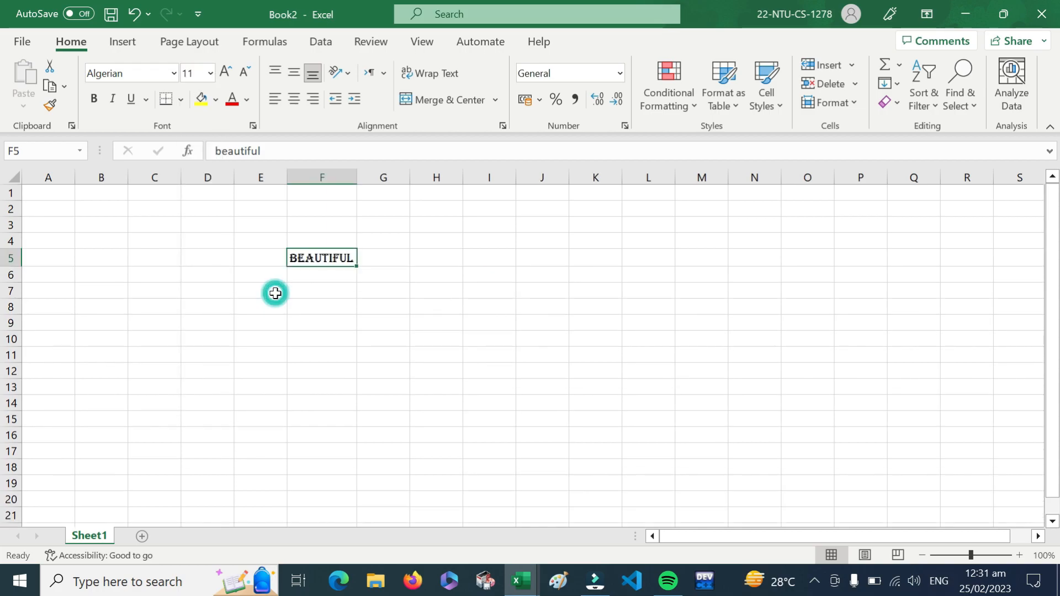
- Increase the font size of the word in cell F5 in stages up to 72
left_click(225, 71)
left_click(226, 71)
left_click(226, 72)
left_click(226, 72)
left_click(226, 72)
left_click(226, 72)
left_click(226, 71)
left_click(225, 72)
left_click(226, 71)
left_click(225, 72)
left_click(226, 72)
left_click(225, 72)
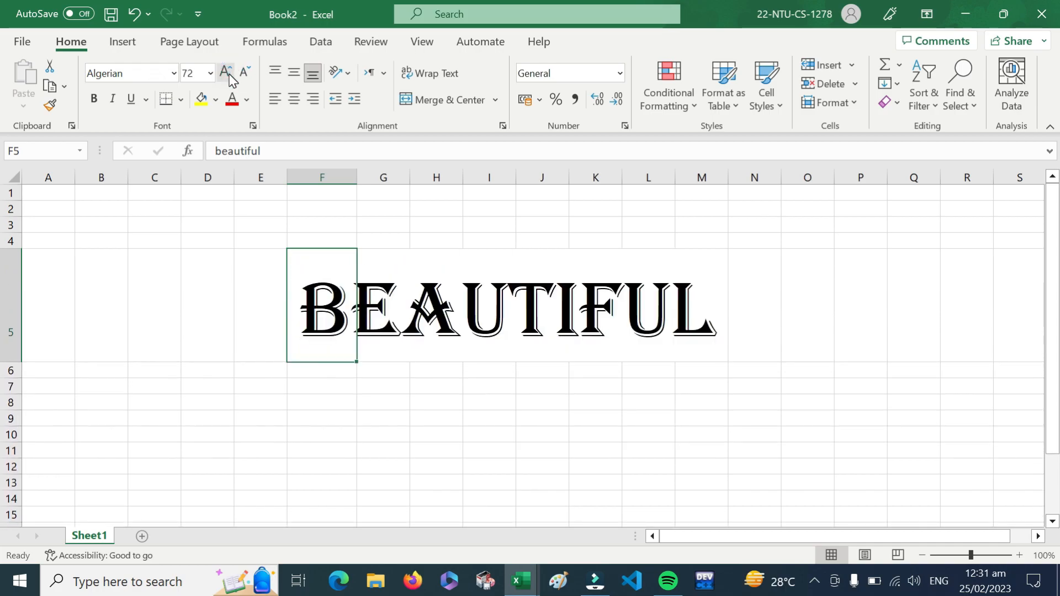
- Decrease the font size of the word in cell F5 in stages down to 20
left_click(244, 73)
left_click(243, 73)
left_click(243, 73)
left_click(243, 73)
left_click(243, 73)
left_click(243, 73)
left_click(244, 73)
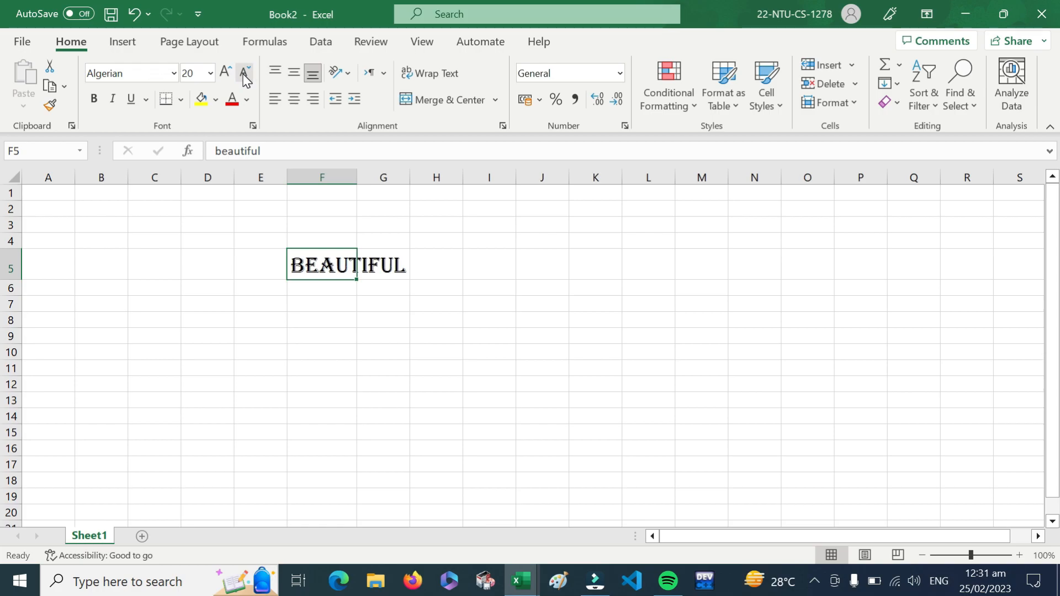
- AutoFit column F so that it holds the whole enlarged word in cell F5
left_click(340, 177)
left_click(357, 177)
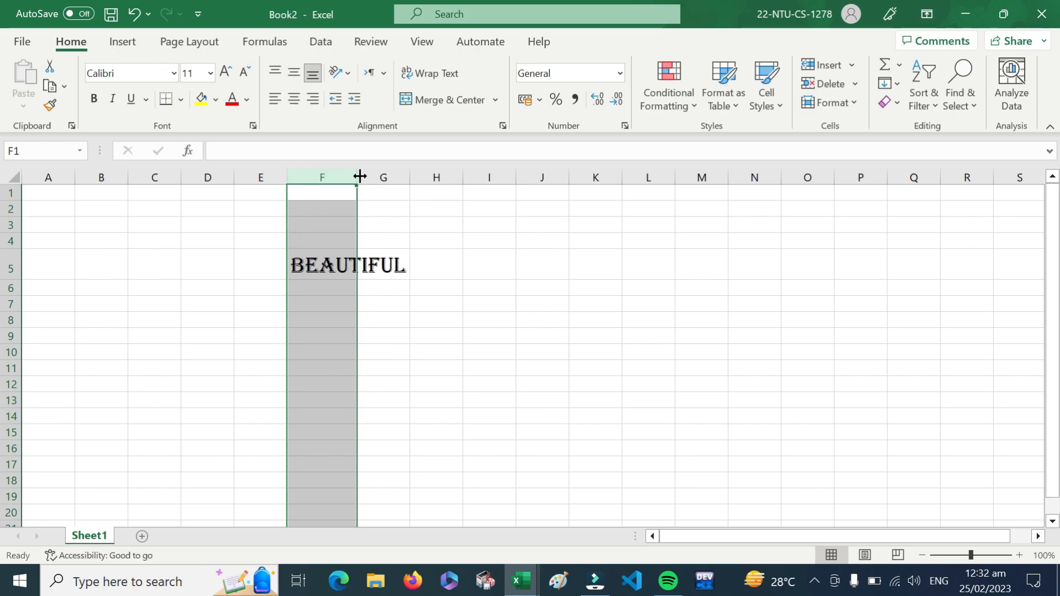
double_click(359, 177)
left_click(522, 346)
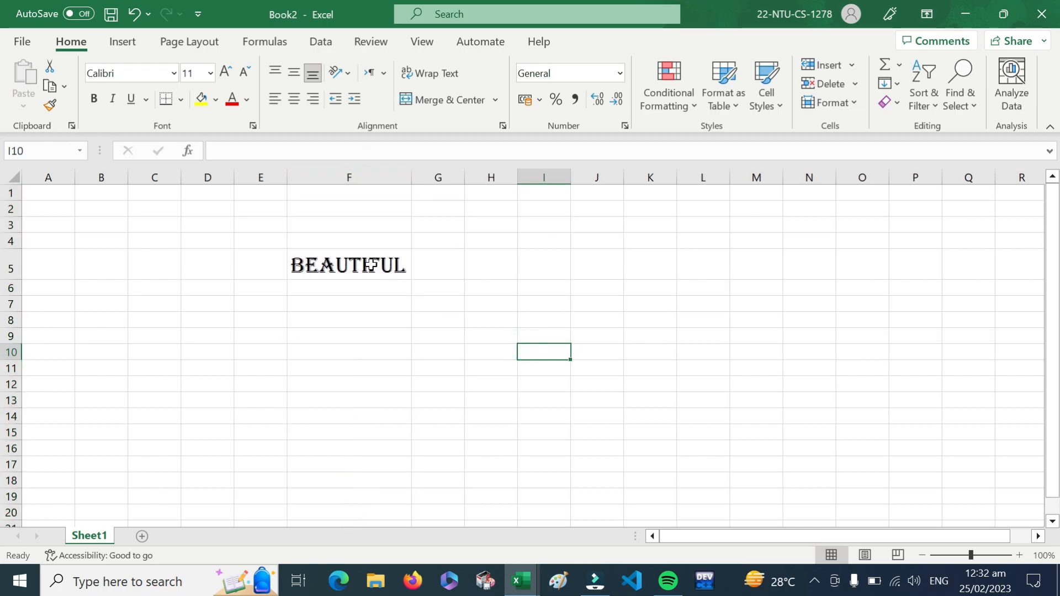
- Switch bold on and off for the word in cell F5 and leave it bold
left_click(371, 265)
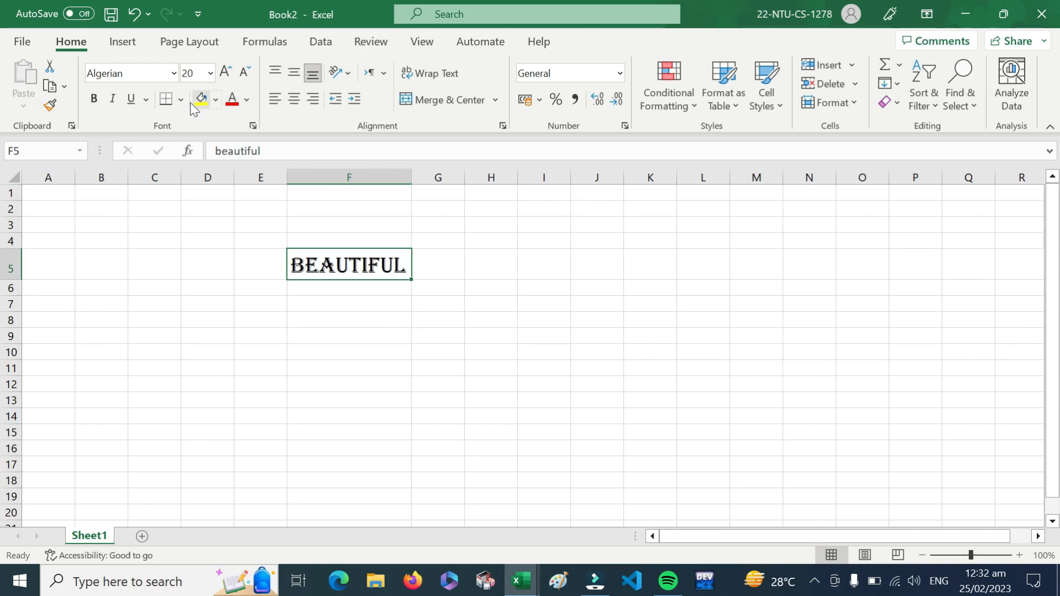
left_click(96, 103)
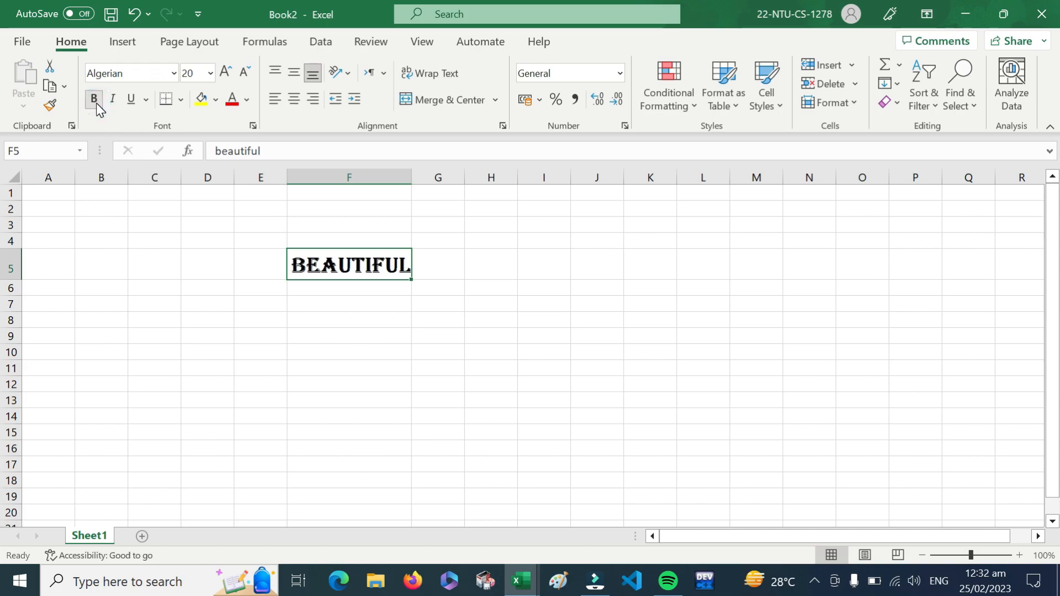
left_click(97, 103)
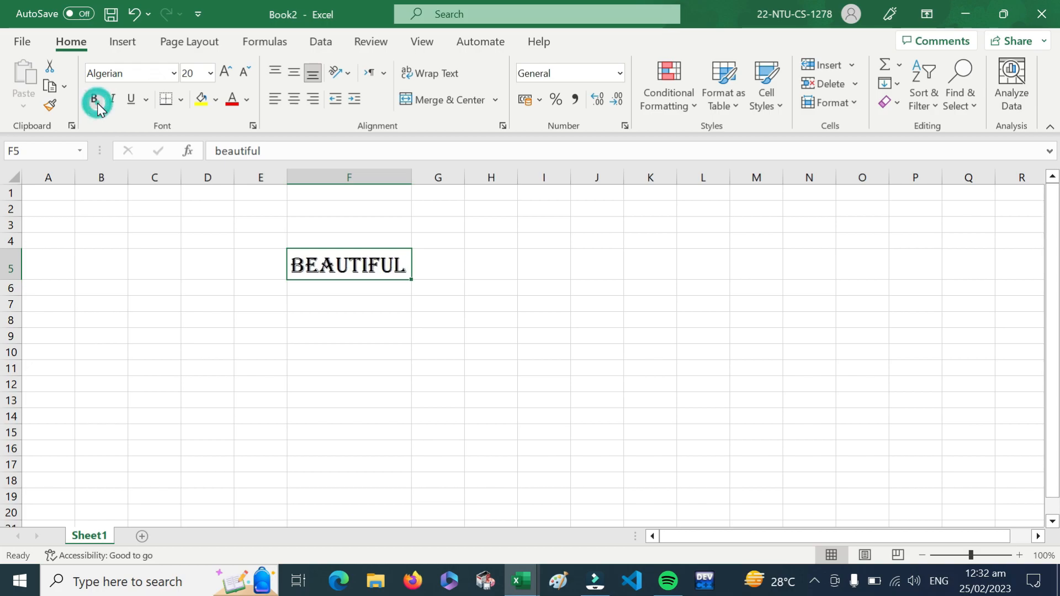
left_click(97, 103)
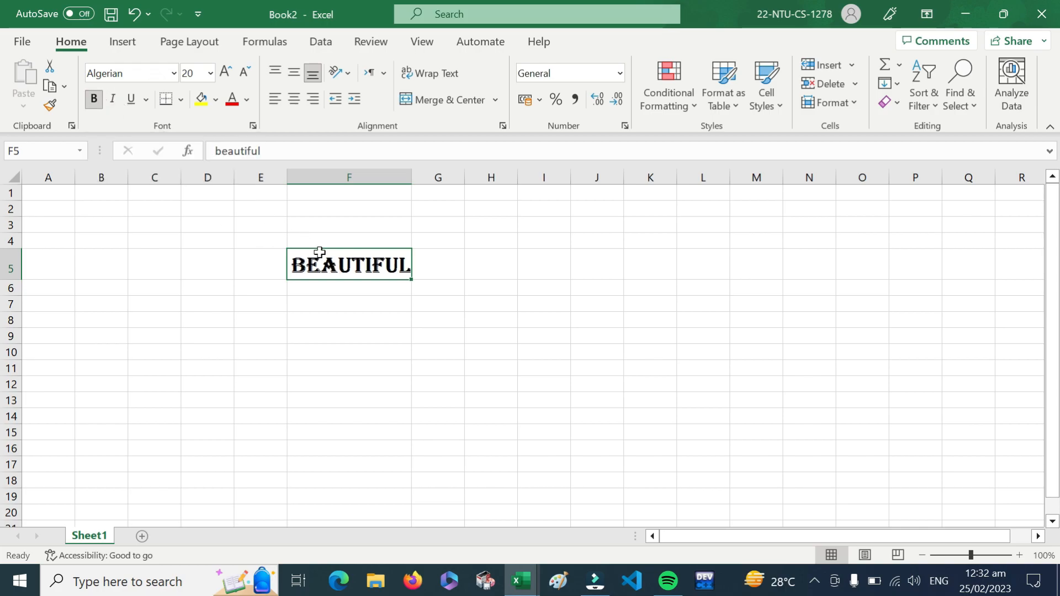
left_click(94, 98)
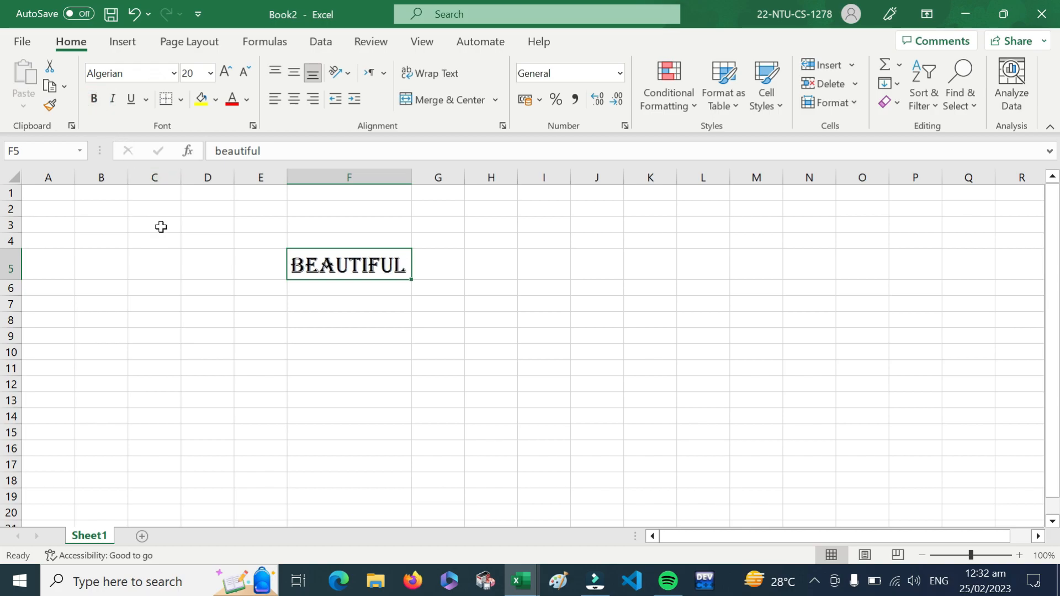
key("ctrl+b")
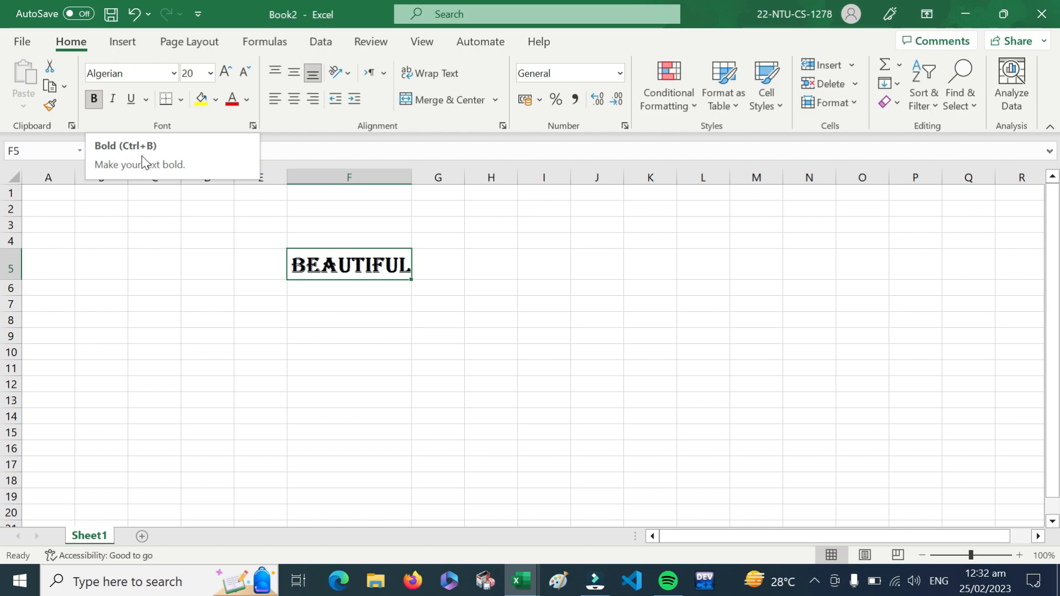
- Make the word in cell F5 italic in addition to bold
left_click_drag(135, 225, 127, 133)
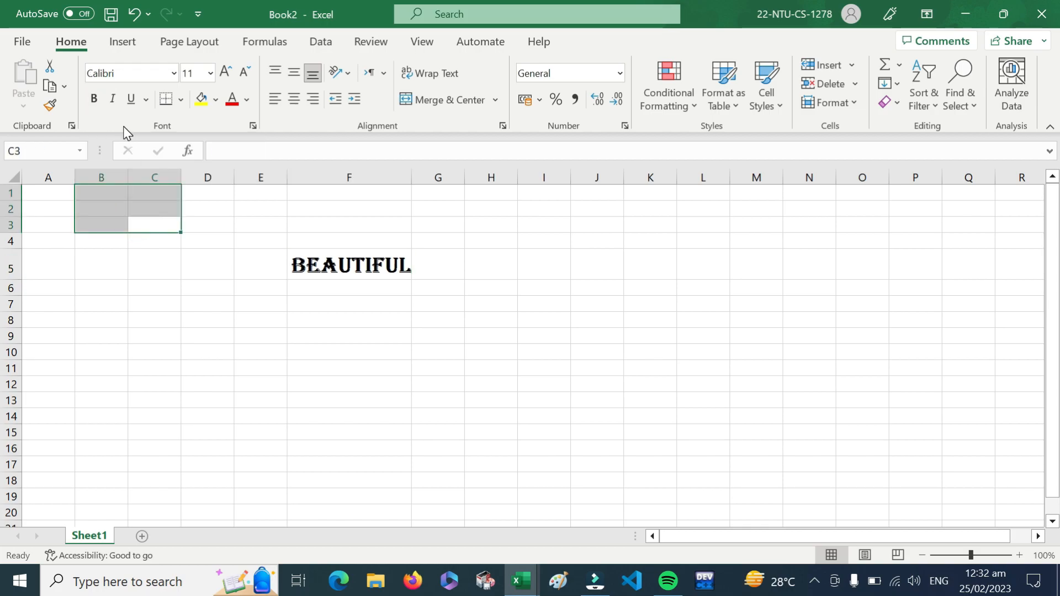
left_click(350, 268)
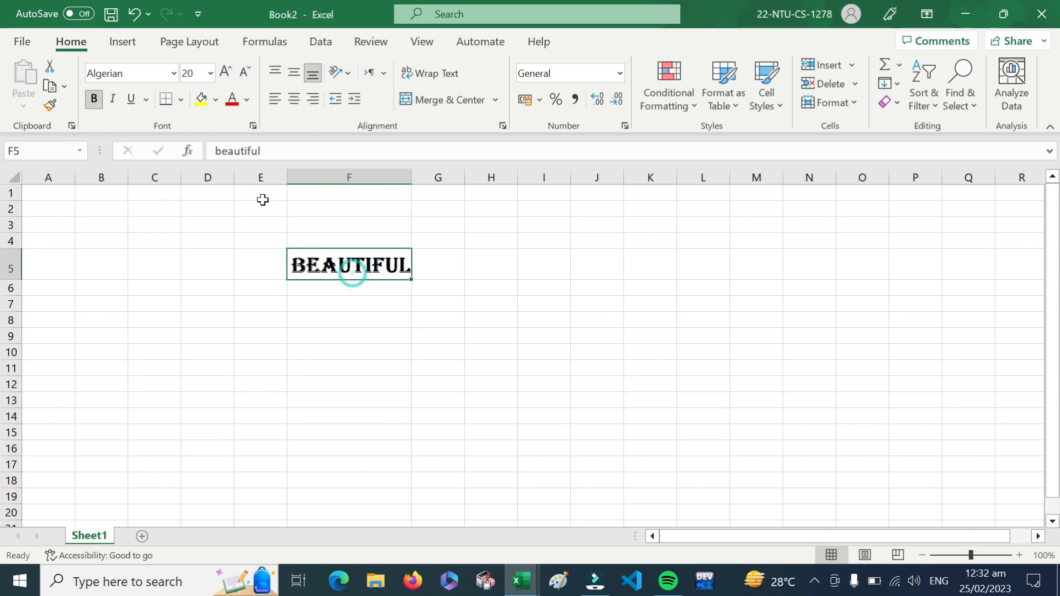
left_click(112, 100)
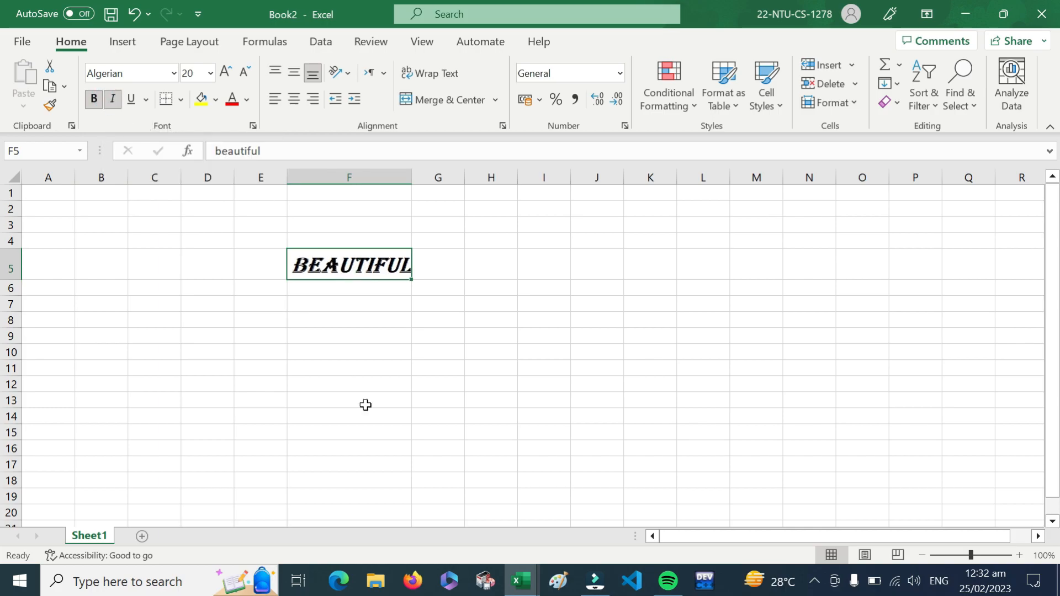
left_click(385, 316)
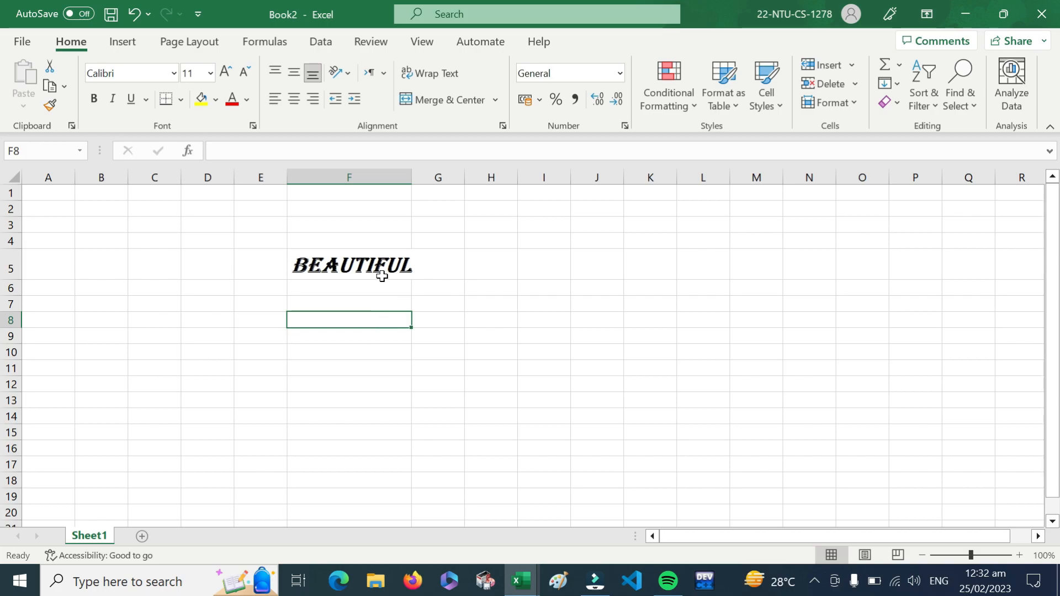
- Apply a single underline to the word in cell F5
left_click(382, 276)
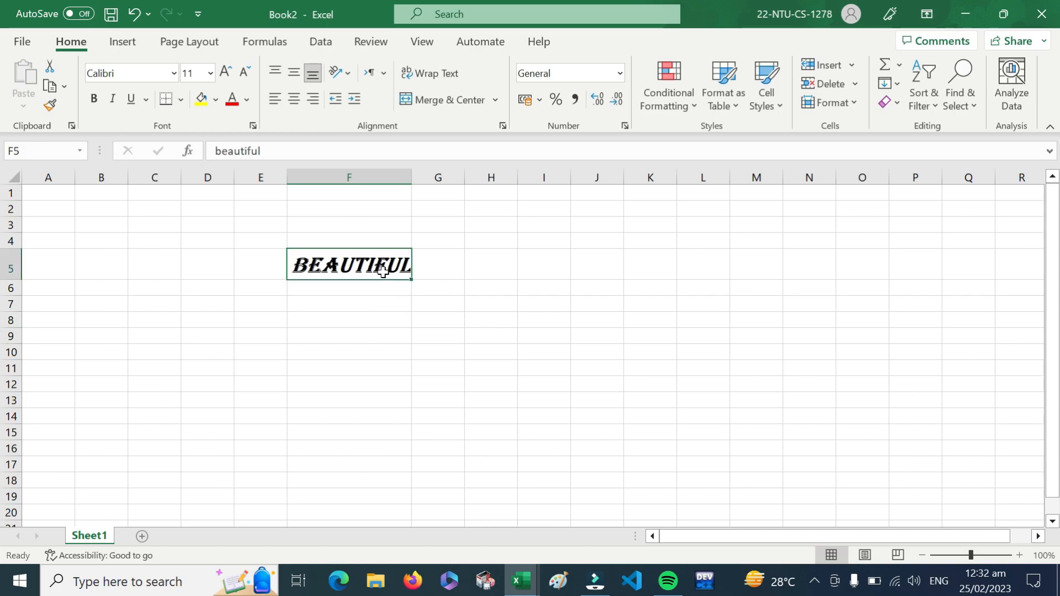
left_click(134, 100)
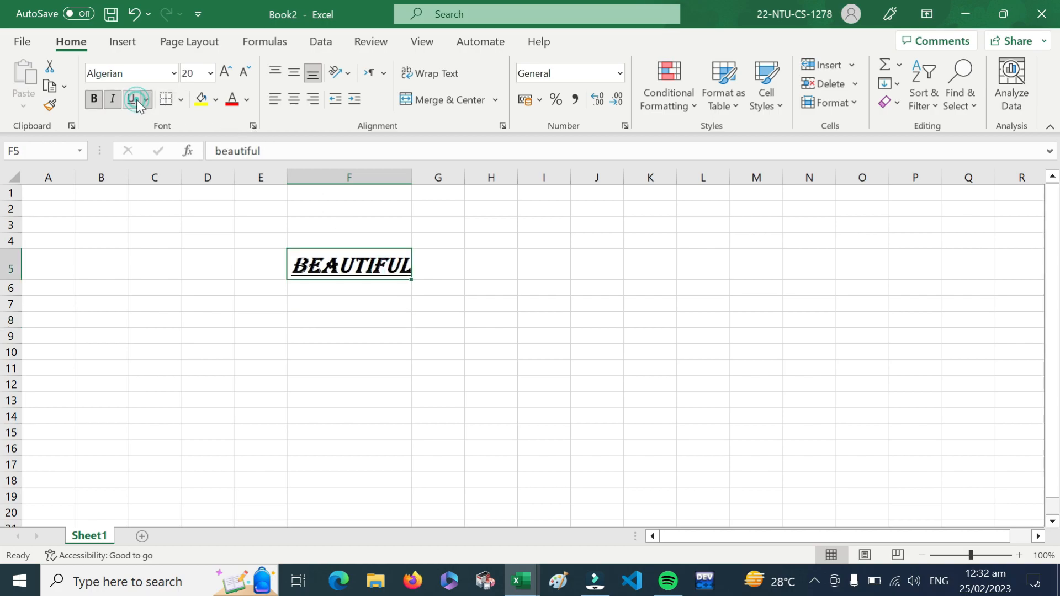
left_click(338, 305)
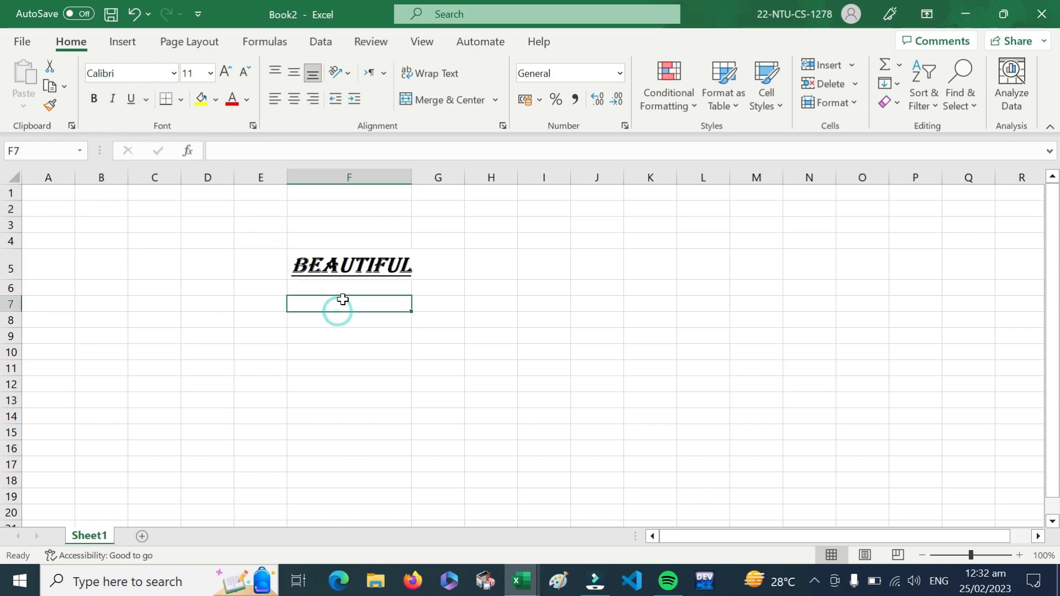
- Apply the Double Underline style to the word in cell F5
left_click(343, 259)
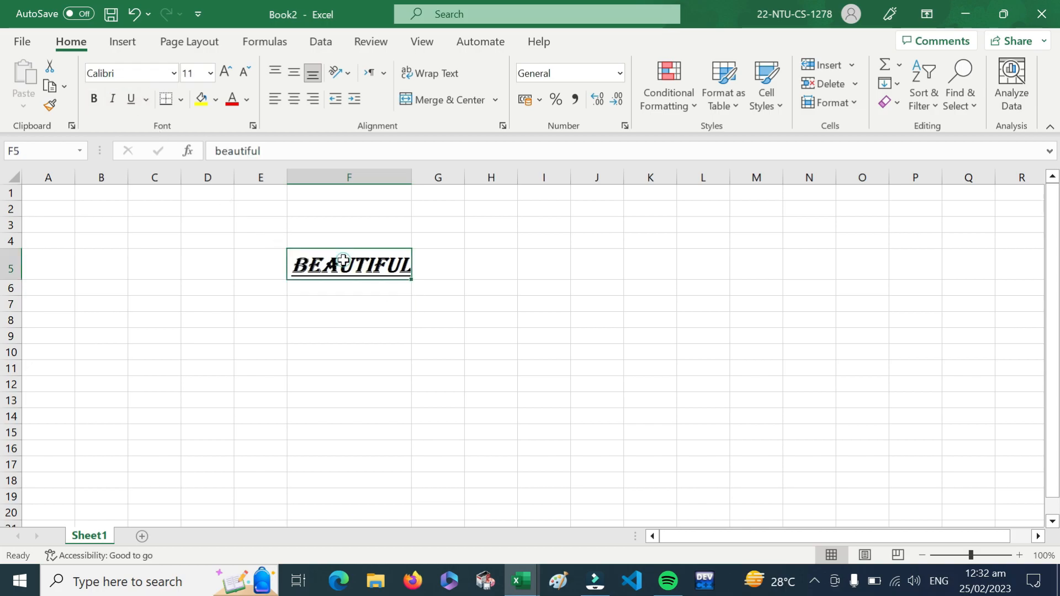
left_click(146, 101)
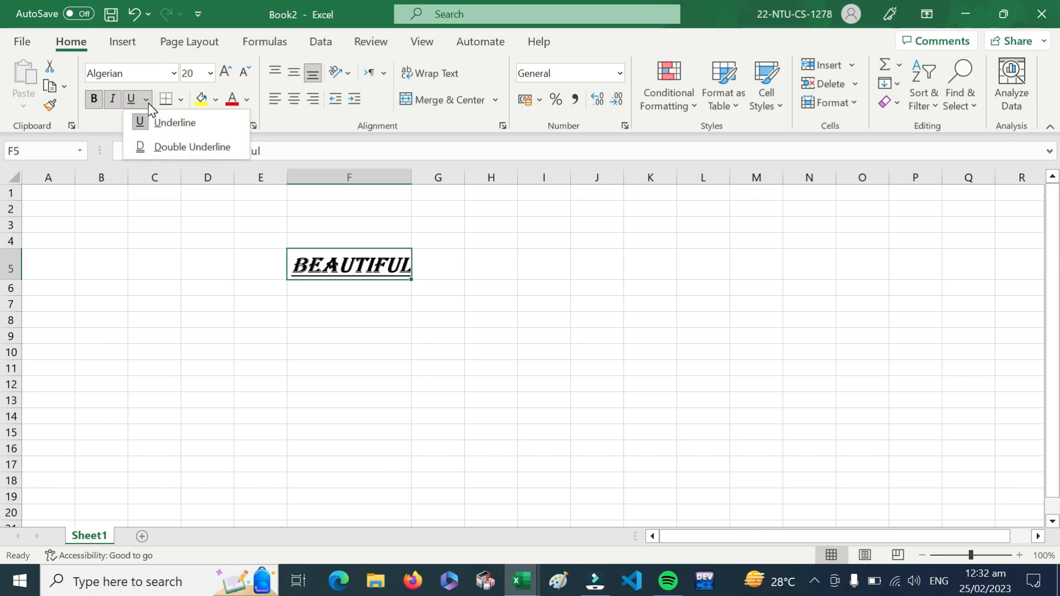
left_click(162, 147)
left_click_drag(225, 264, 357, 276)
left_click(359, 283)
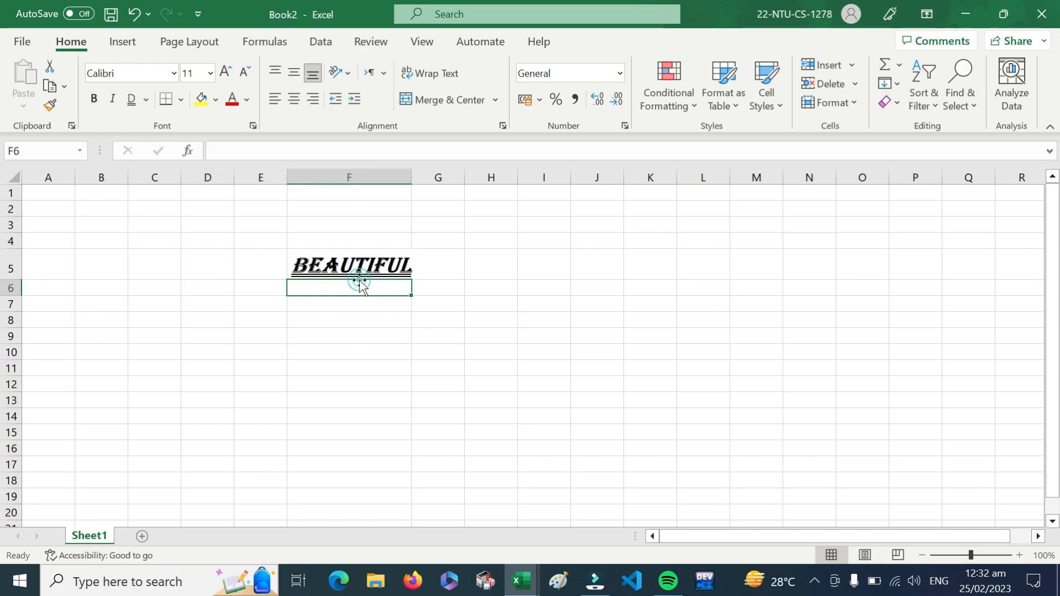
- Enter the column headers class, name and roll no in cells F6, G6 and H6 under the styled word
left_click(385, 265)
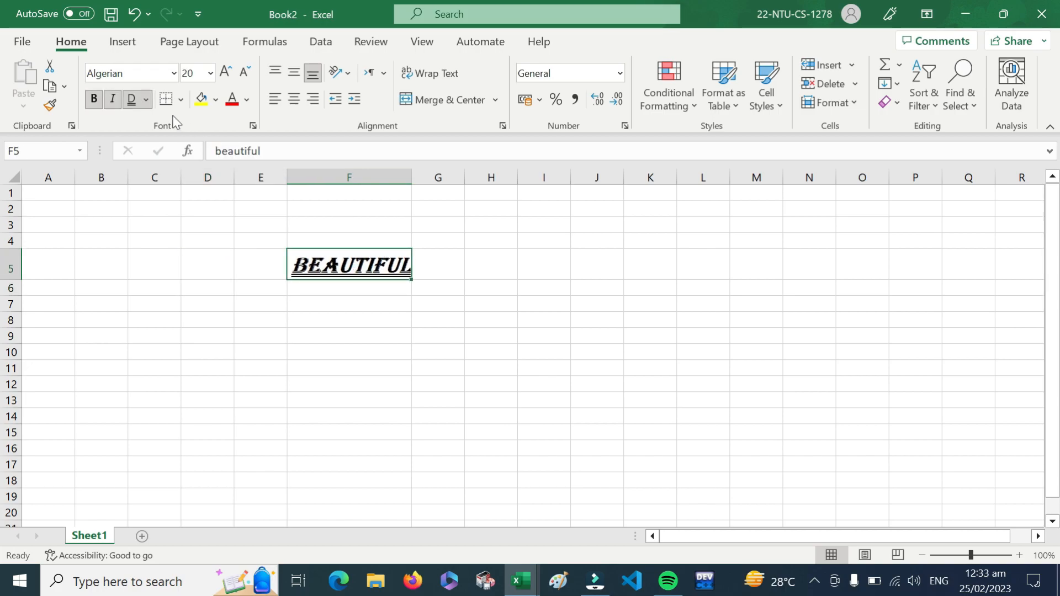
left_click(321, 298)
left_click(322, 286)
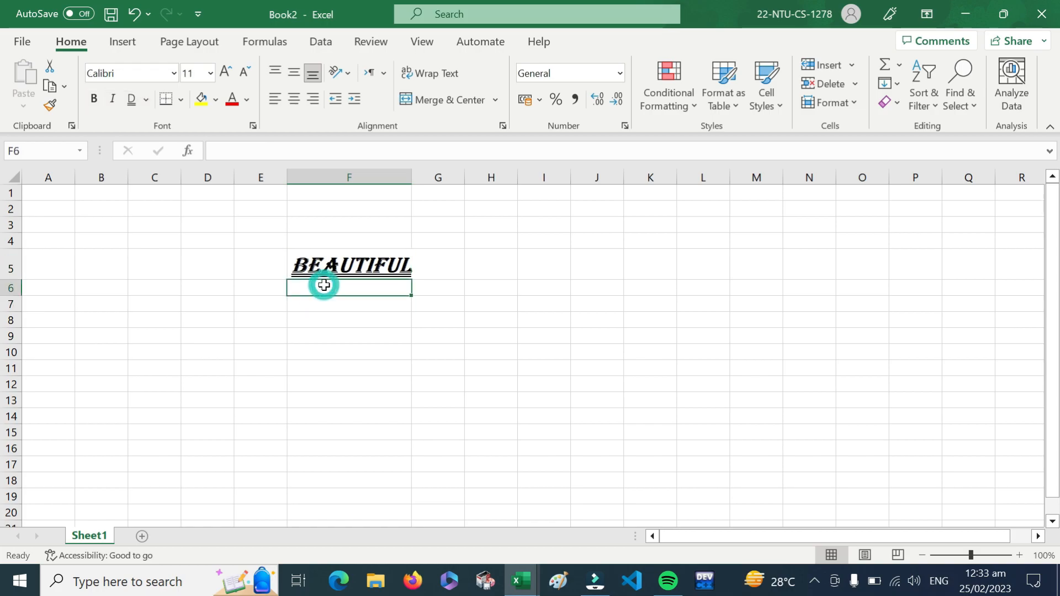
type("class")
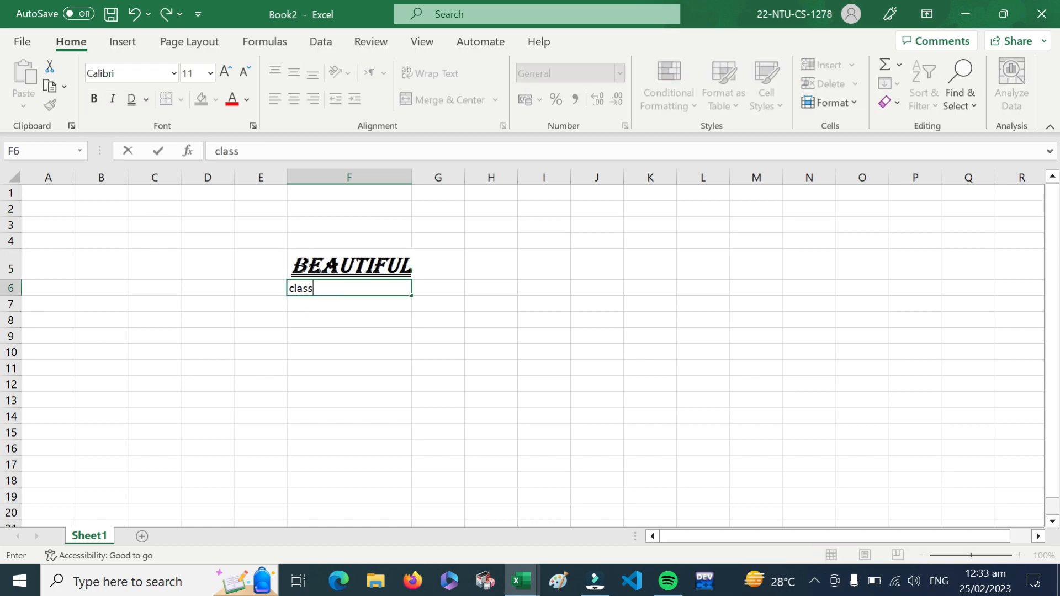
key("Tab")
type("nam")
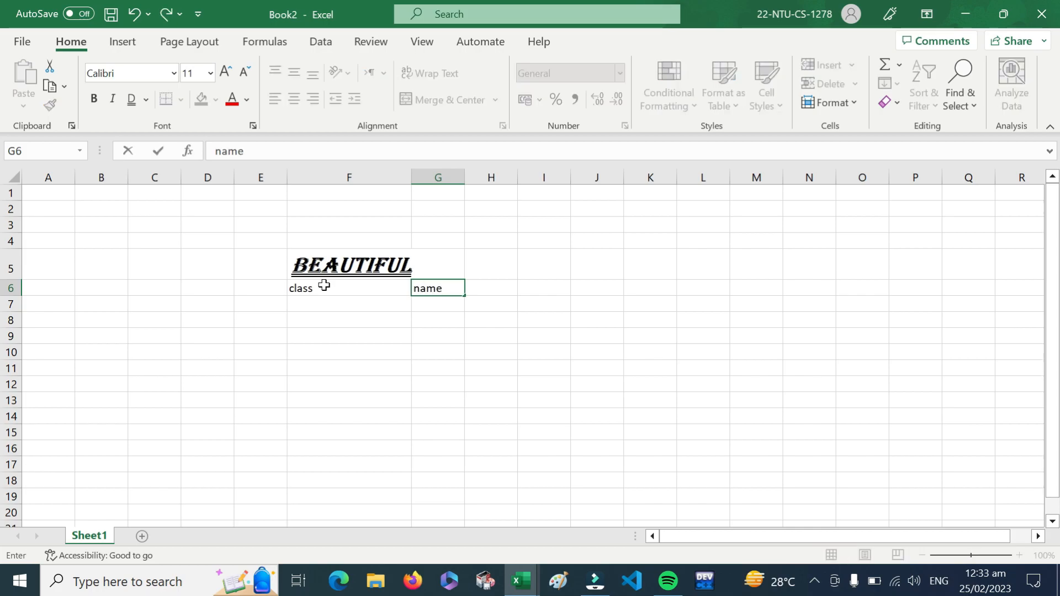
key("Return")
key("Up")
key("Right")
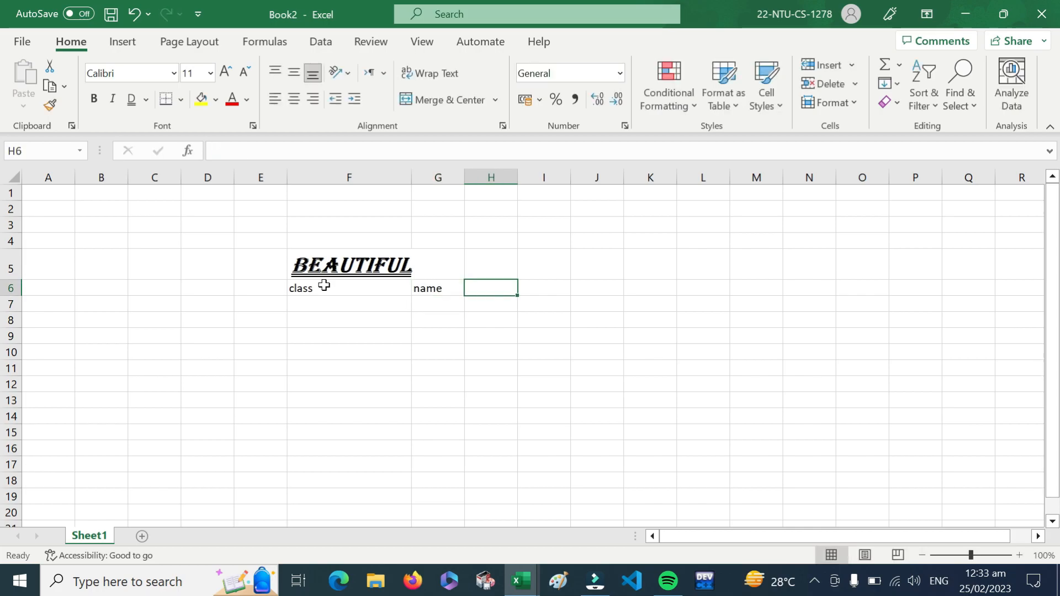
type("roll no")
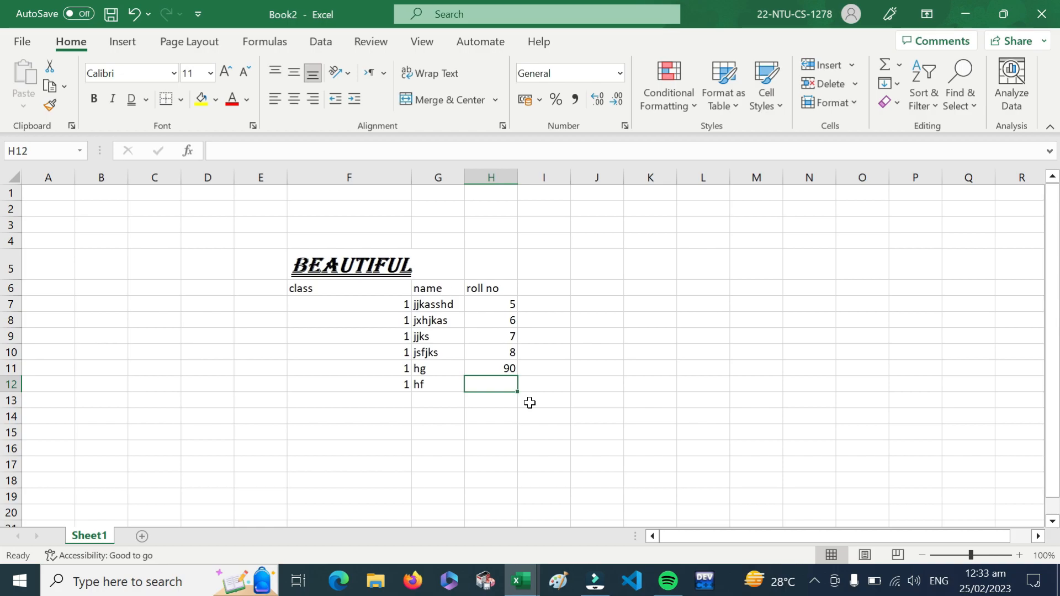
- Align the contents of the table range F6:H12 to the middle vertically and center them horizontally
left_click(571, 336)
left_click_drag(310, 288, 516, 384)
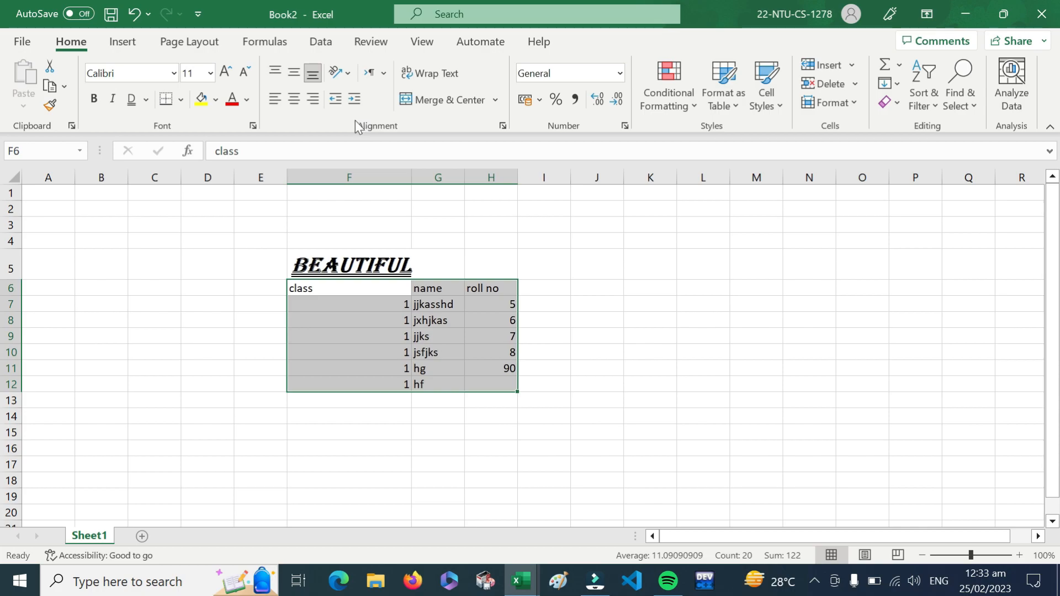
left_click(277, 74)
left_click(292, 75)
left_click(292, 102)
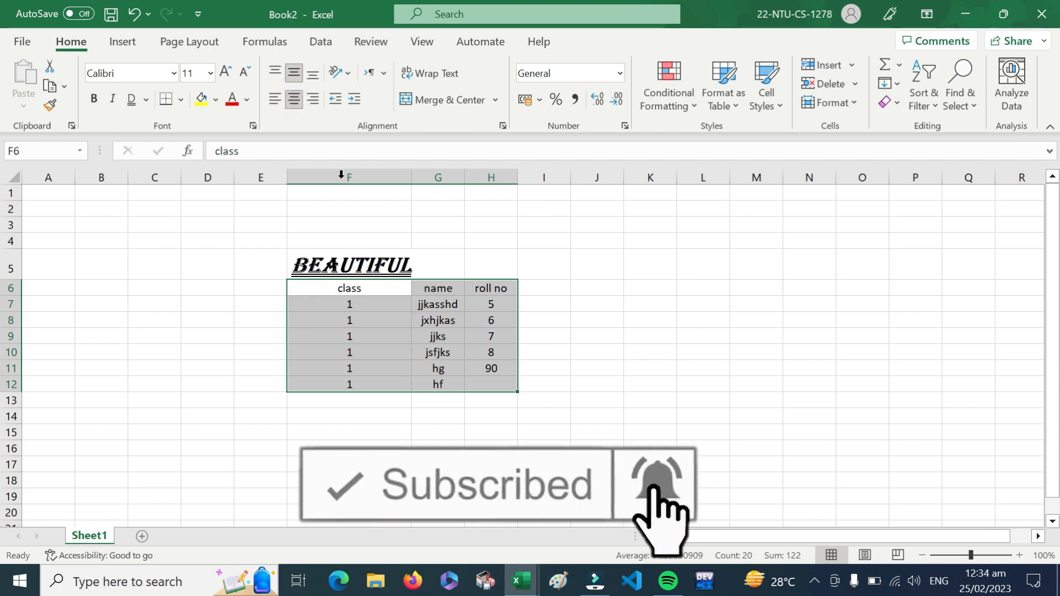
- Try right alignment and left alignment on the contents of the table range F6:H12
left_click(314, 100)
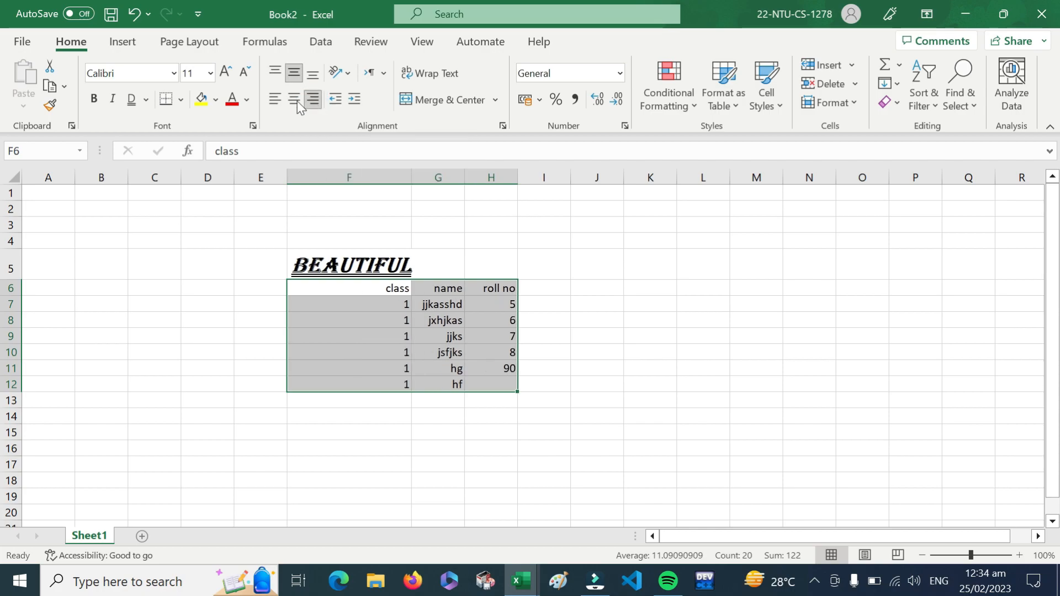
left_click(275, 99)
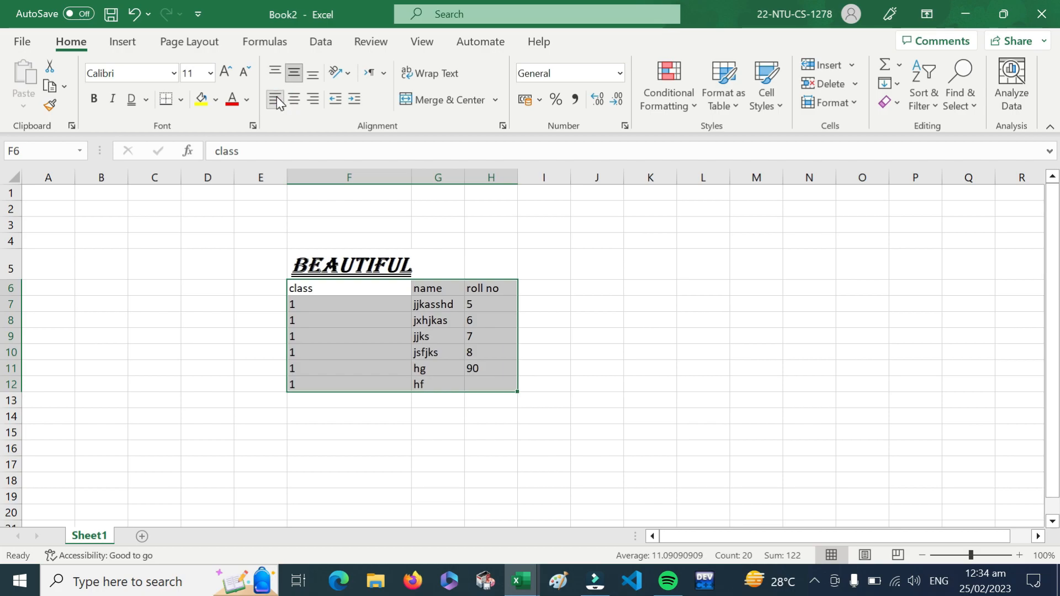
- Try top alignment on F6:H12, and settle on bottom vertical alignment with the contents centered horizontally
left_click(276, 69)
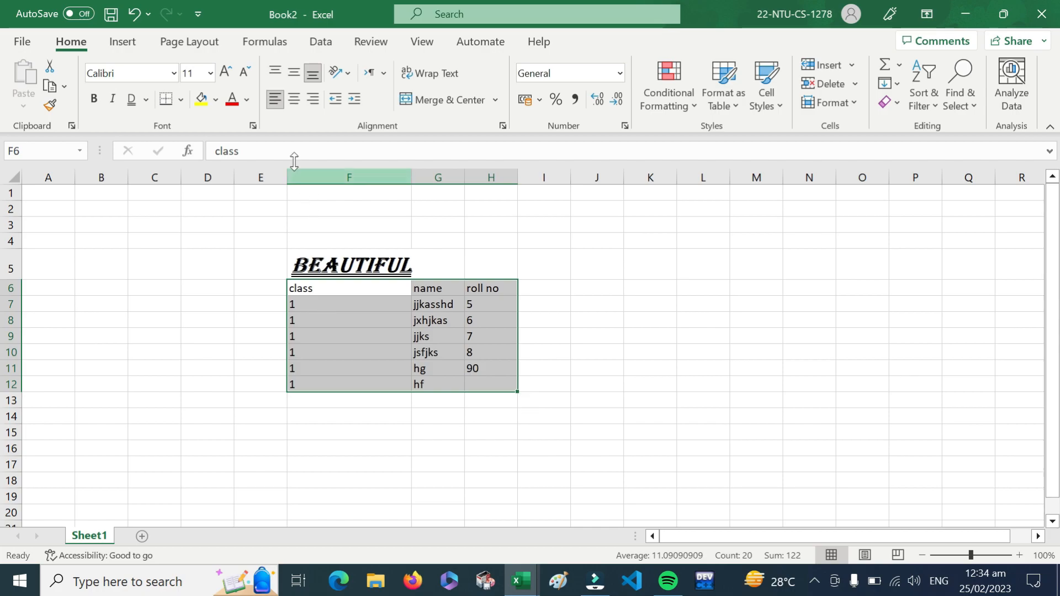
left_click(279, 72)
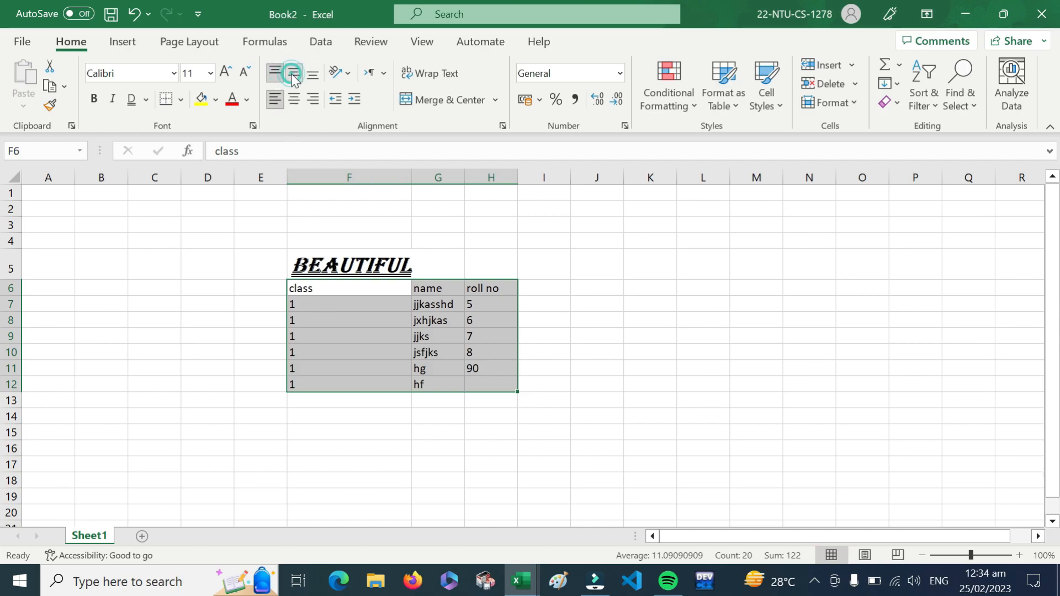
left_click(313, 74)
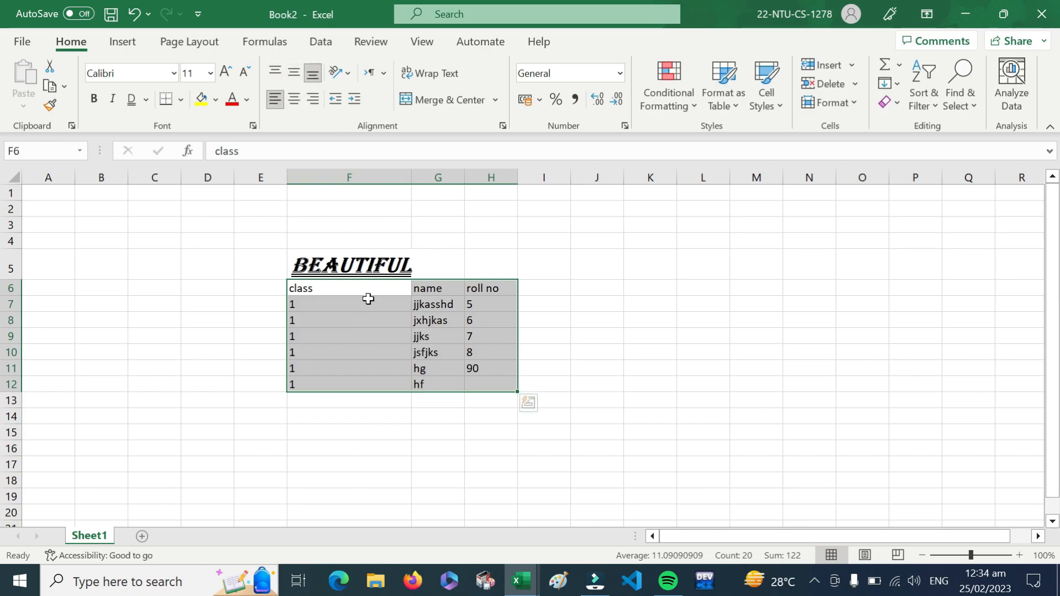
left_click(294, 101)
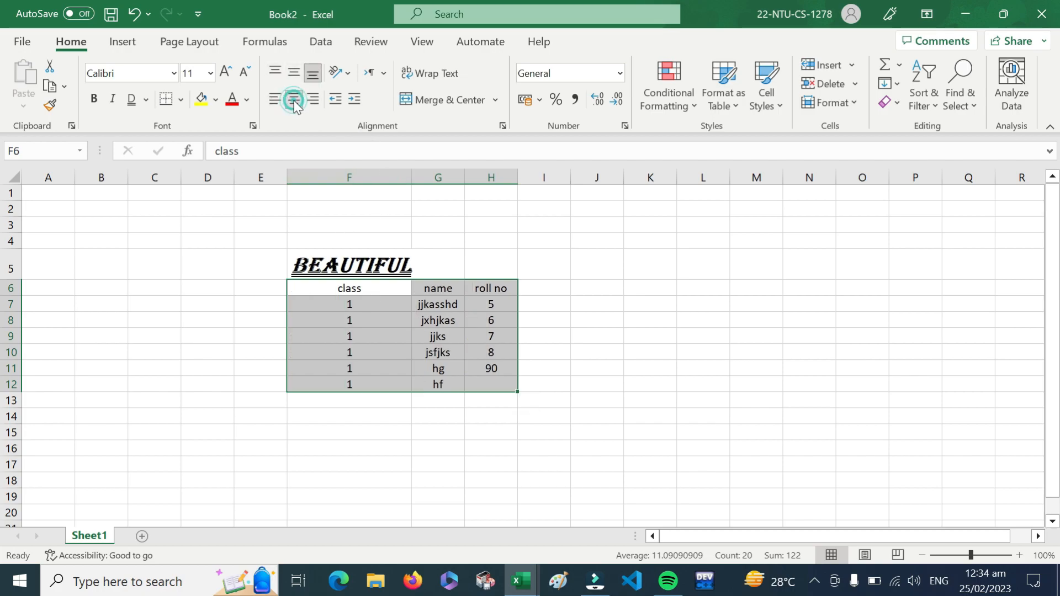
left_click(425, 352)
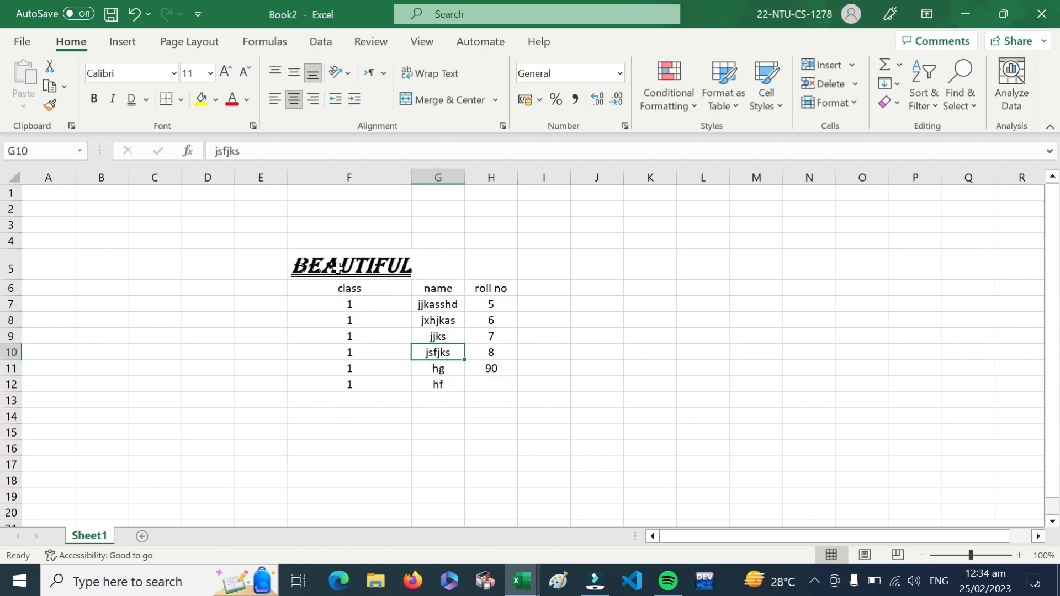
- Apply Thick Outside Borders around the whole table in F5:H12, including the heading row
left_click_drag(313, 265, 486, 380)
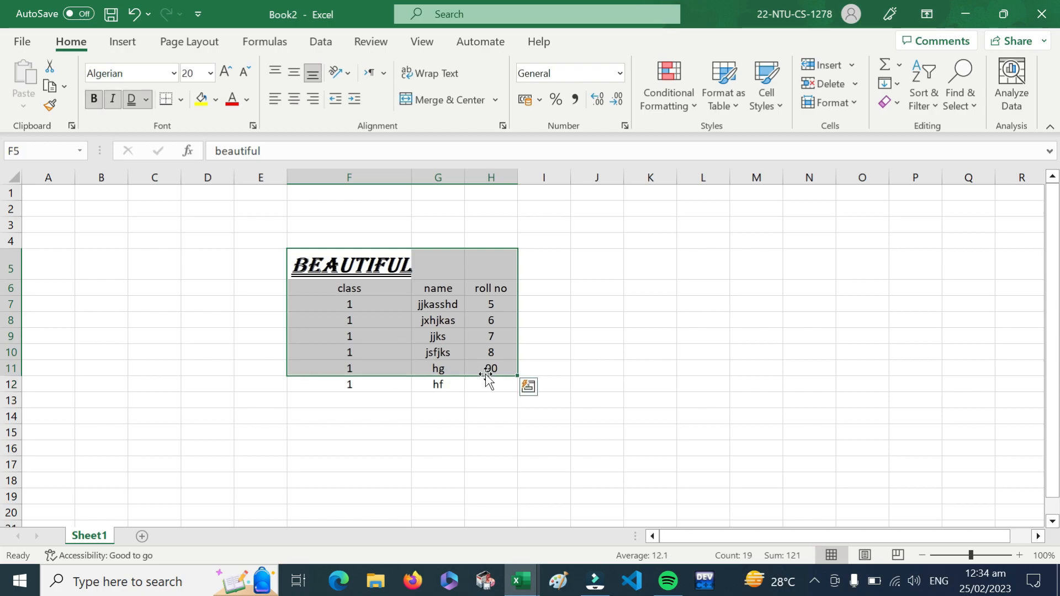
left_click(579, 313)
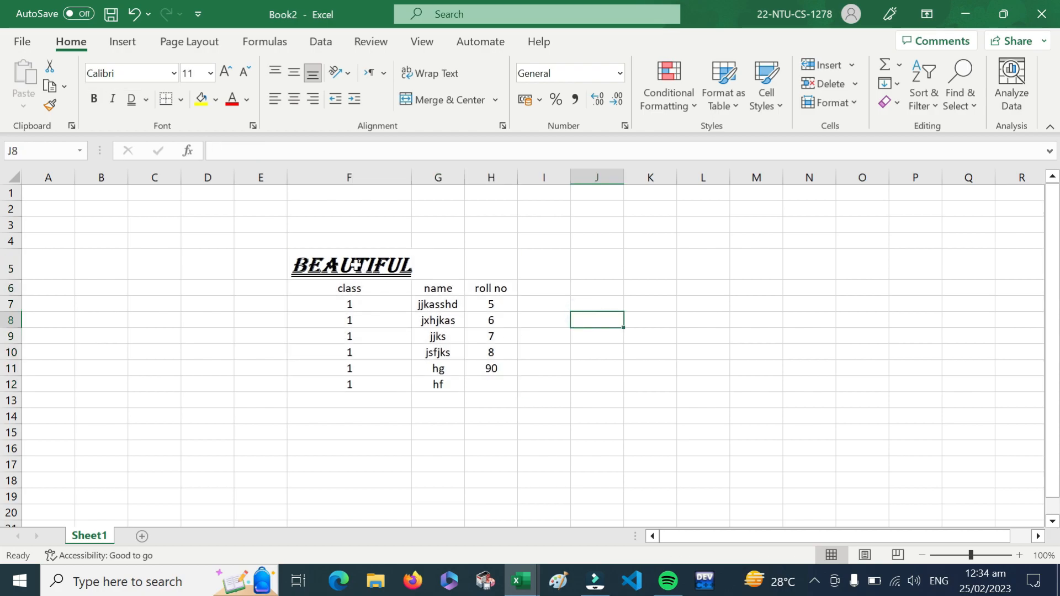
left_click_drag(355, 263, 489, 392)
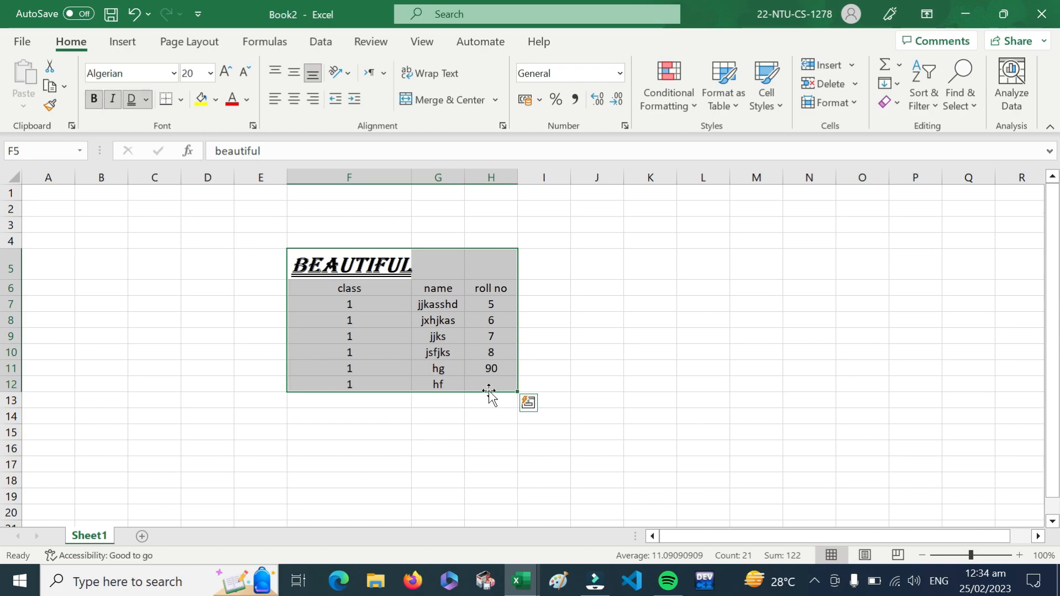
left_click(181, 102)
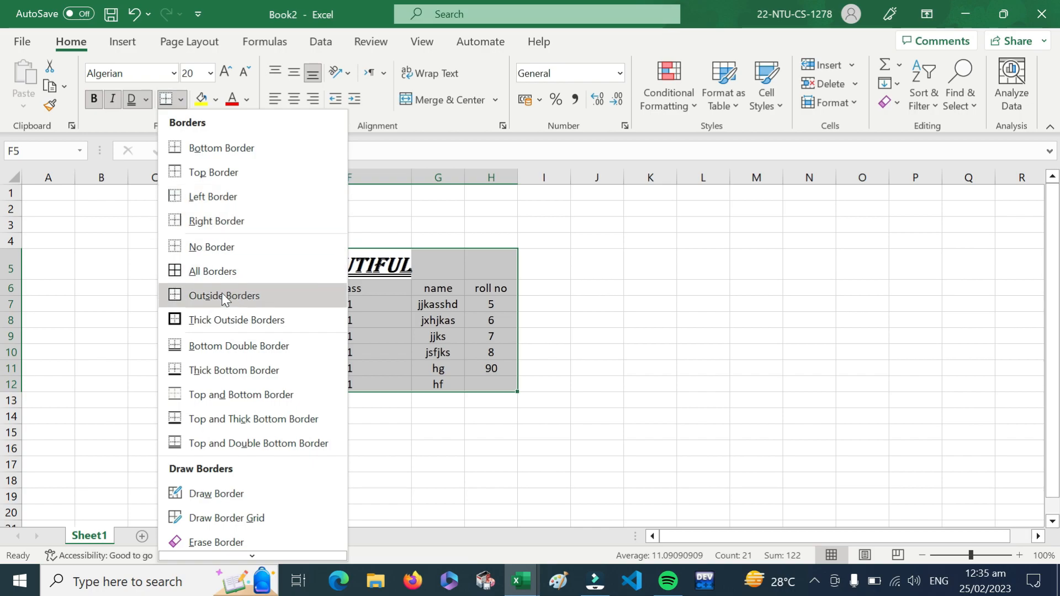
left_click(174, 320)
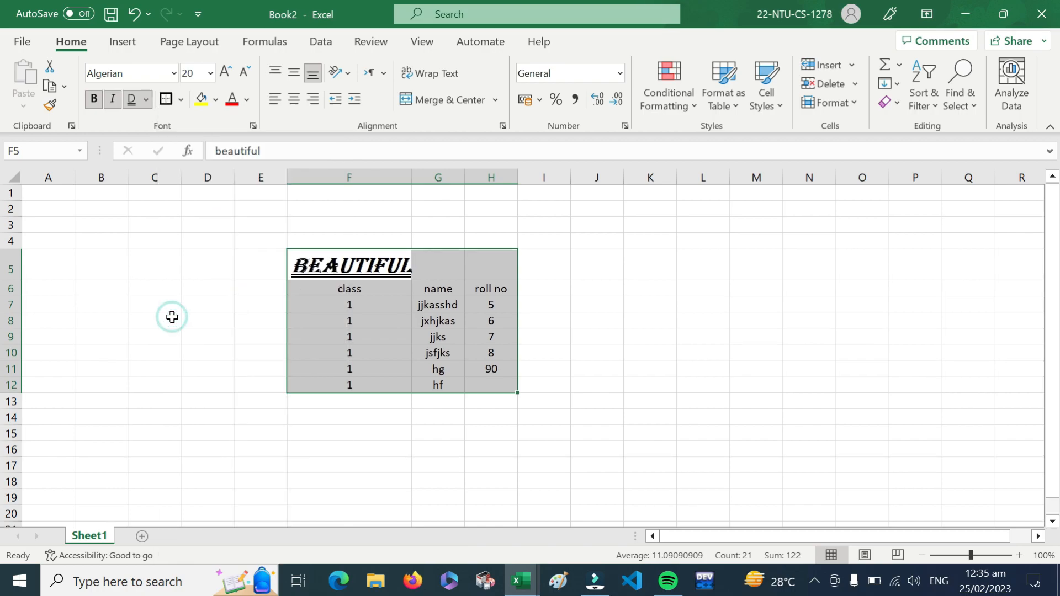
left_click(189, 385)
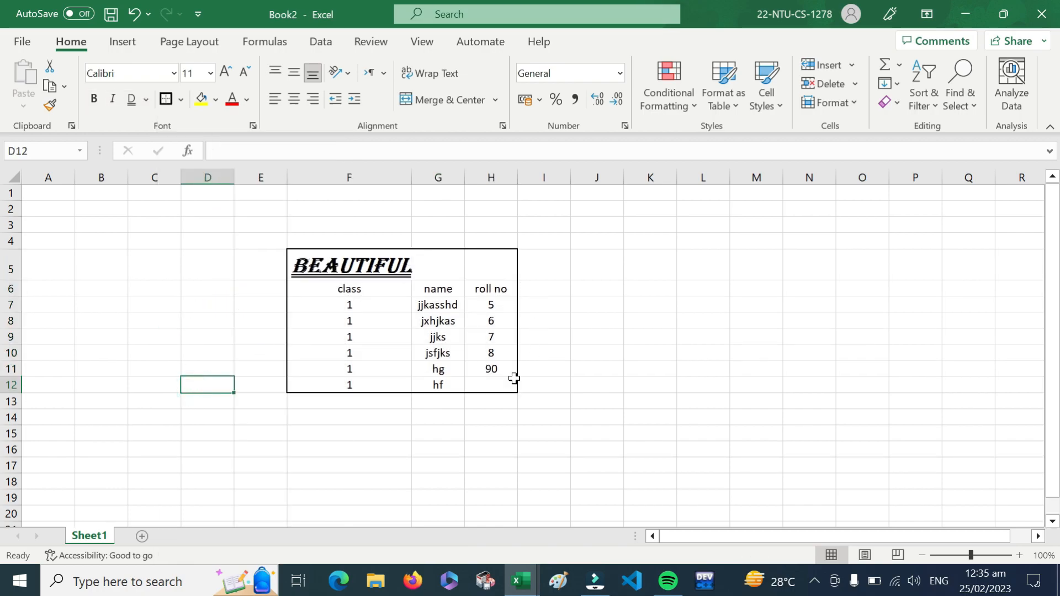
- Apply All Borders to the empty cell D12 beside the table
left_click(181, 99)
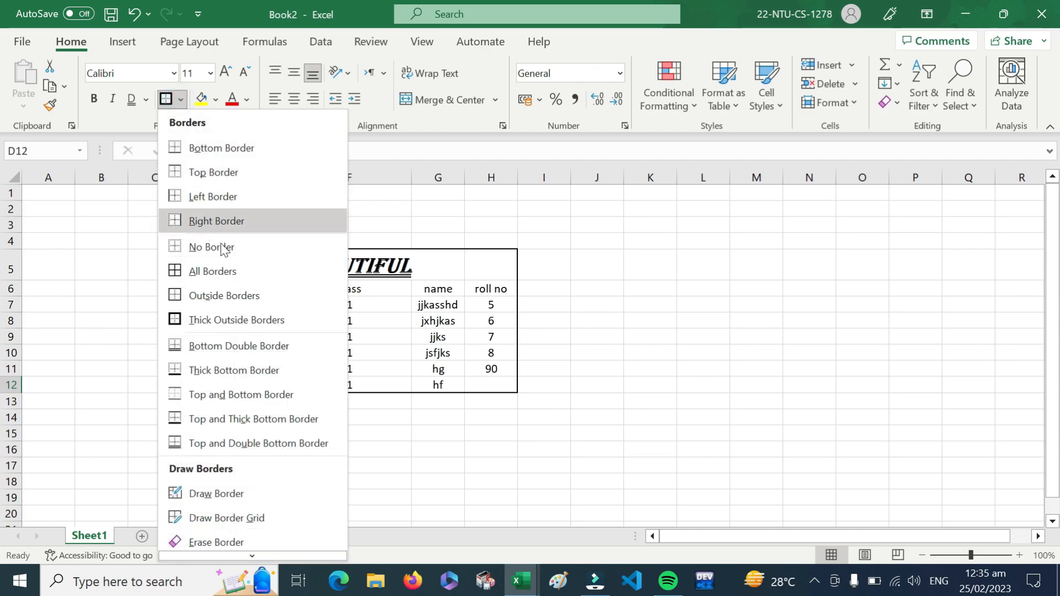
left_click(229, 272)
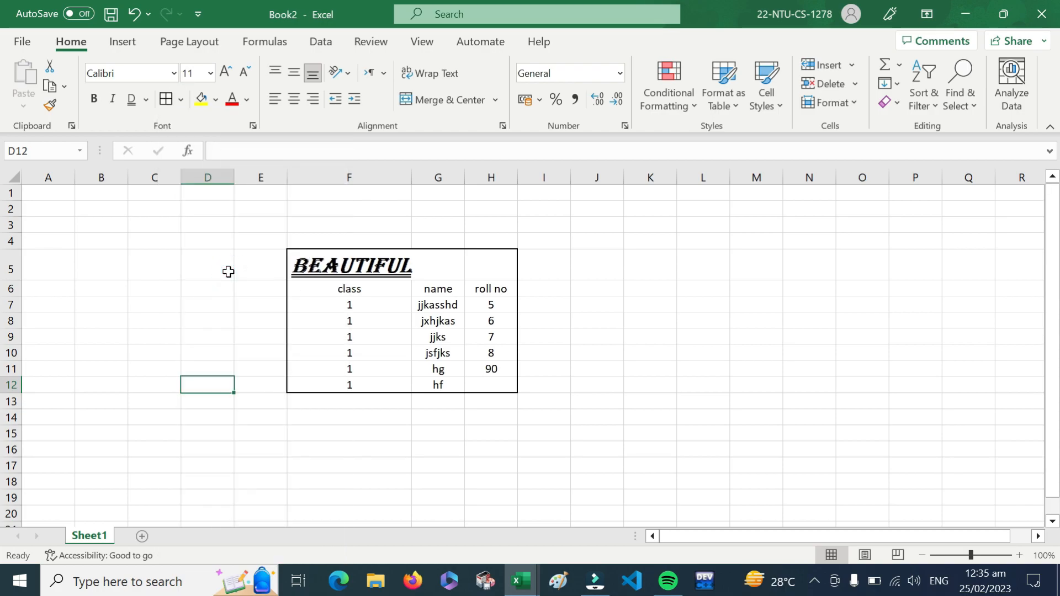
left_click(429, 509)
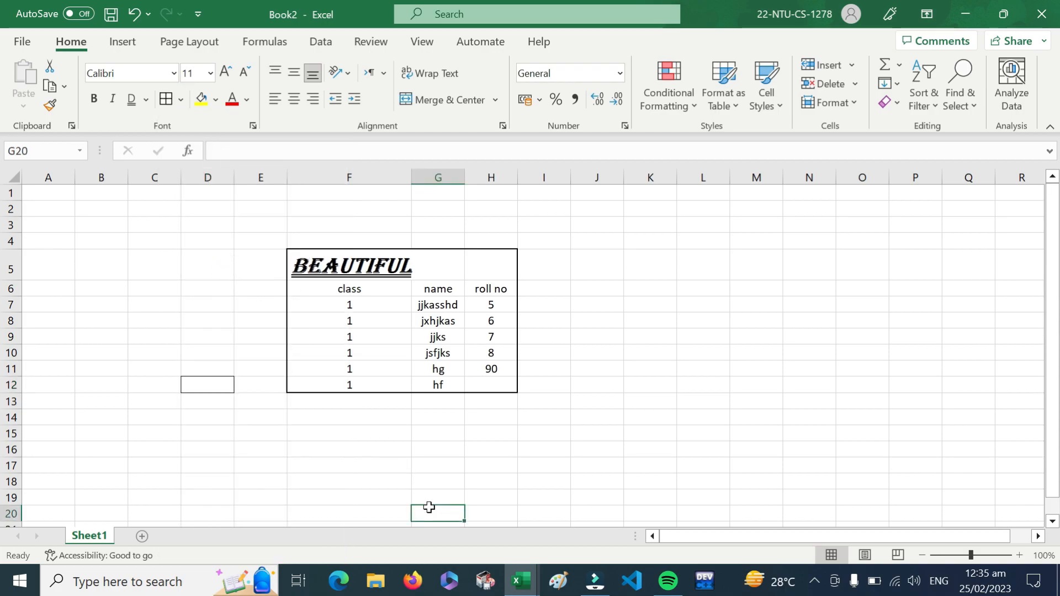
left_click(180, 99)
left_click(58, 343)
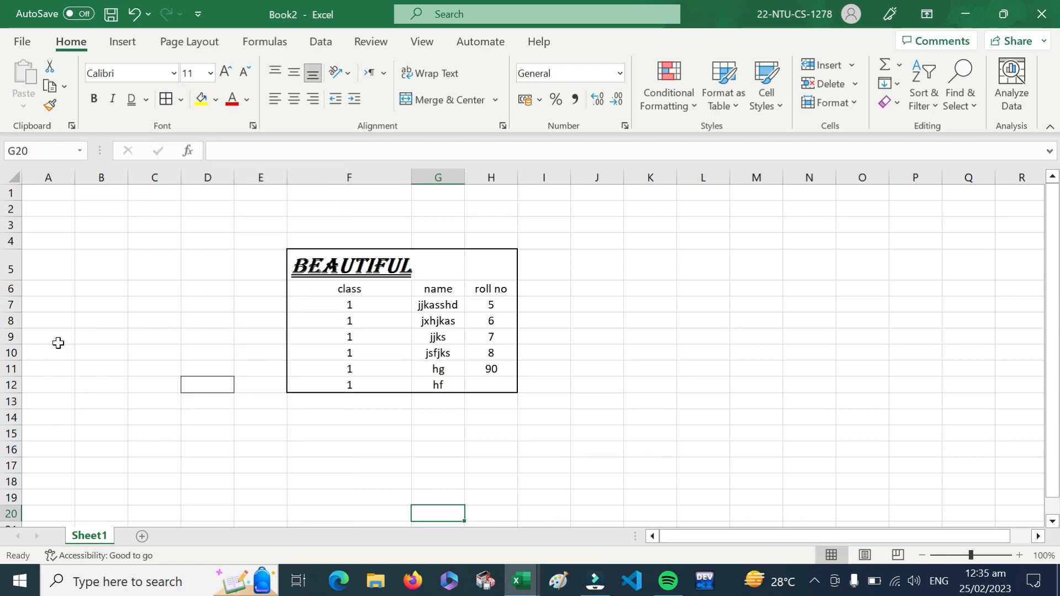
- Apply All Borders to the whole table range F5:H12
left_click(388, 367)
left_click_drag(305, 255, 490, 378)
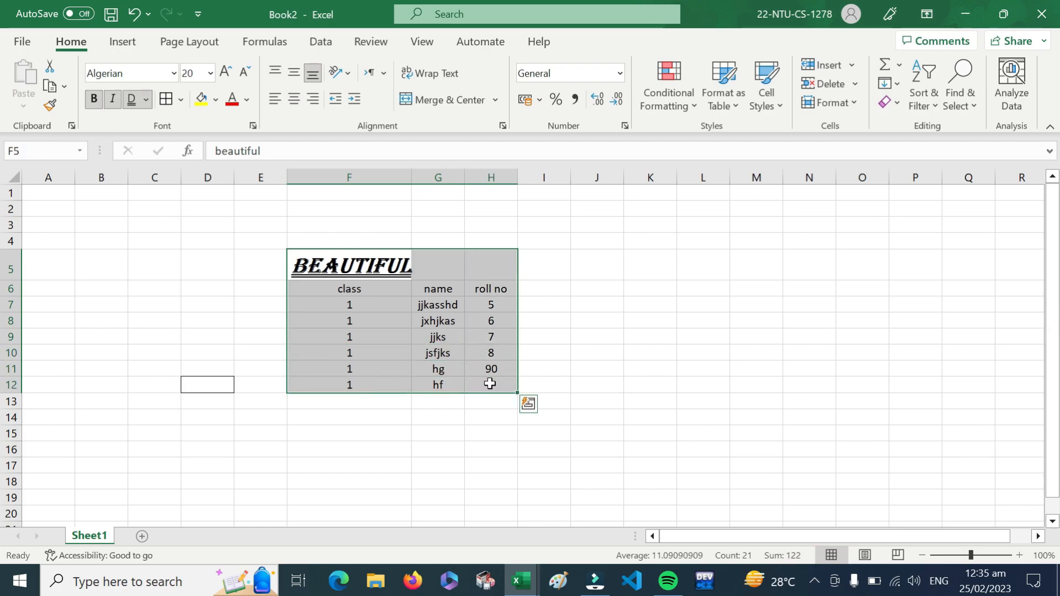
left_click(181, 99)
left_click(224, 272)
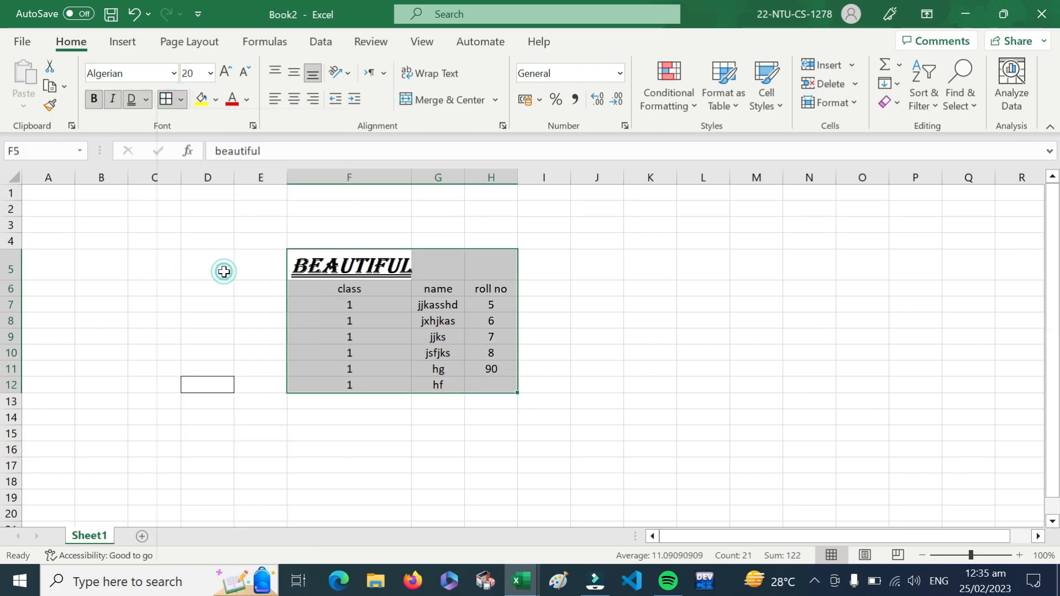
left_click(194, 287)
left_click(521, 331)
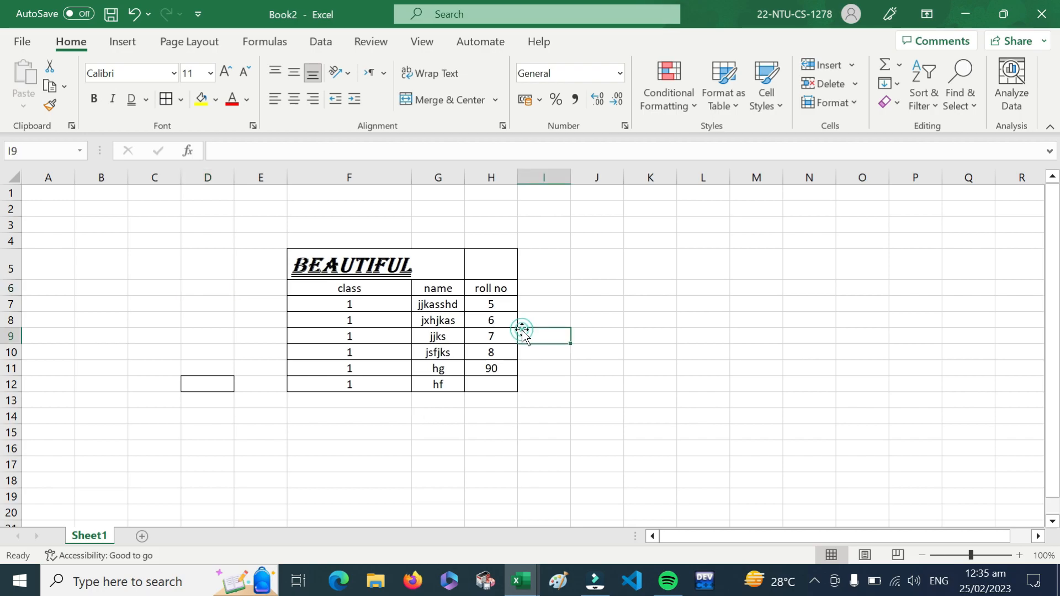
- Set the text orientation of the heading word in cell F5 to Angle Counterclockwise
left_click(347, 74)
left_click(375, 96)
left_click(299, 265)
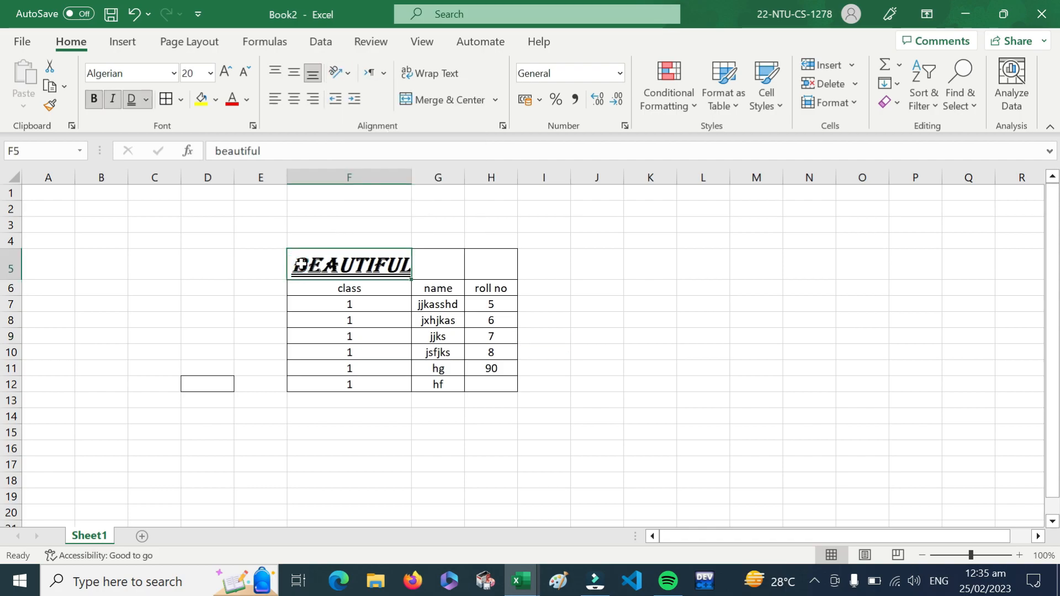
left_click(349, 75)
left_click(354, 95)
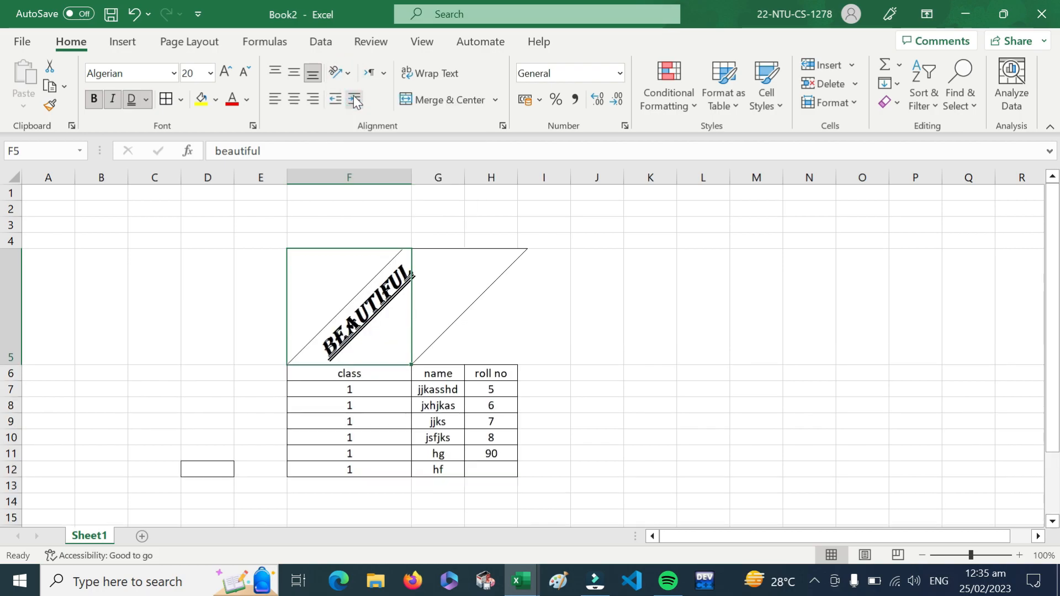
- Try the Vertical Text orientation on the heading word in cell F5
left_click(348, 73)
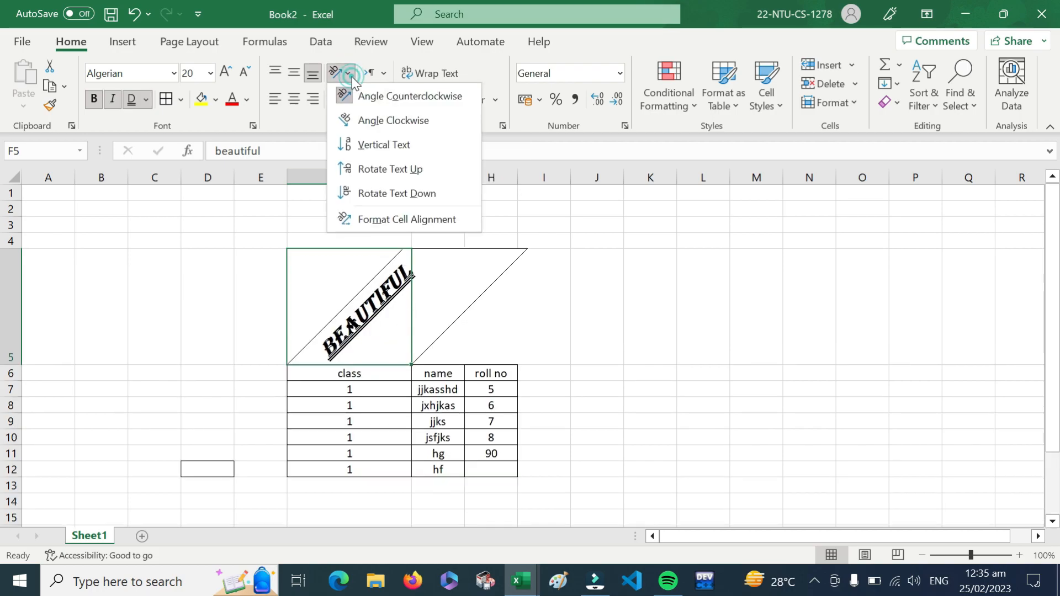
left_click(368, 142)
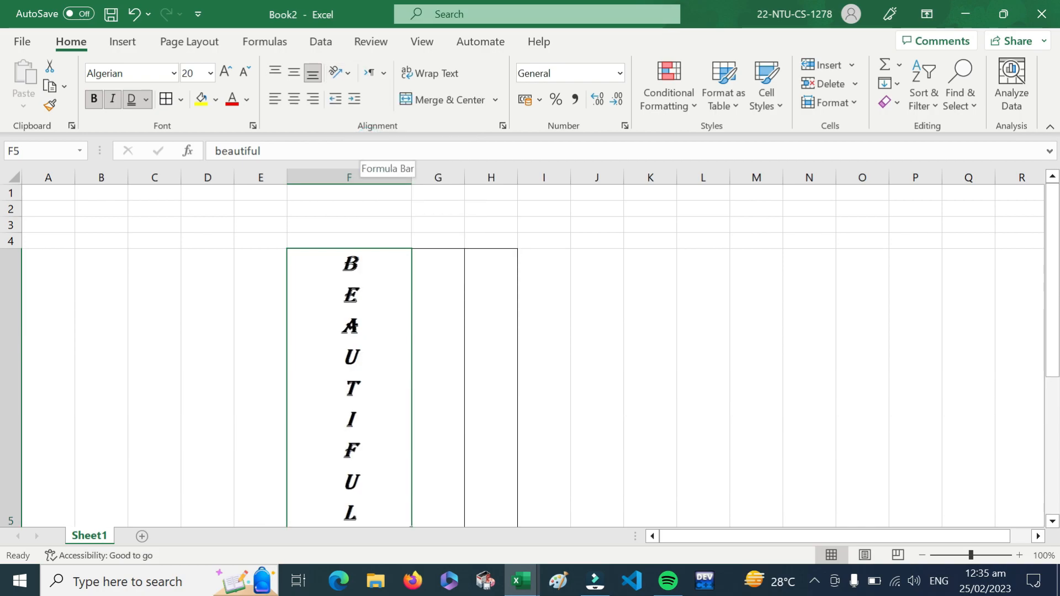
mouse_move(1051, 252)
left_mouse_down()
mouse_move(1051, 267)
mouse_move(1052, 252)
left_mouse_up()
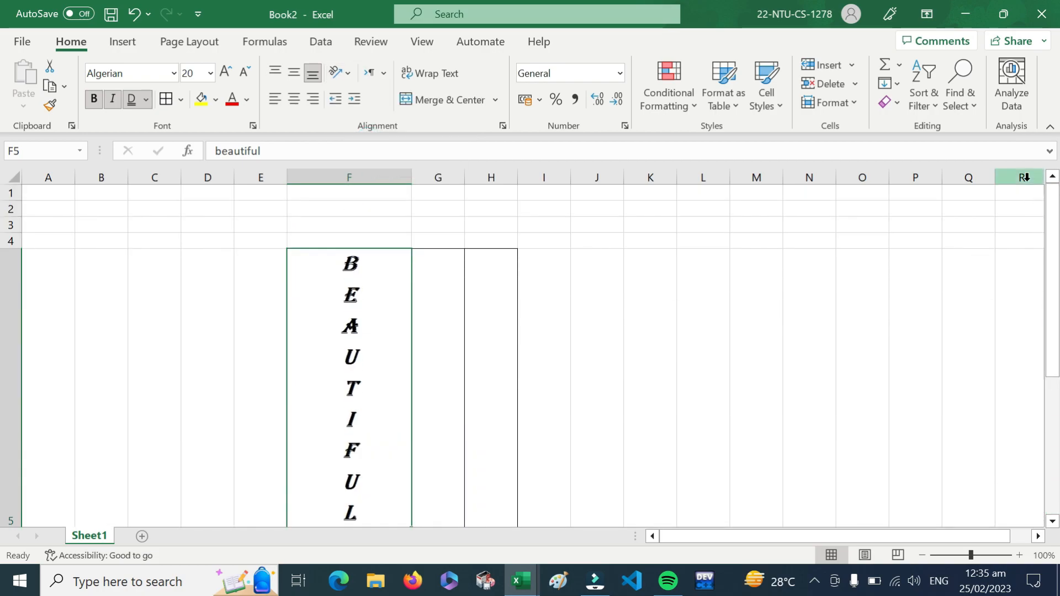
- Change the orientation of the heading word in cell F5 to Rotate Text Down
left_click(348, 73)
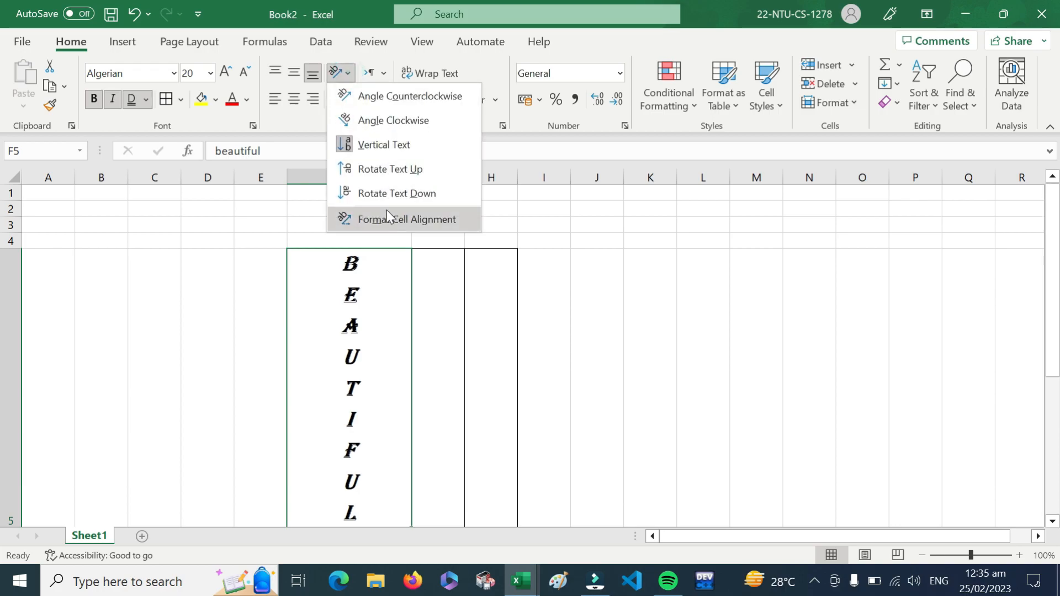
left_click(387, 191)
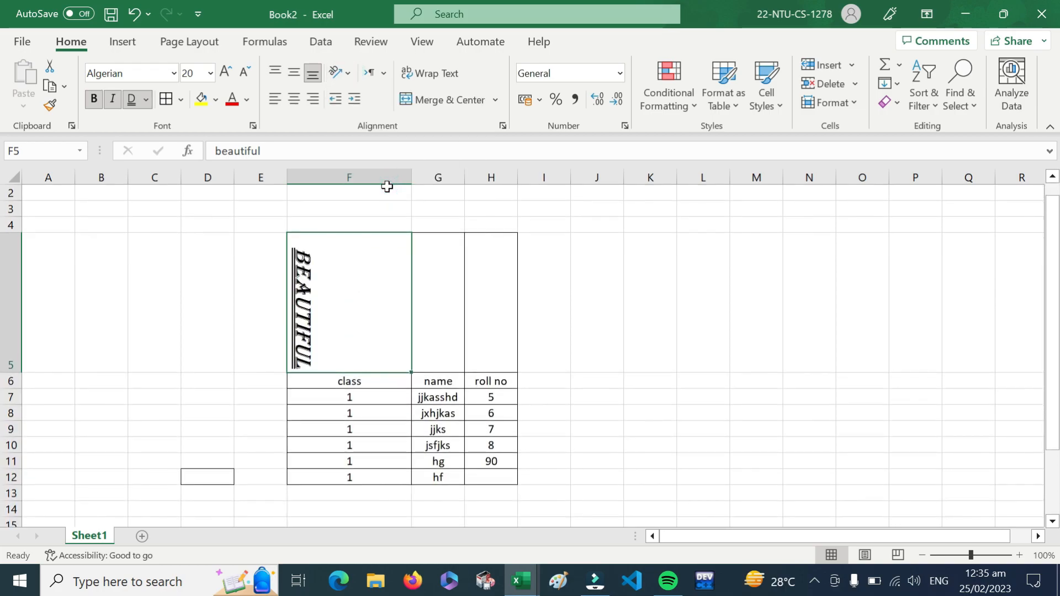
- Turn on text wrapping for the heading word in cell F5
left_click(439, 74)
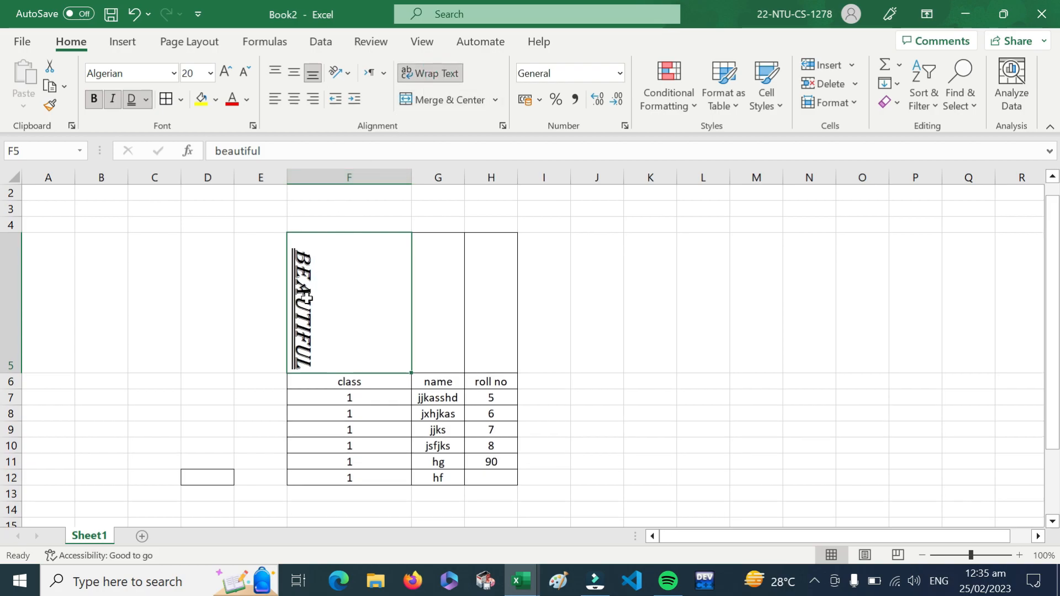
left_click(359, 383)
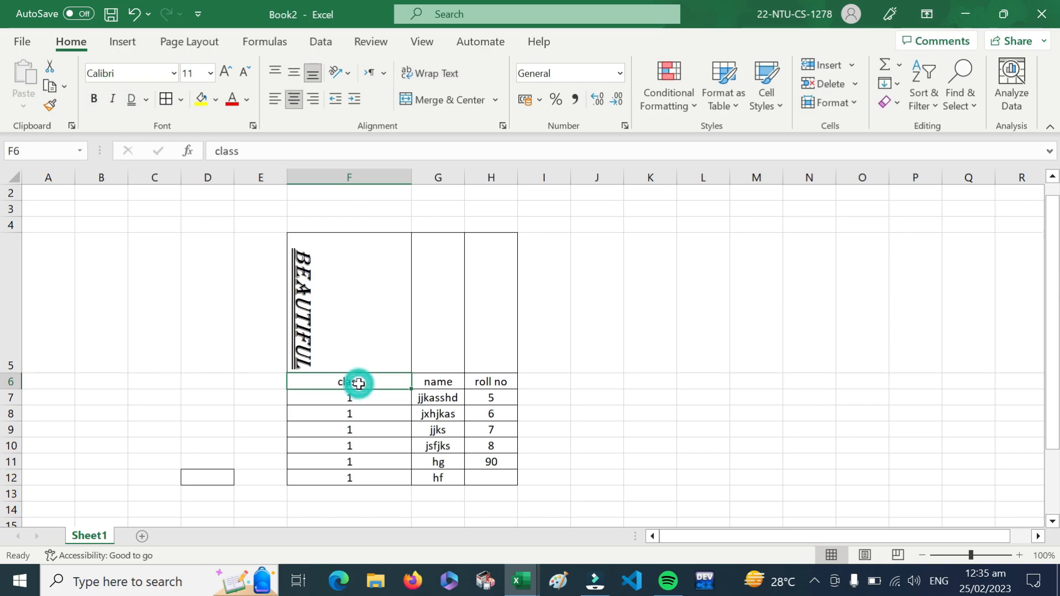
- Enter the long sample text "mkjgjhfjhfghdgfsjd" in cell J8 and wrap it onto multiple lines
left_click(590, 414)
type("mkj")
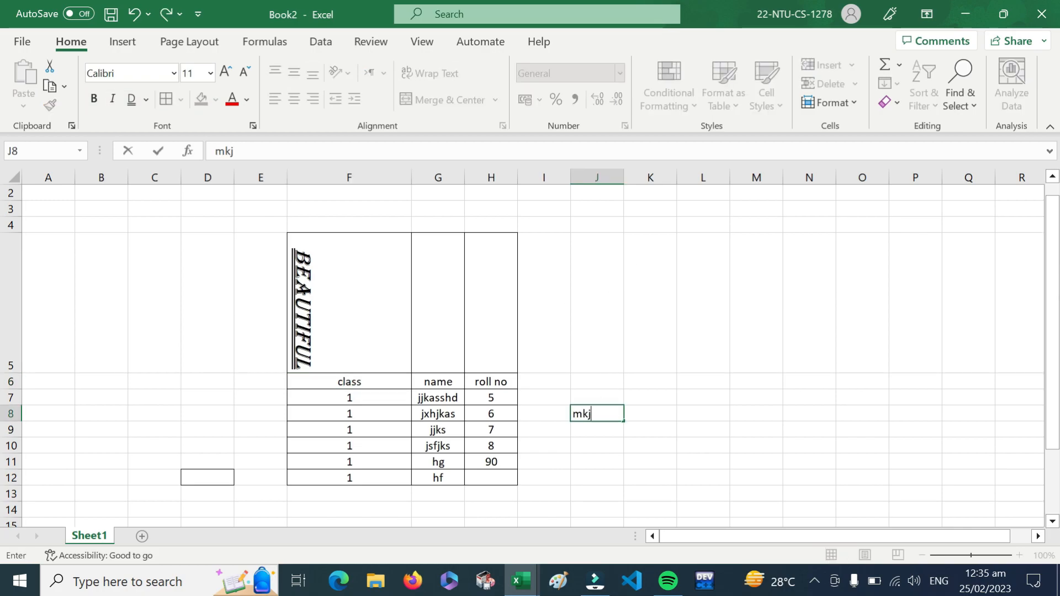
type("gjhfjhfghddgfsjd")
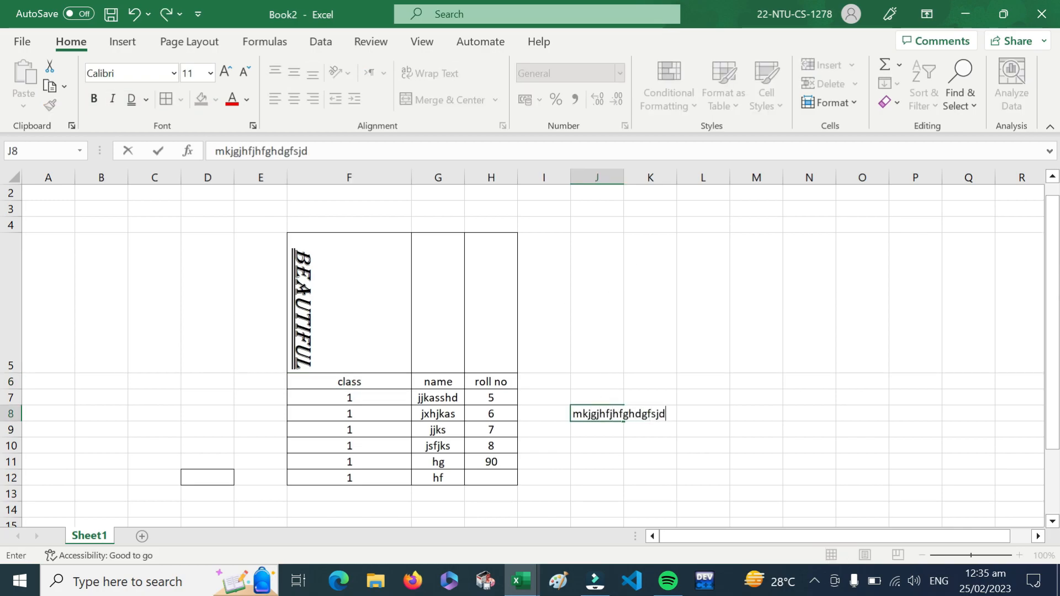
key("ctrl+Return")
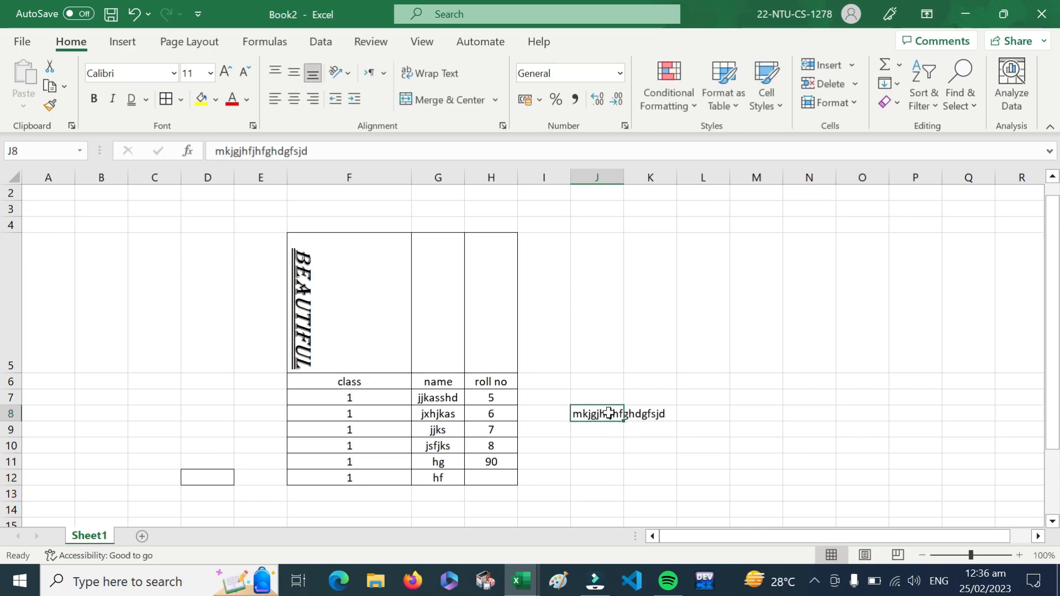
left_click(452, 78)
left_click(622, 466)
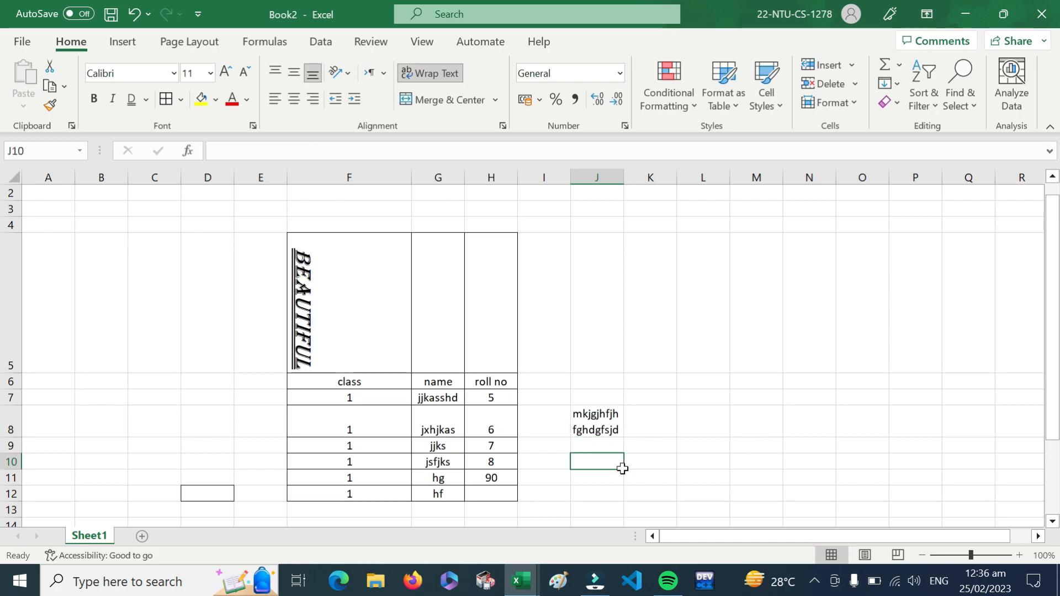
left_click(595, 424)
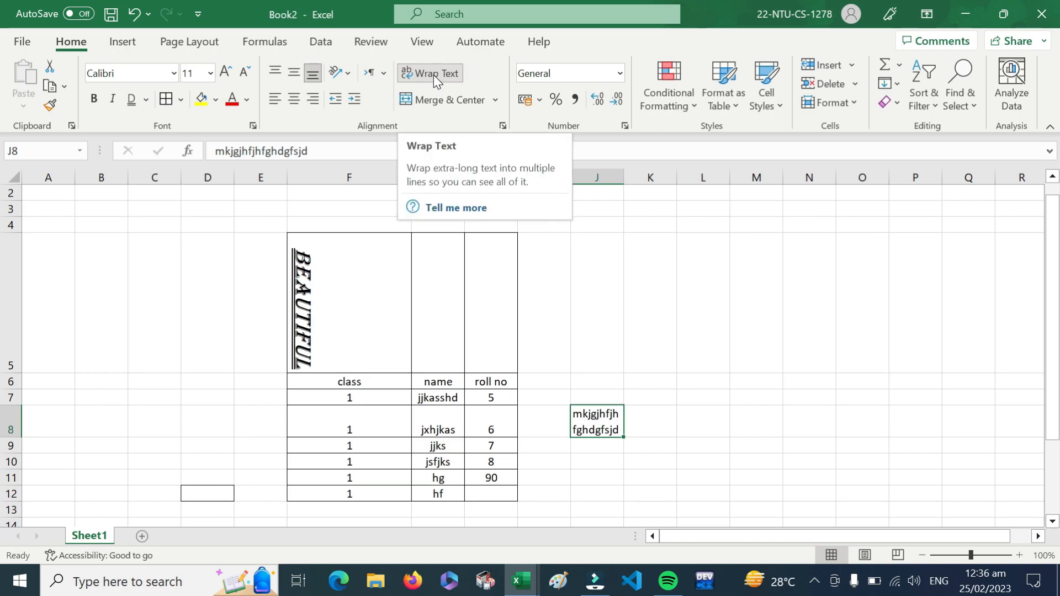
- Undo the sample text and wrapping in J8 and the wrapping and rotation of the heading word in F5
left_click(586, 287)
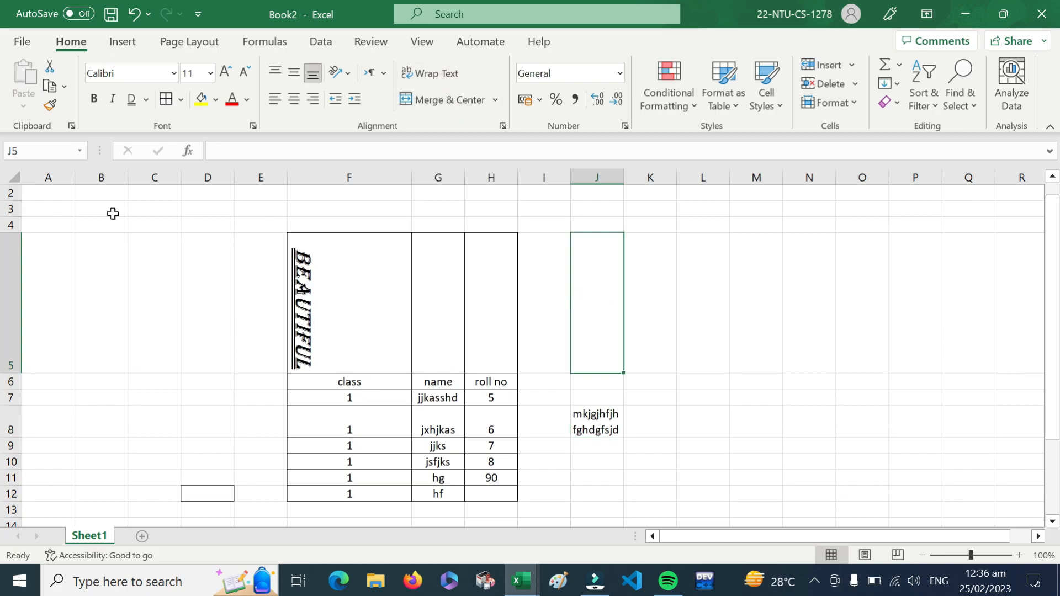
key("ctrl+c")
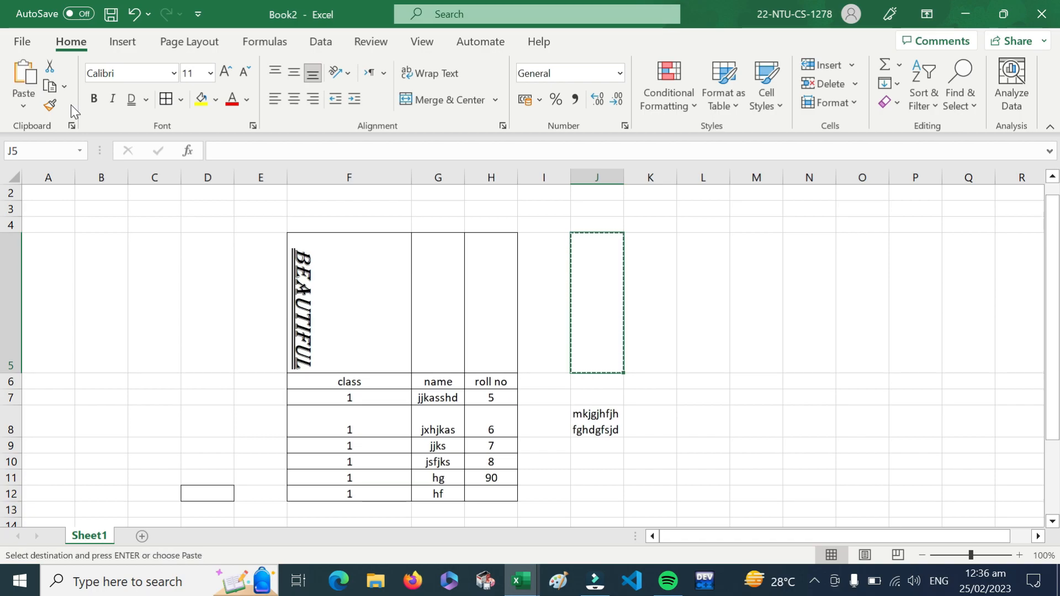
key("ctrl+z")
key("ctrl+z")
key("ctrl+z")
key("ctrl+z")
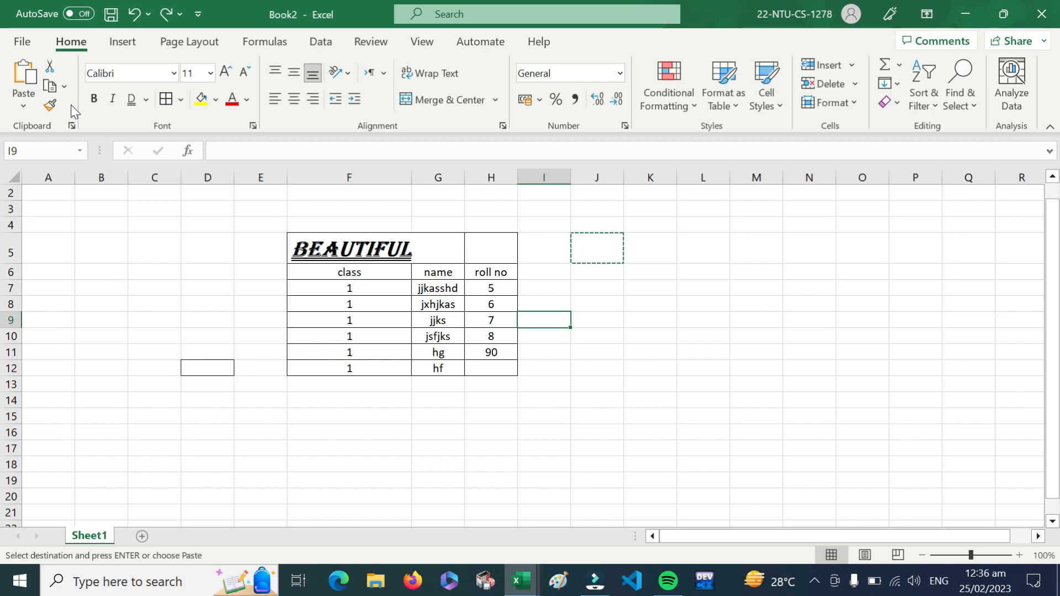
left_click(329, 446)
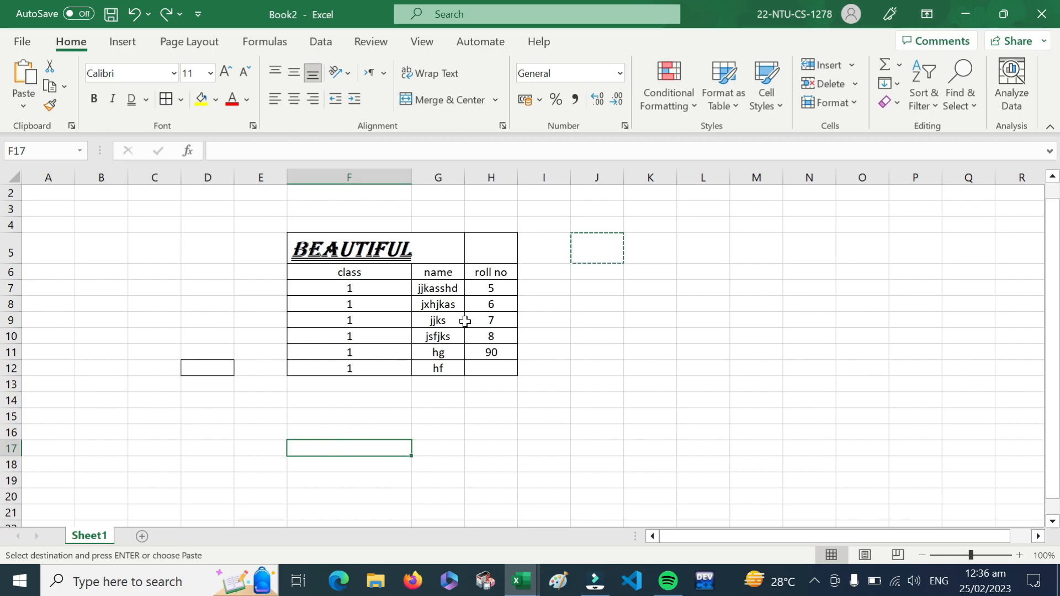
left_click(373, 249)
key("Escape")
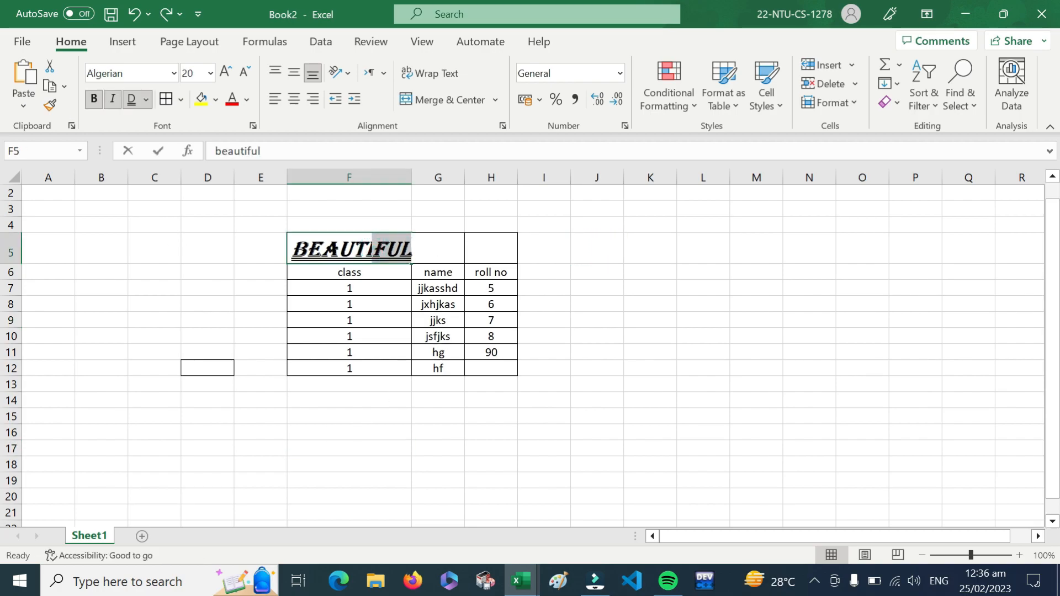
left_click(474, 333)
left_click(585, 301)
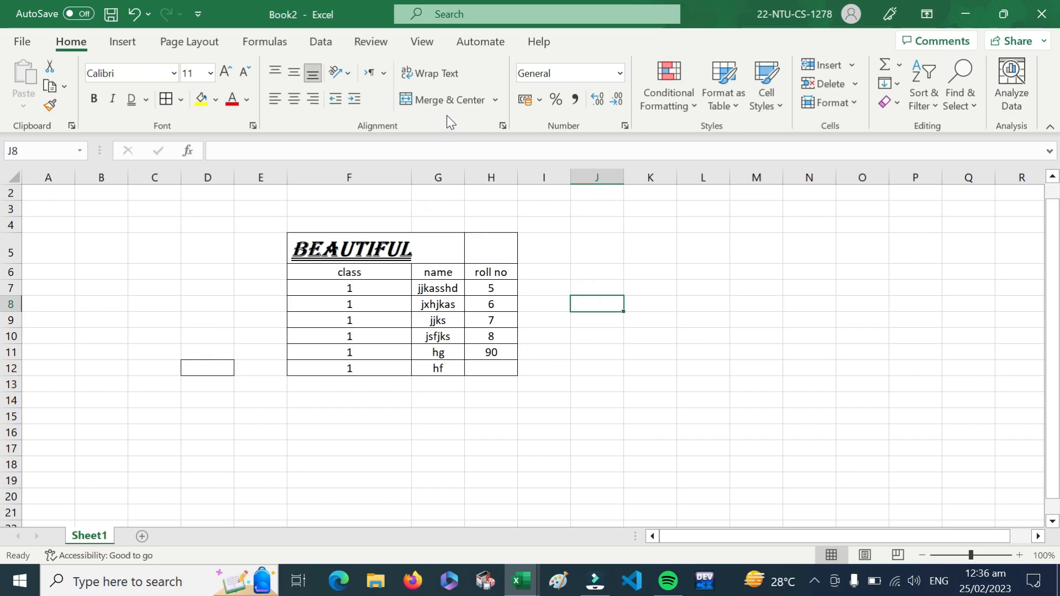
left_click(551, 306)
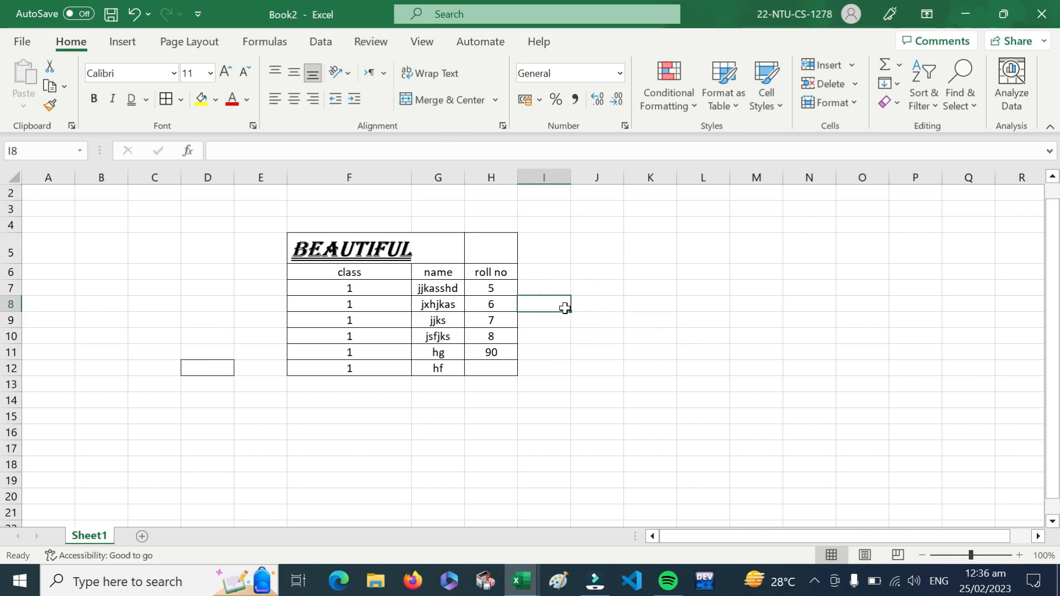
- Merge and center the empty cell range I8:N10 beside the table
left_click_drag(563, 305, 798, 332)
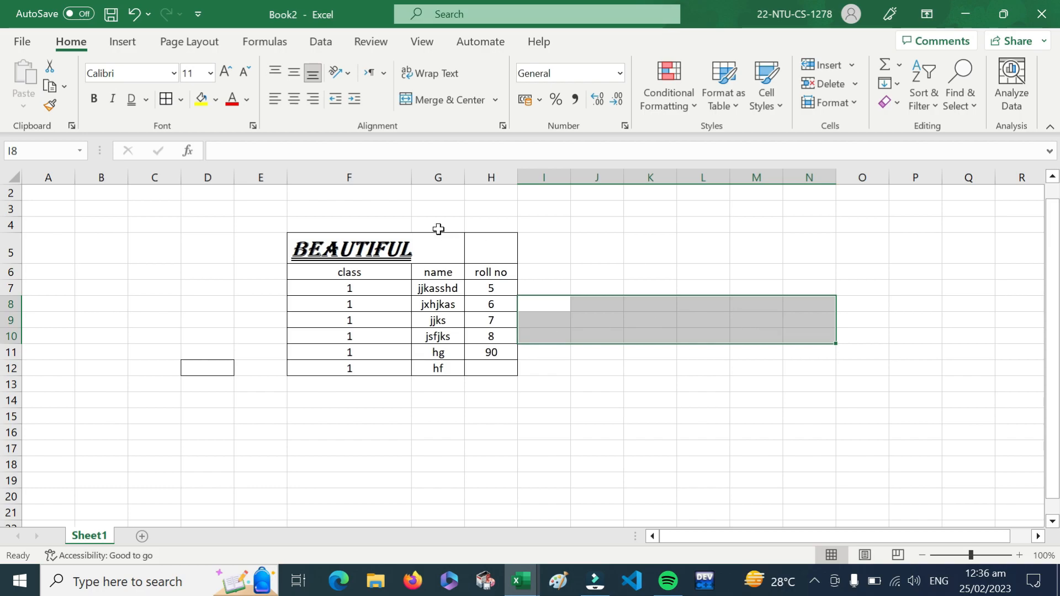
left_click(452, 100)
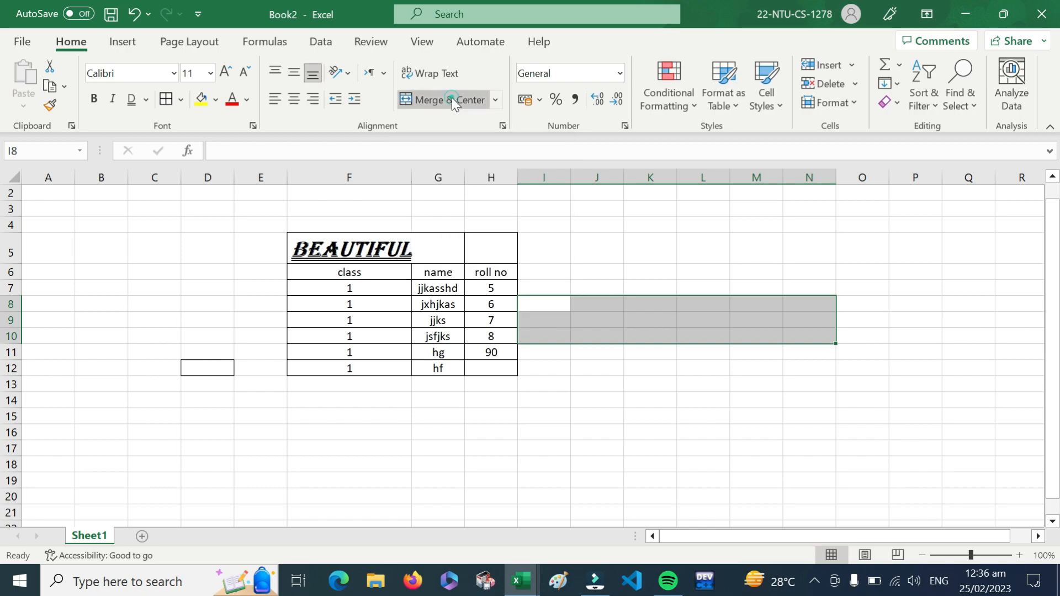
left_click(642, 417)
- Enter the sample text "jkzfjsffdjc gf" in the merged cell I8:N10
left_click(654, 307)
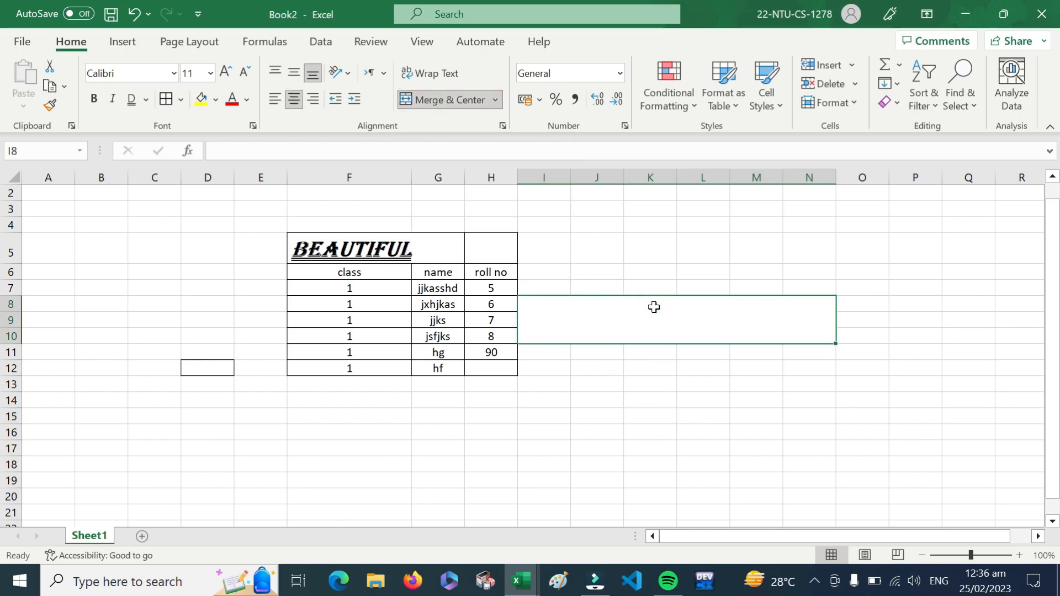
type("jkzf")
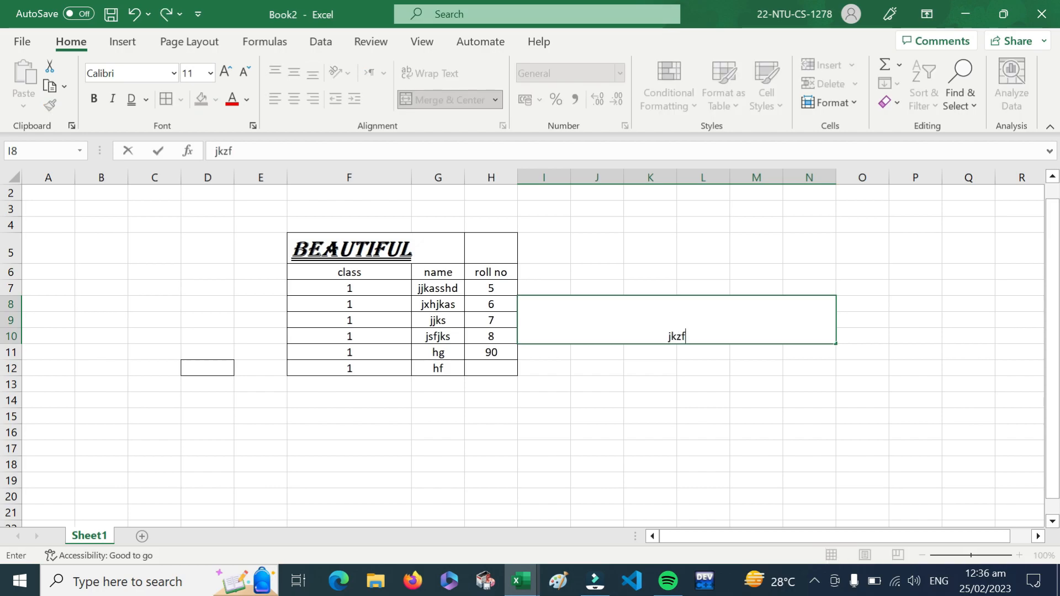
type("jsffdjc  gf")
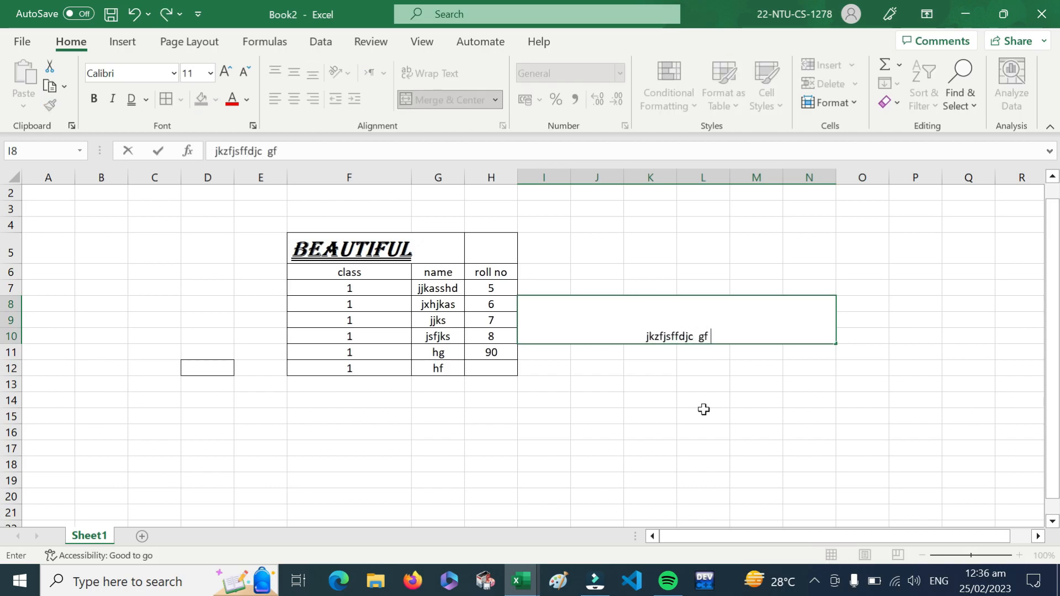
key("Return")
- Format the text in the merged cell I8:N10 with font size 24 and the Aharoni font
left_click(682, 323)
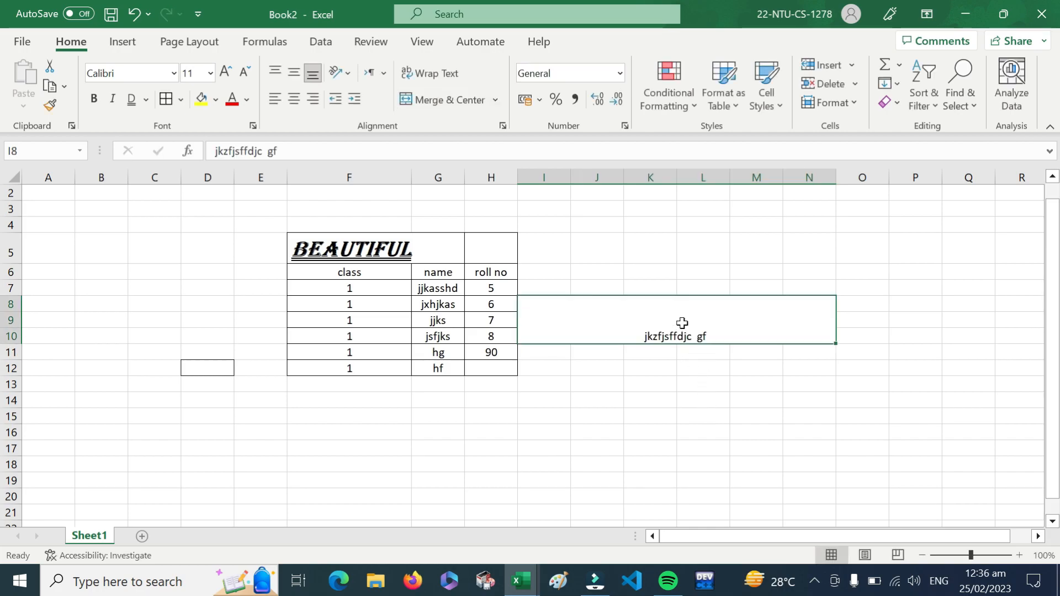
left_click(210, 73)
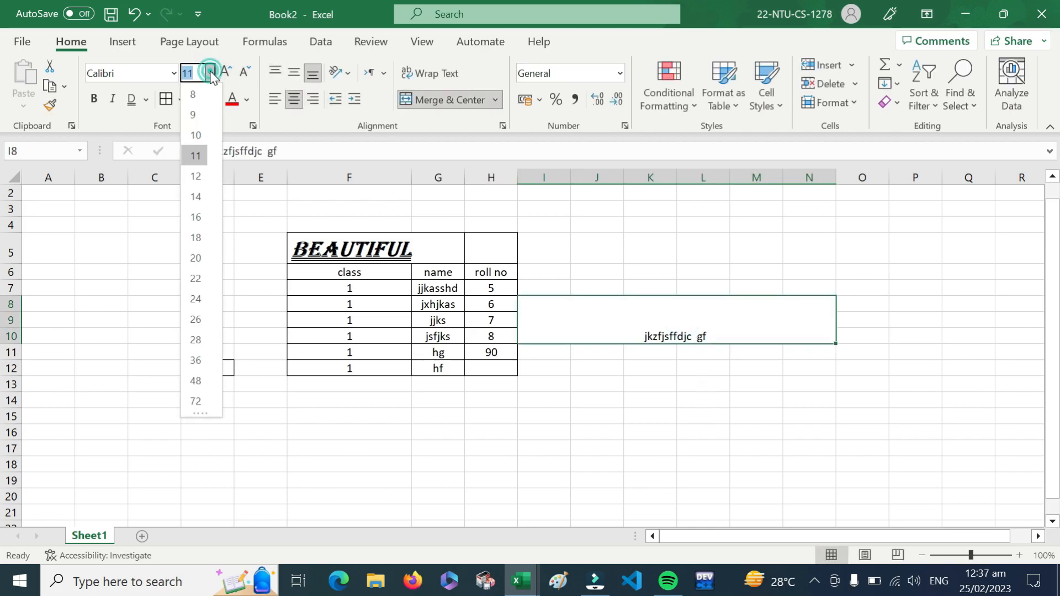
left_click(196, 298)
left_click(173, 73)
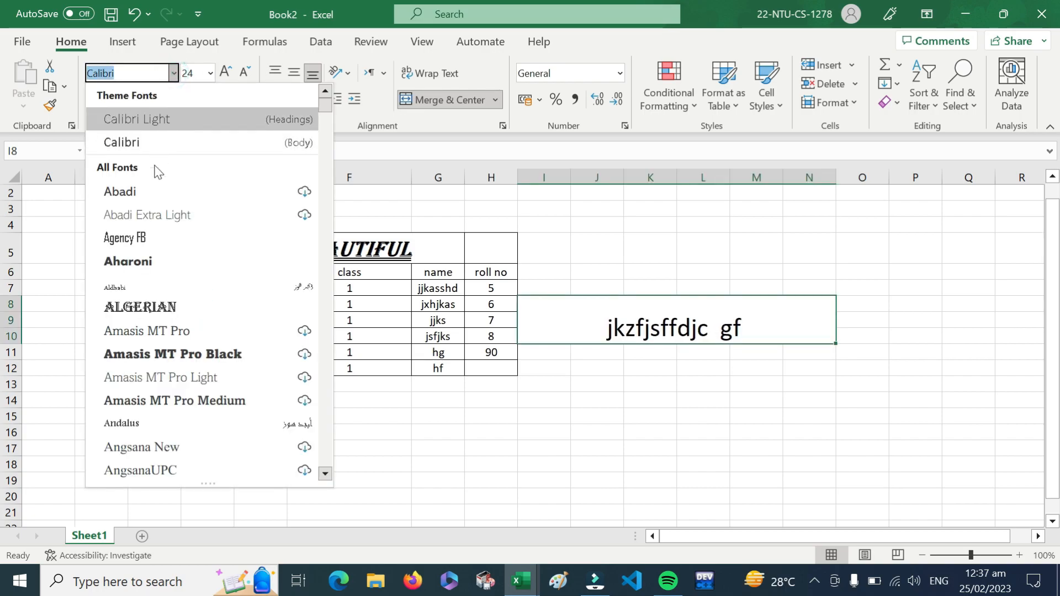
left_click(154, 263)
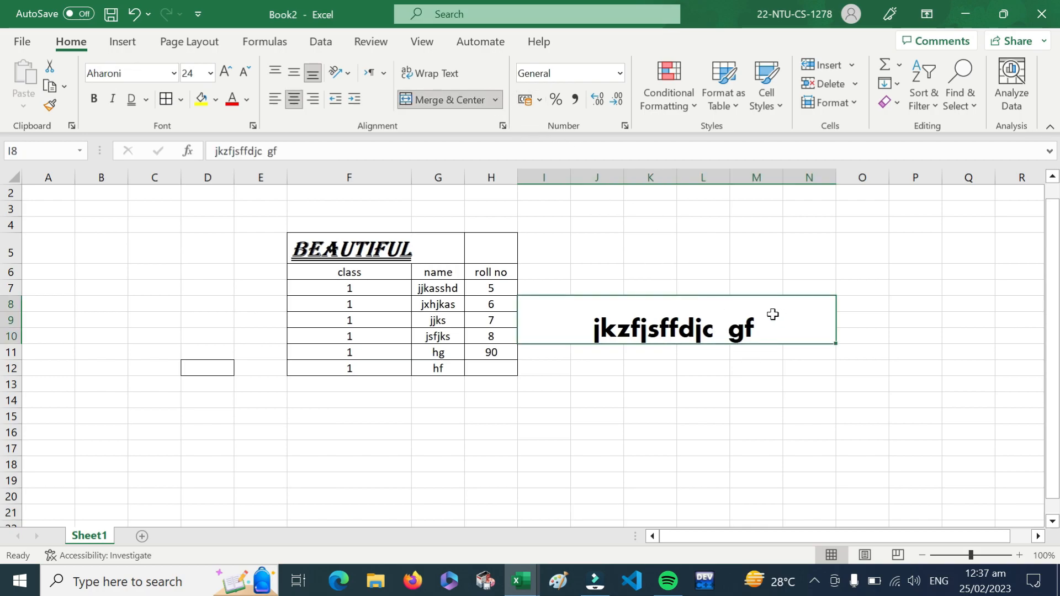
- Insert cells at the merged range I8:N10, shifting the existing text cell right
left_click(602, 103)
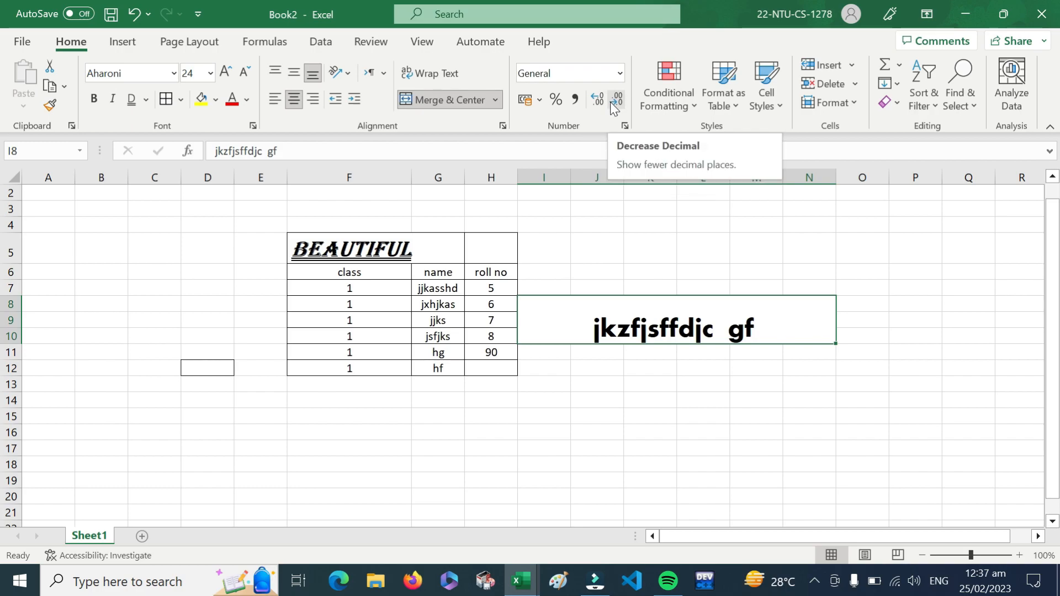
left_click(848, 70)
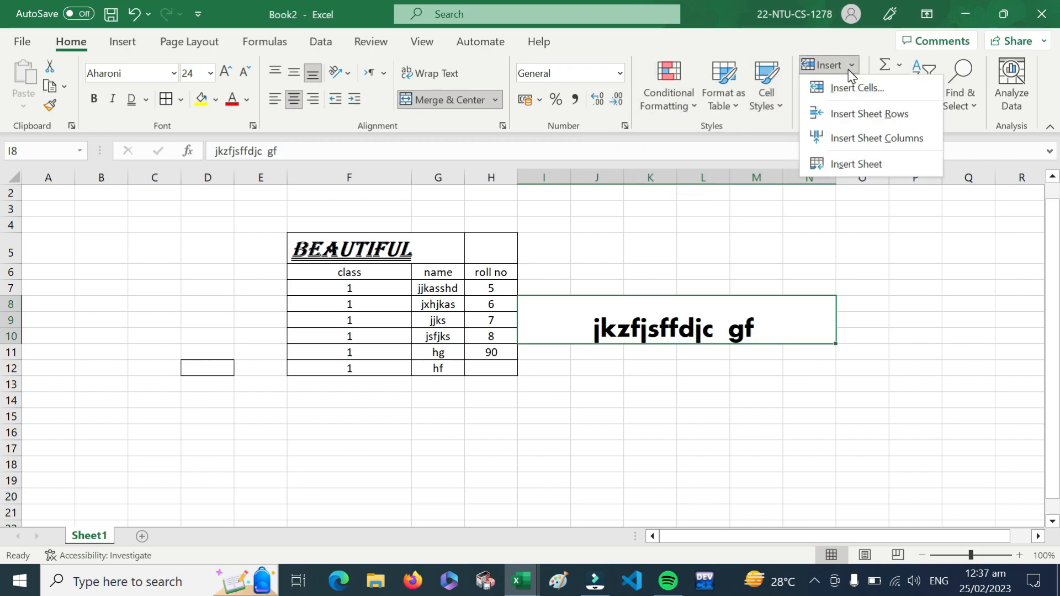
left_click(852, 88)
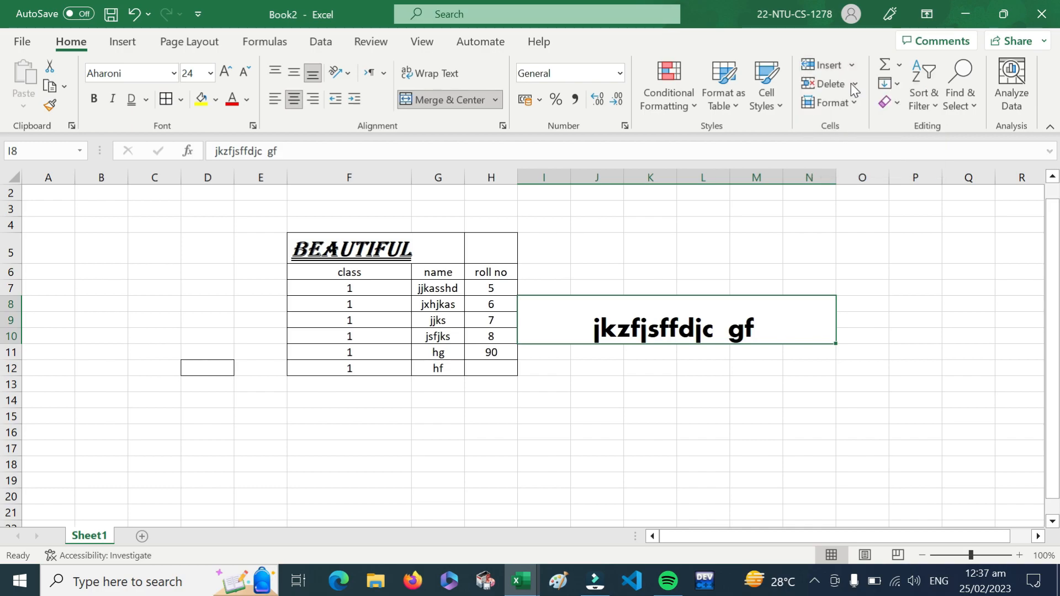
left_click(245, 352)
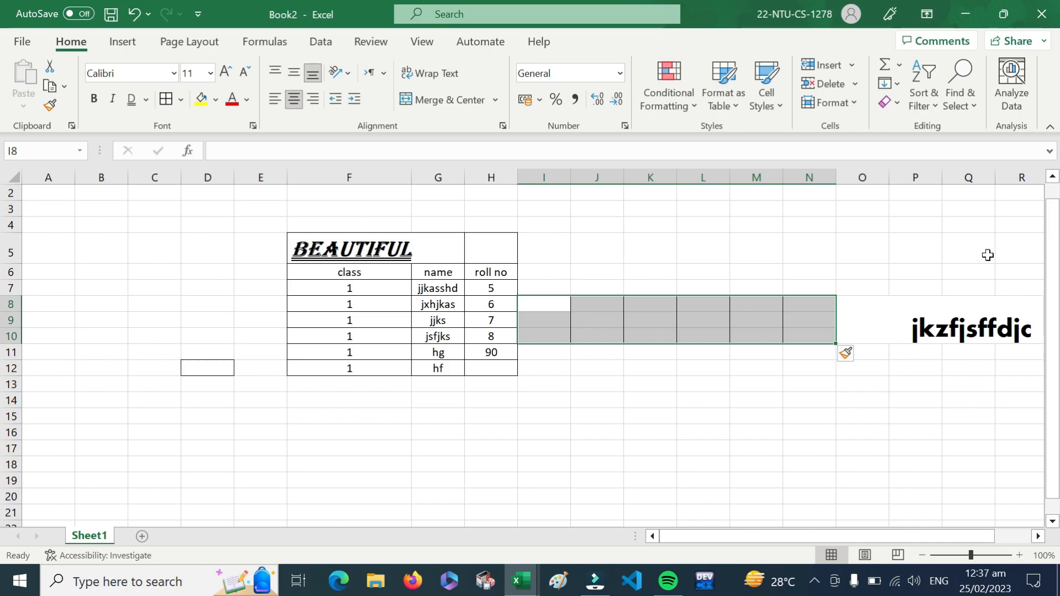
- Delete the inserted cells I8:N10, shifting the text cell back left
left_click(851, 66)
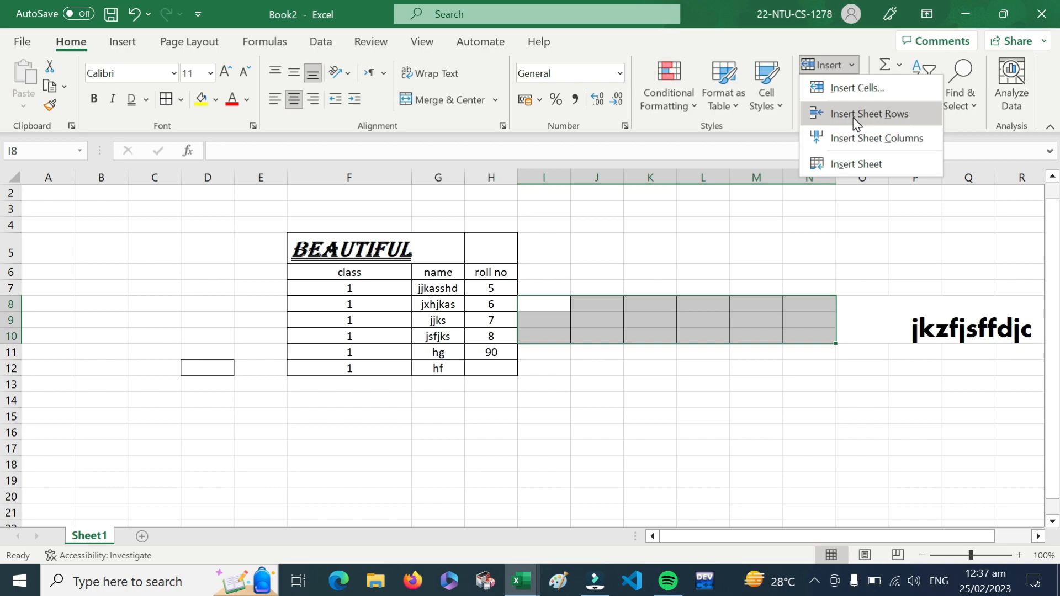
left_click(782, 246)
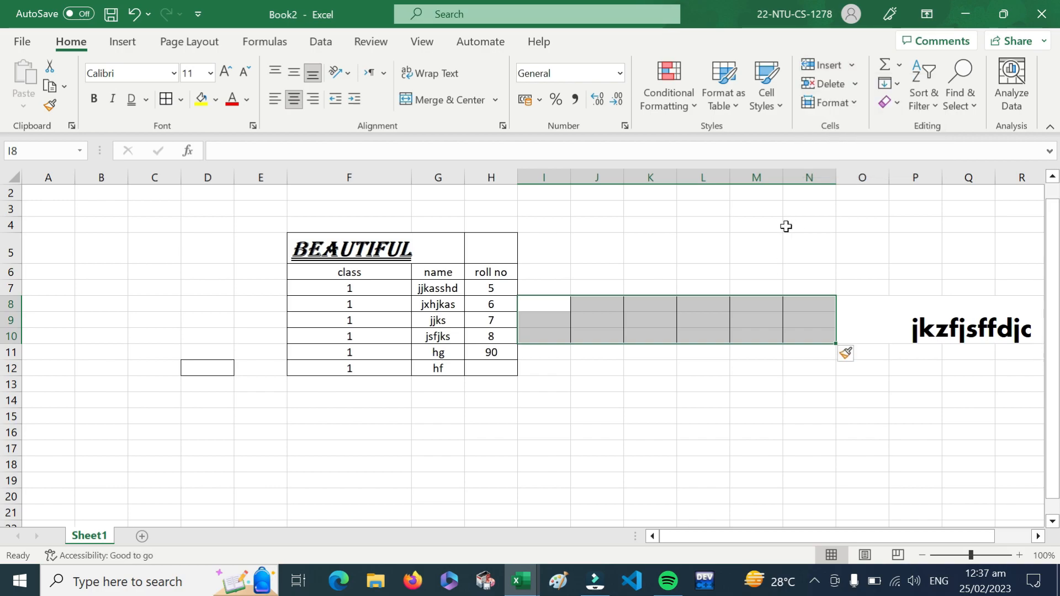
left_click(853, 84)
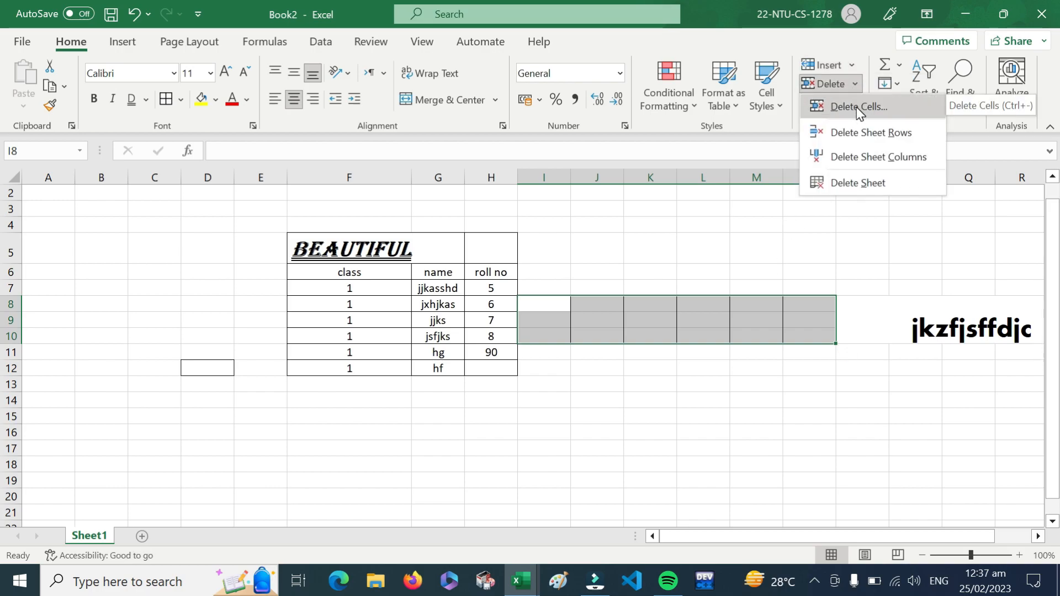
left_click(856, 107)
left_click(256, 355)
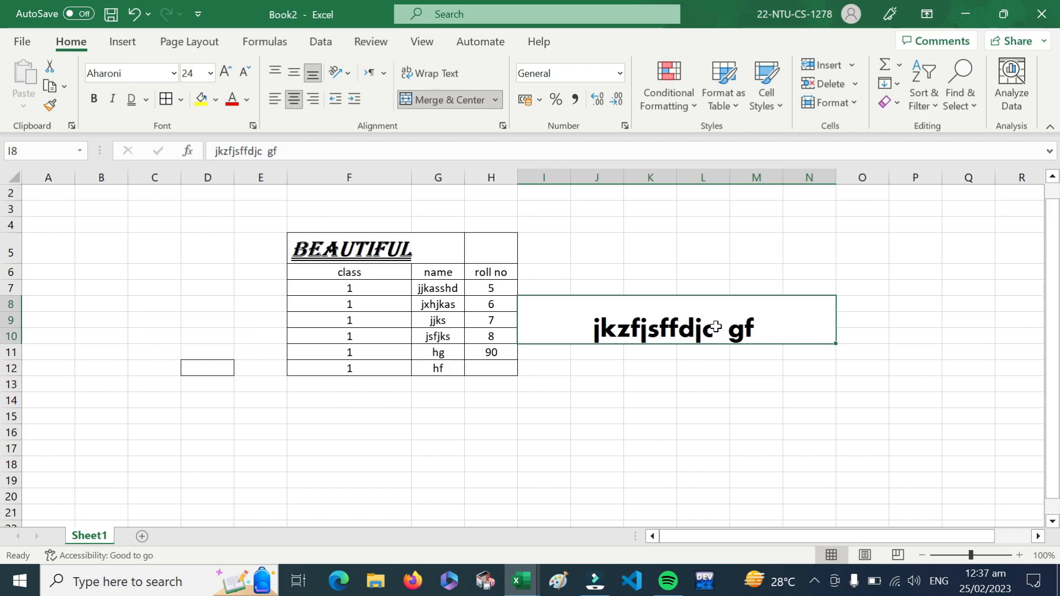
- Delete the sheet columns I to N that hold the merged text cell
left_click(855, 84)
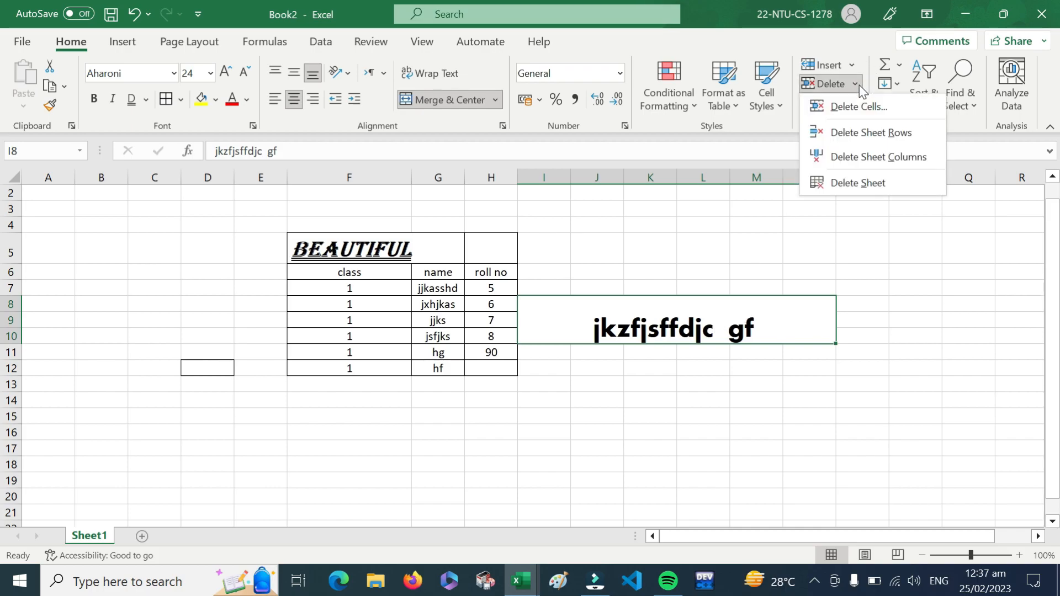
left_click(859, 157)
left_click(550, 318)
left_click_drag(553, 300, 804, 341)
left_click(665, 365)
left_click_drag(551, 300, 791, 335)
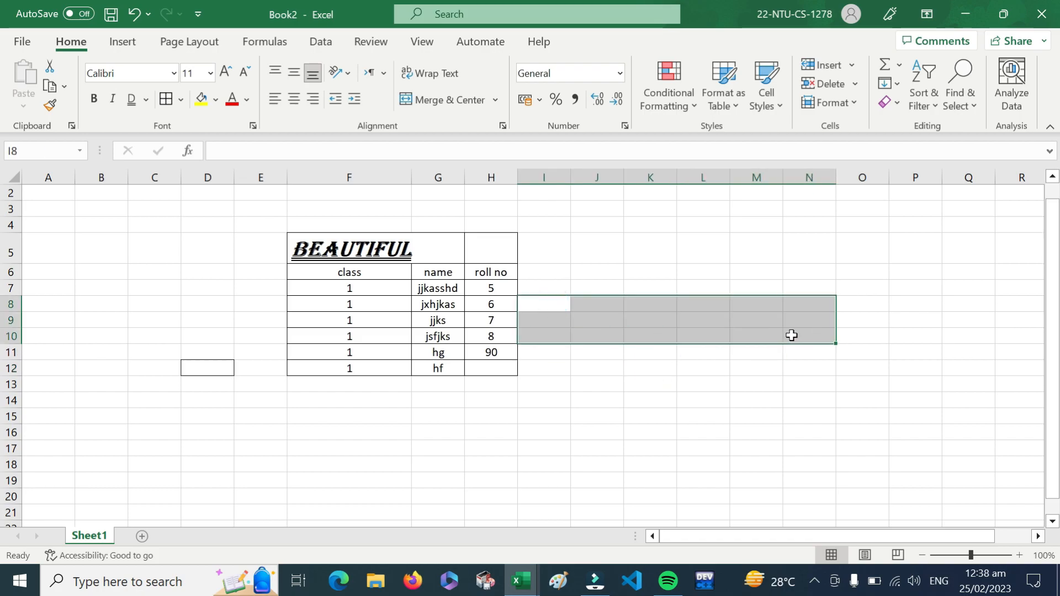
left_click(731, 289)
left_click(335, 249)
left_click_drag(383, 257, 499, 378)
left_click(610, 311)
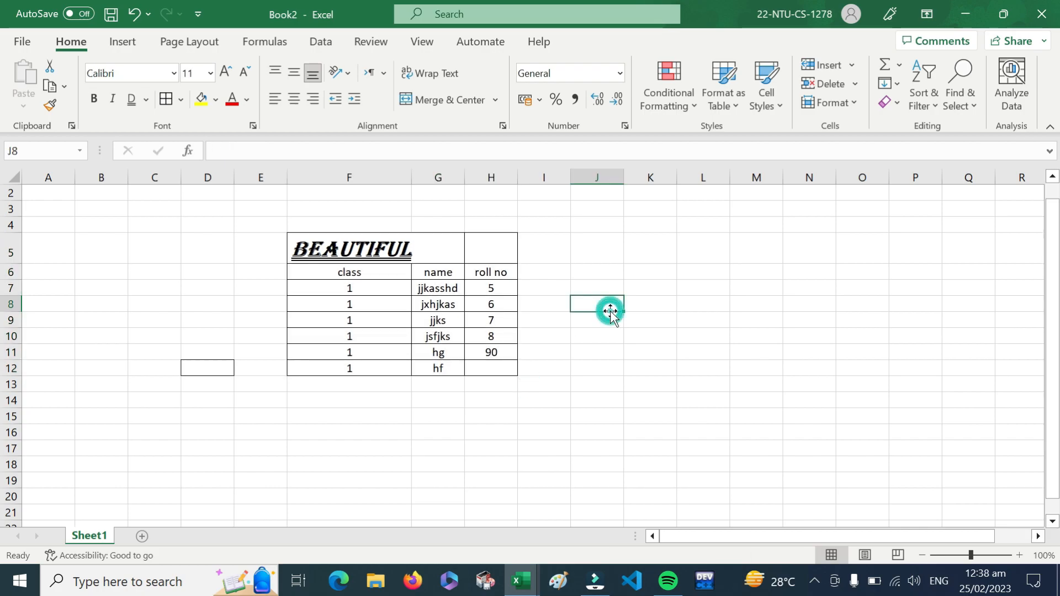
- Set the height of row 6 to 30
left_click(790, 274)
left_click(850, 103)
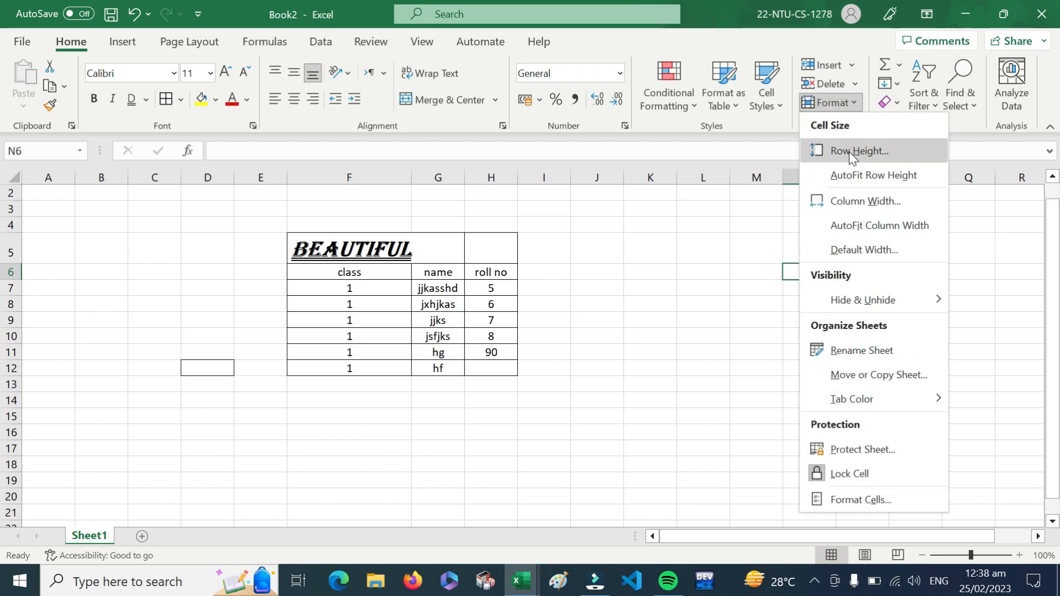
left_click(849, 151)
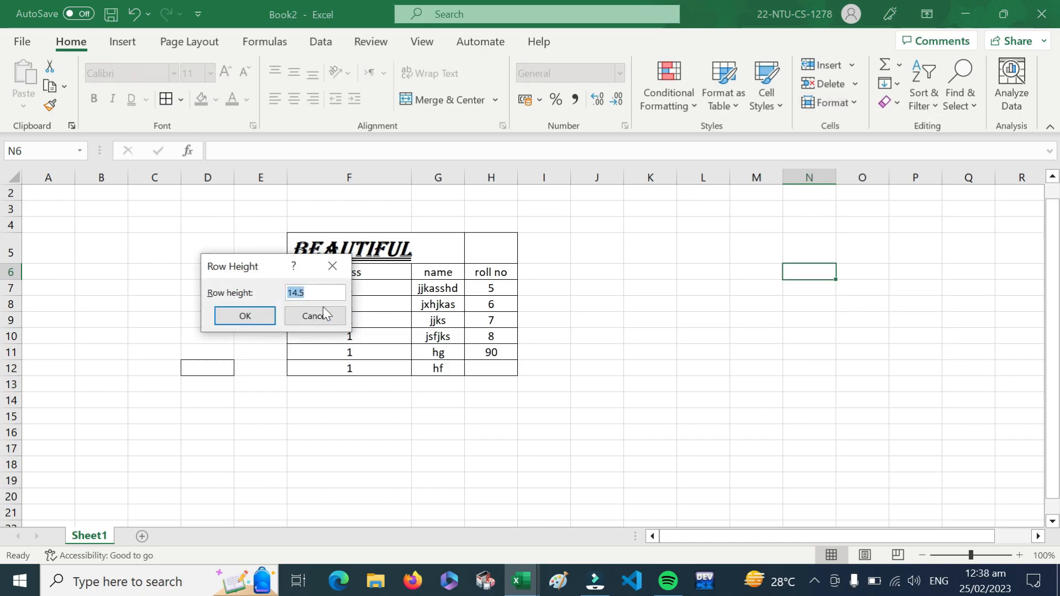
left_click(303, 293)
type("30")
key("Return")
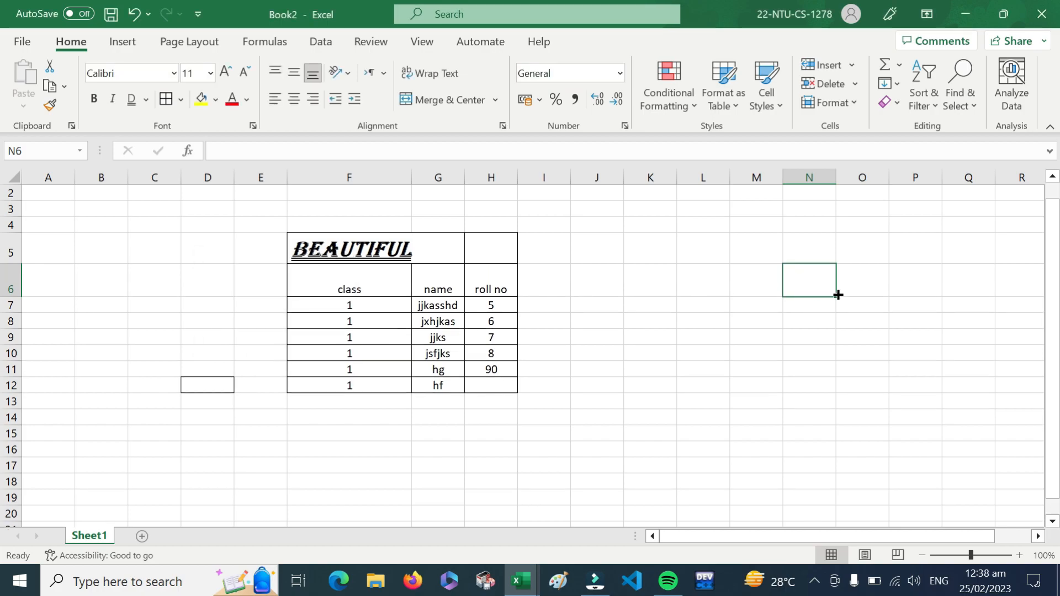
- Protect the sheet with a password, allowing only selection of locked and unlocked cells, and re-enter the password to confirm
left_click(850, 106)
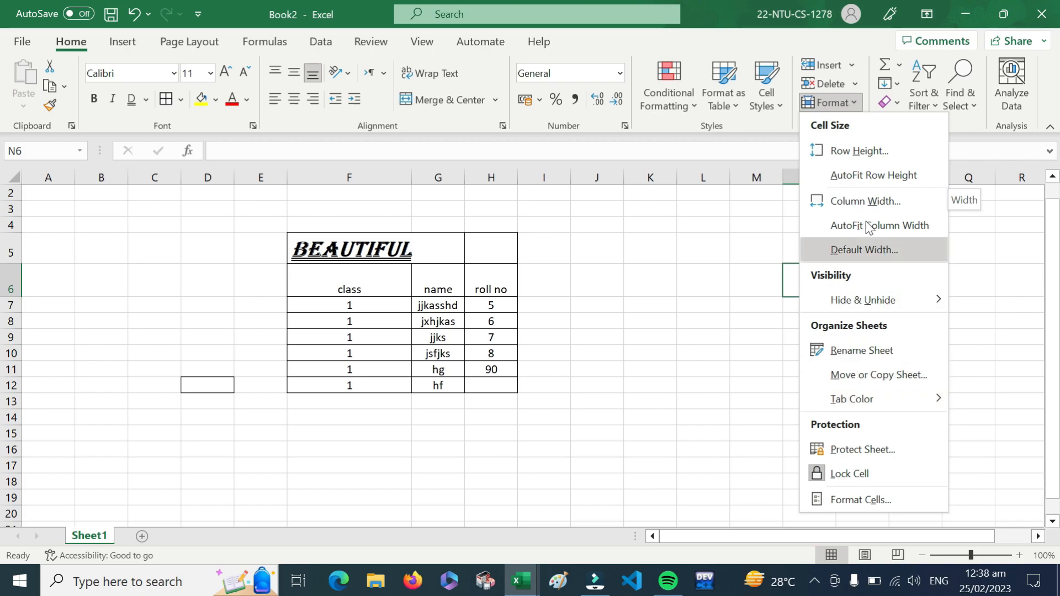
left_click(866, 457)
left_click(227, 171)
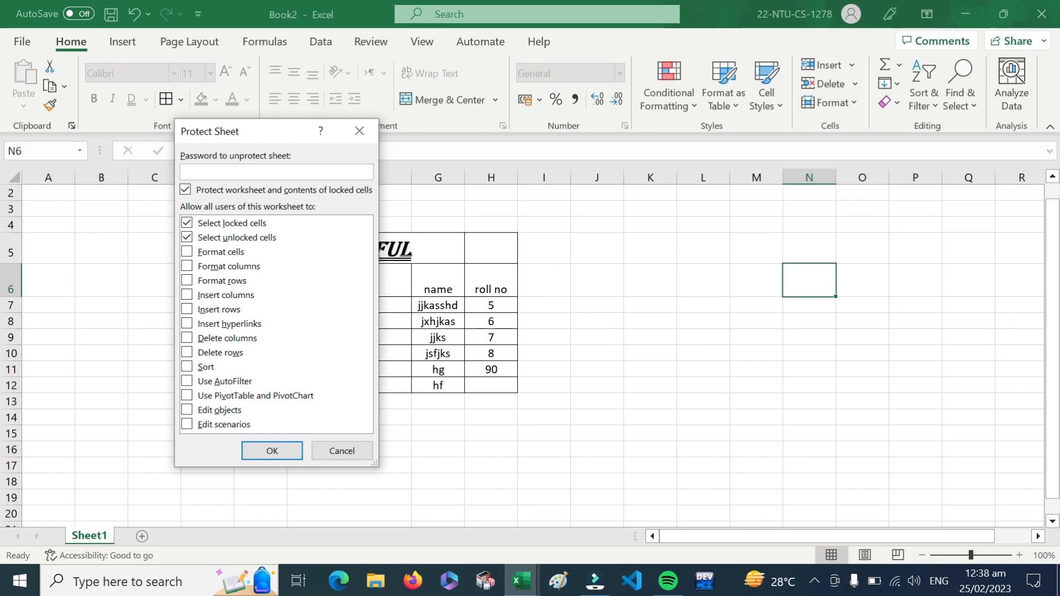
key("Return")
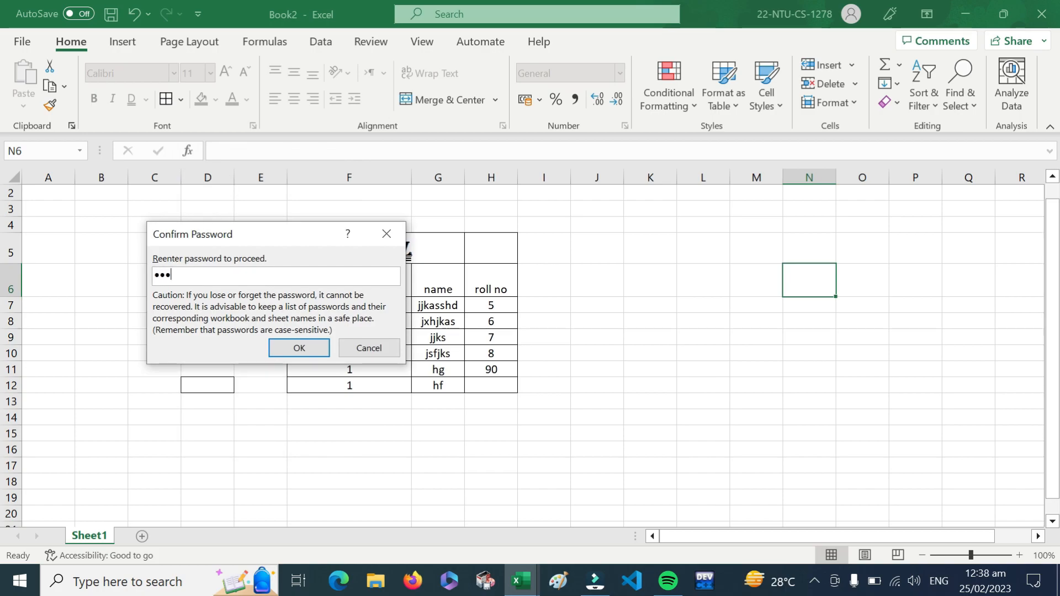
key("Return")
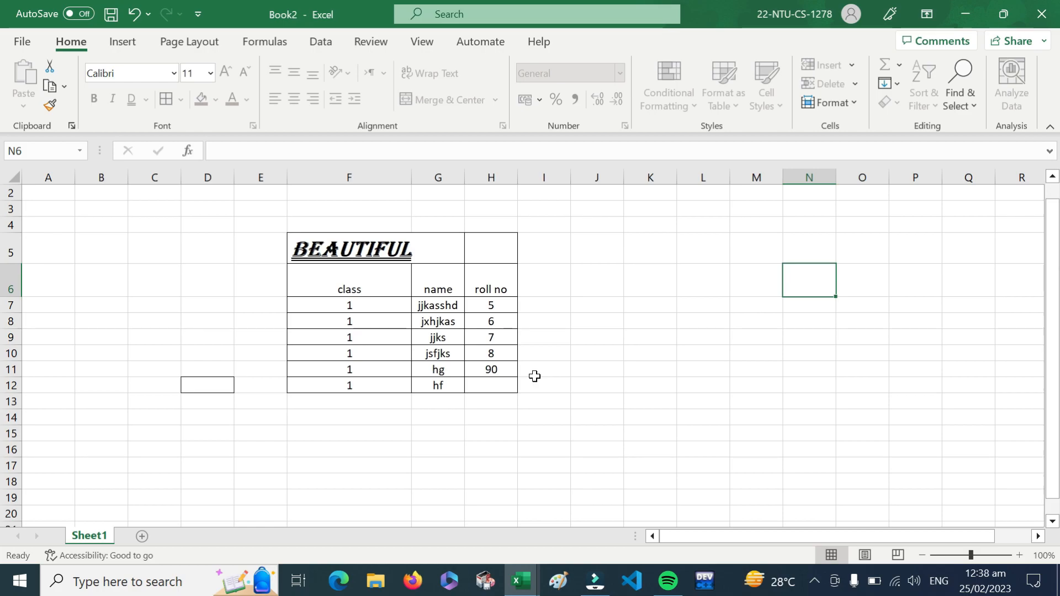
- Examine whether the number, alignment and style formatting commands can be used on cells of the protected sheet
left_click(535, 376)
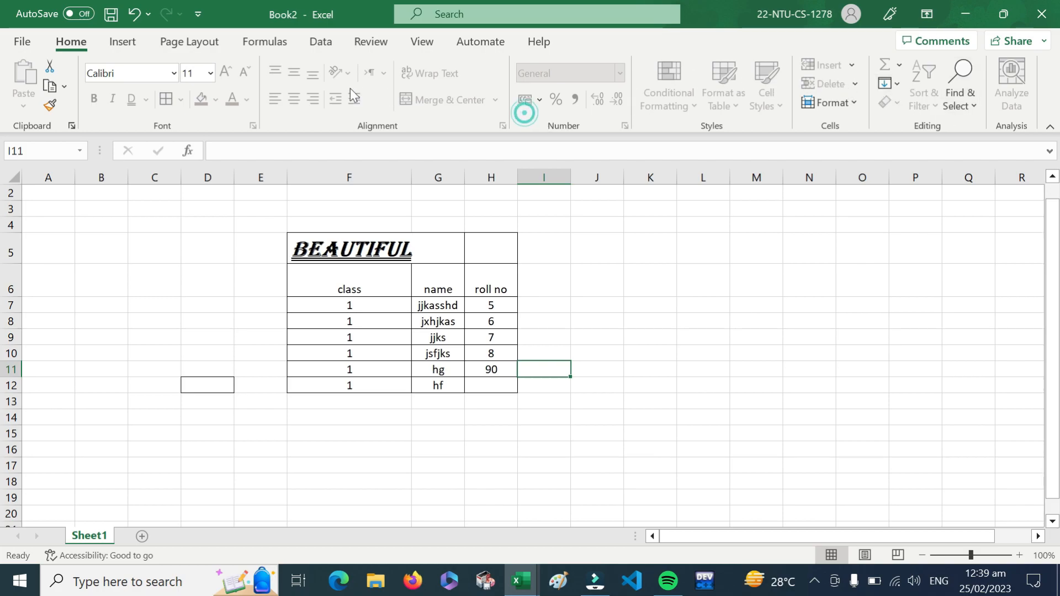
left_click(539, 99)
left_click(704, 104)
left_click(564, 123)
left_click(315, 89)
left_click(399, 64)
left_click(540, 115)
left_click_drag(545, 306, 555, 379)
left_click(651, 320)
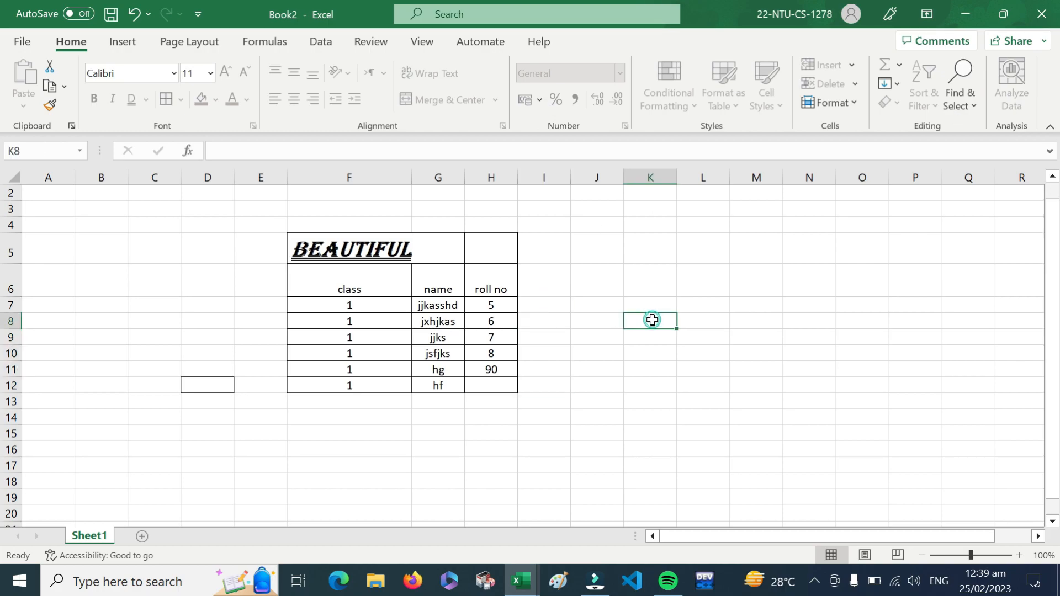